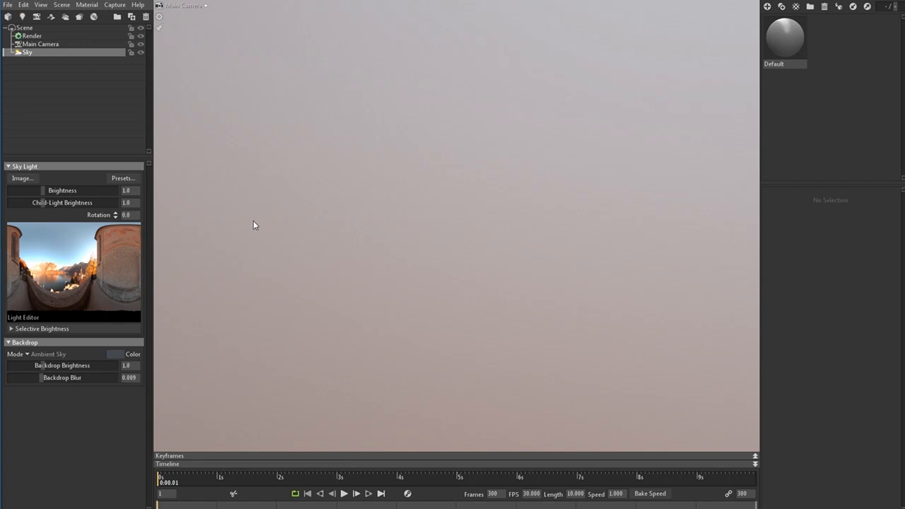
Import the TRimsheet01High and TRimsheet01Low models into the scene and enlarge the scene outline to show all objects
click(8, 17)
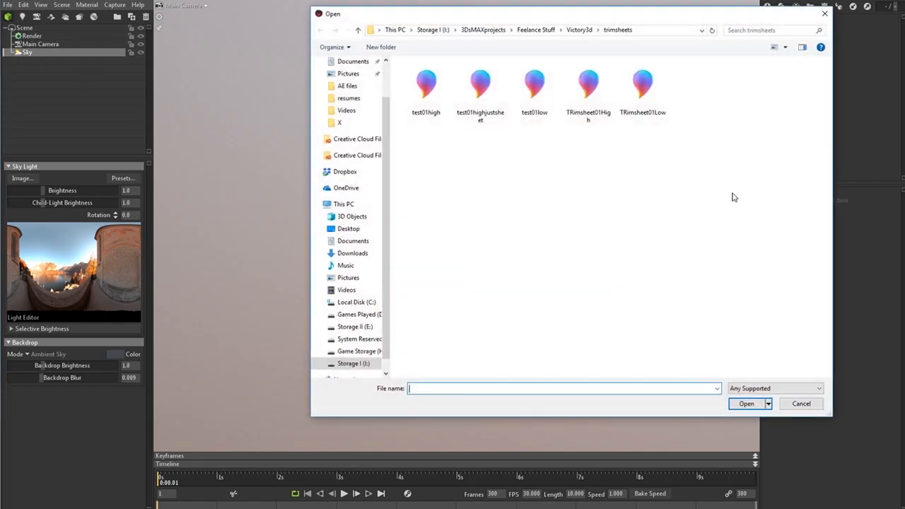
click(596, 97)
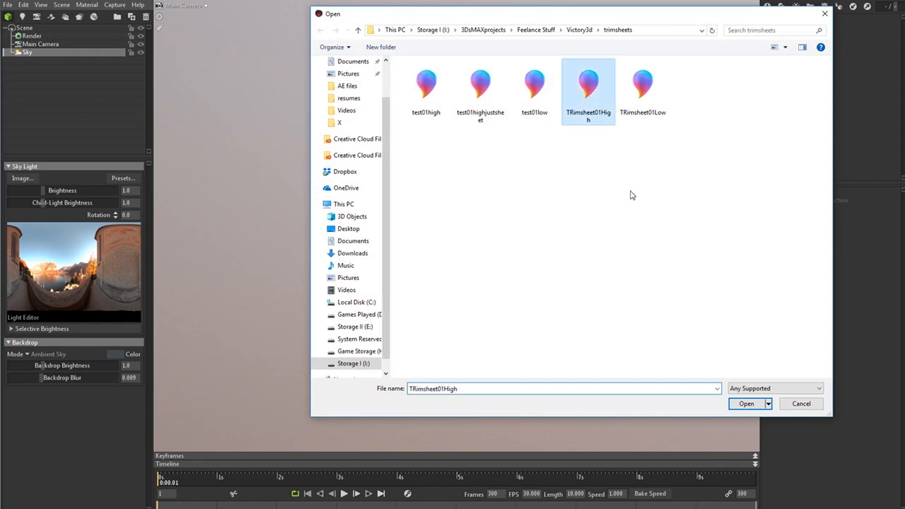
click(745, 403)
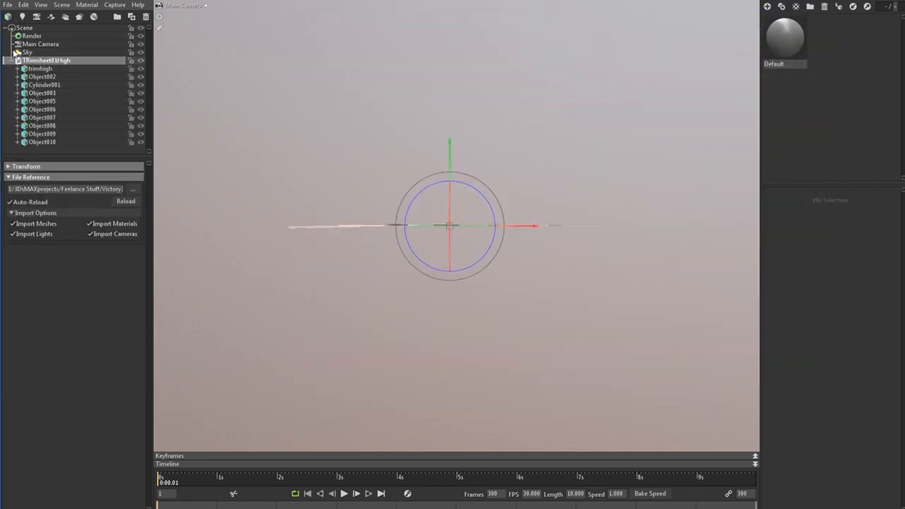
click(8, 16)
click(643, 87)
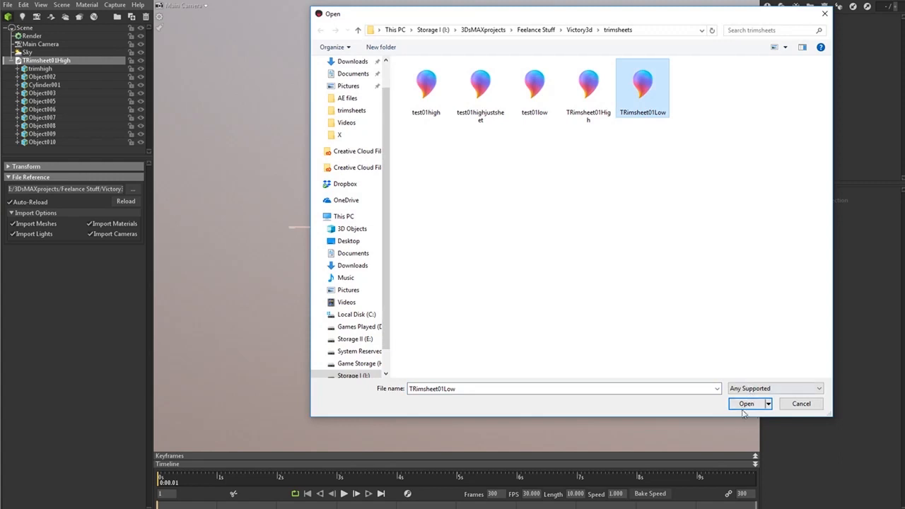
click(747, 403)
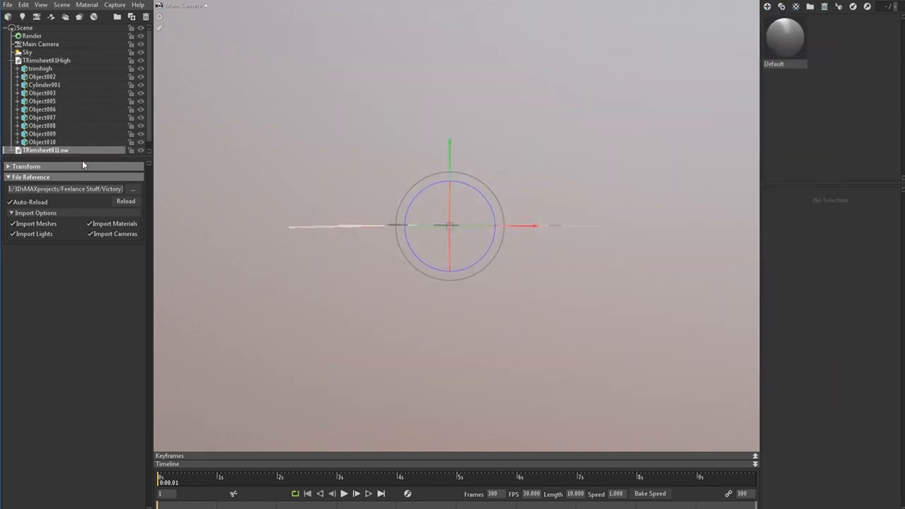
drag(82, 161, 83, 212)
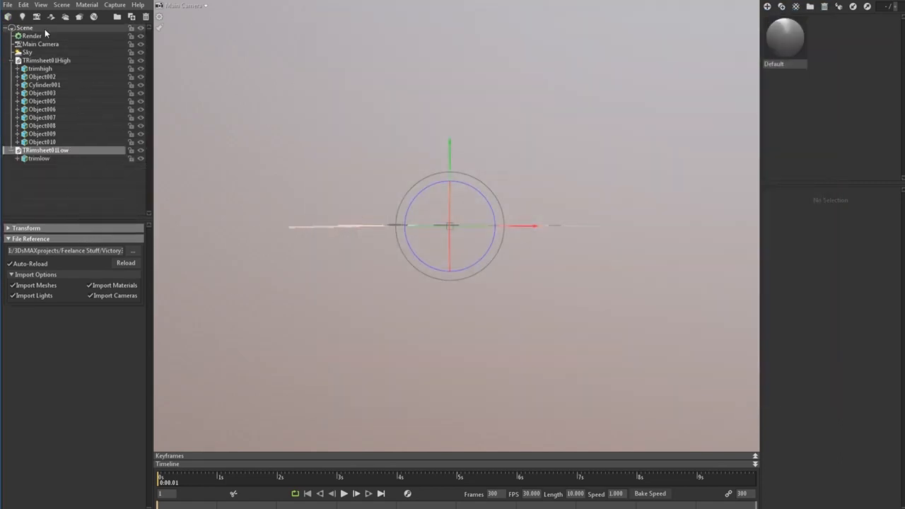
Add a new baker to the scene
click(79, 17)
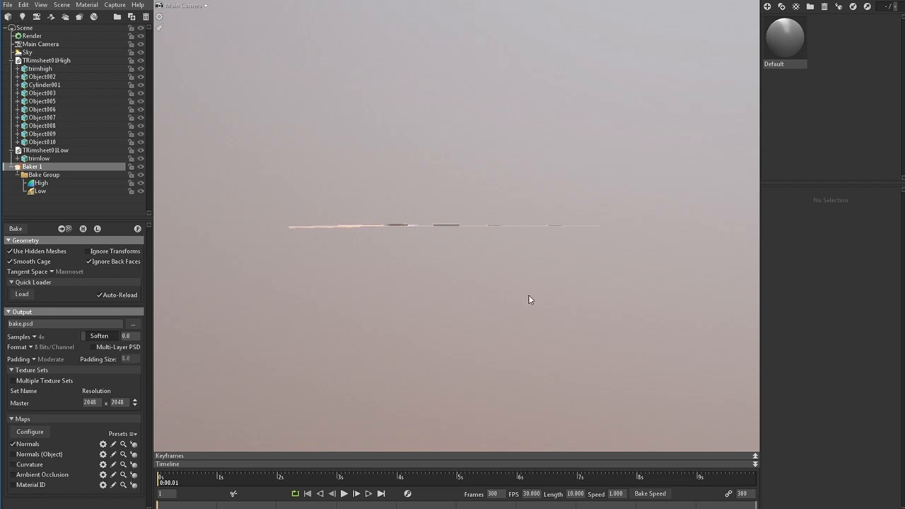
click(8, 19)
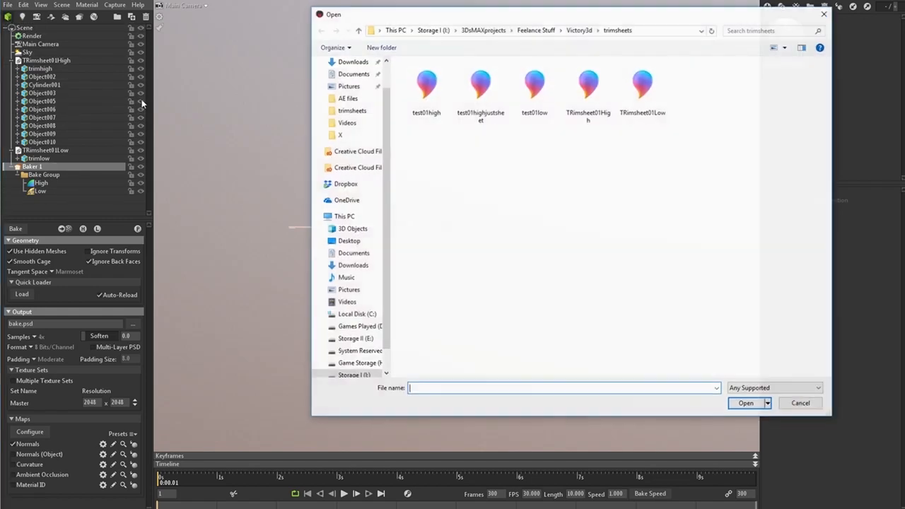
click(806, 409)
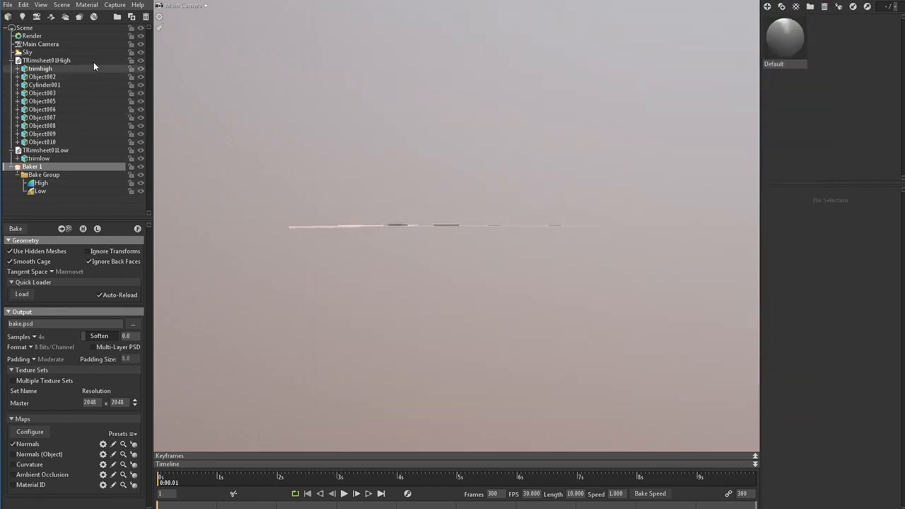
click(80, 18)
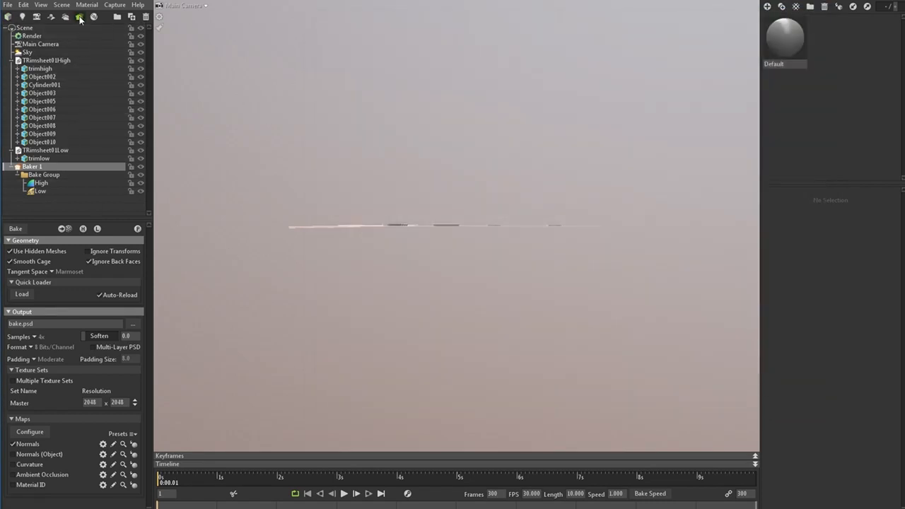
key(Delete)
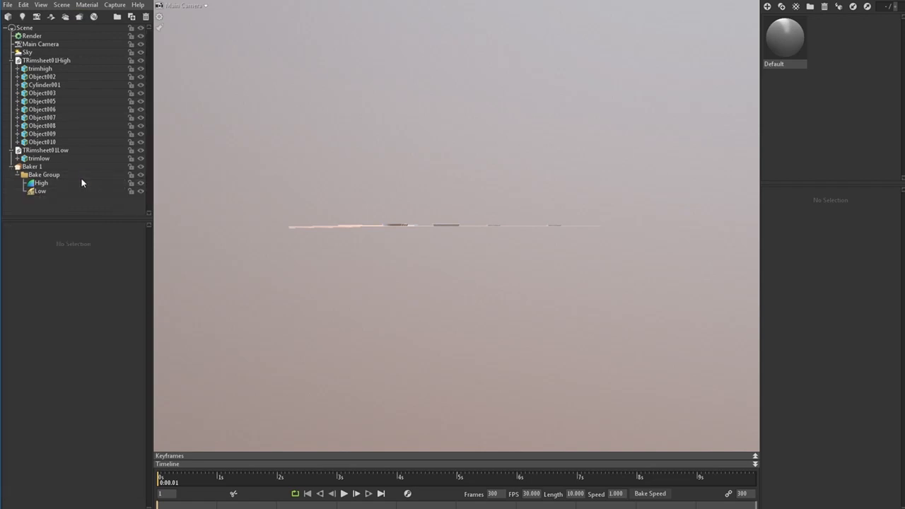
Place TRimsheet01High in the bake group's High slot and TRimsheet01Low in its Low slot
click(59, 168)
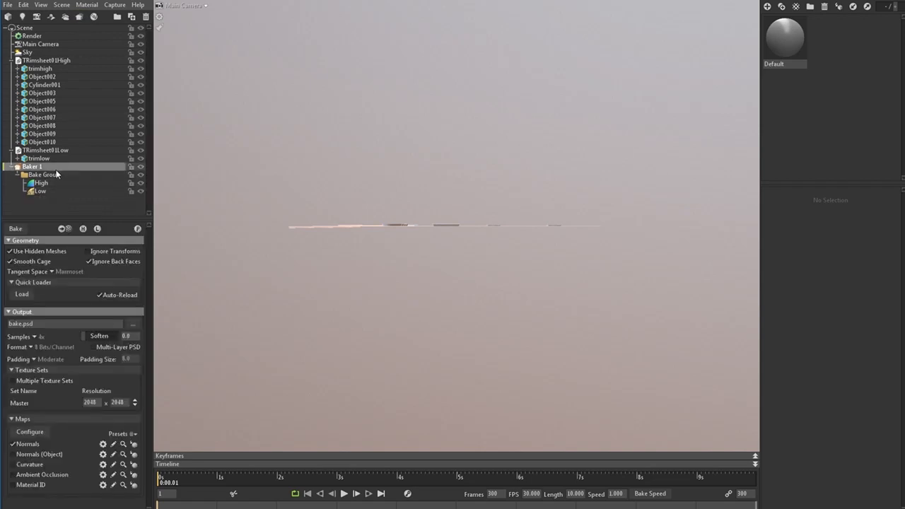
drag(50, 61, 41, 191)
click(42, 61)
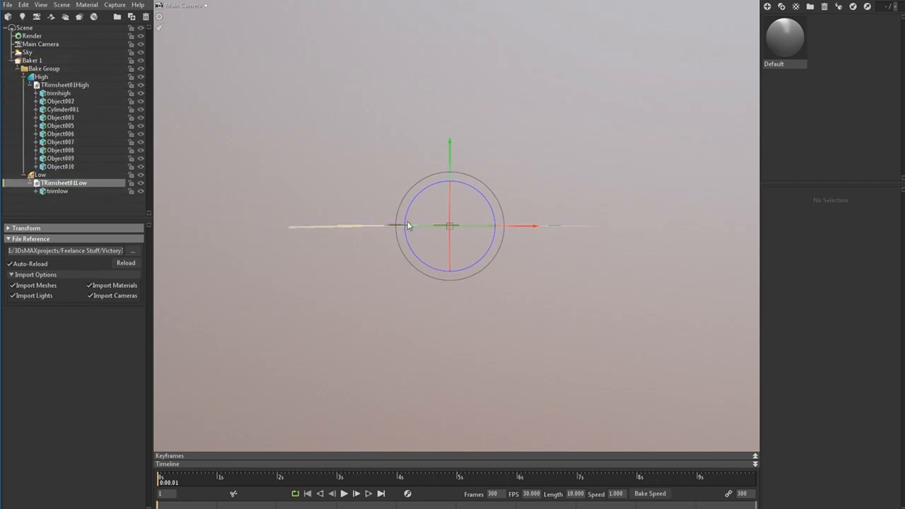
Set the Low slot's maximum cage offset to 1.46 and decline choosing a new baker output path
drag(399, 243, 315, 291)
click(40, 174)
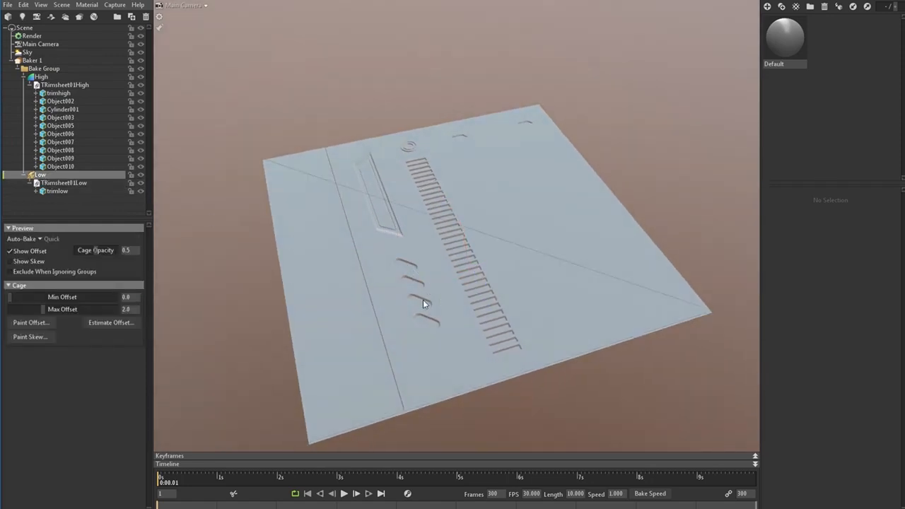
drag(423, 300, 622, 234)
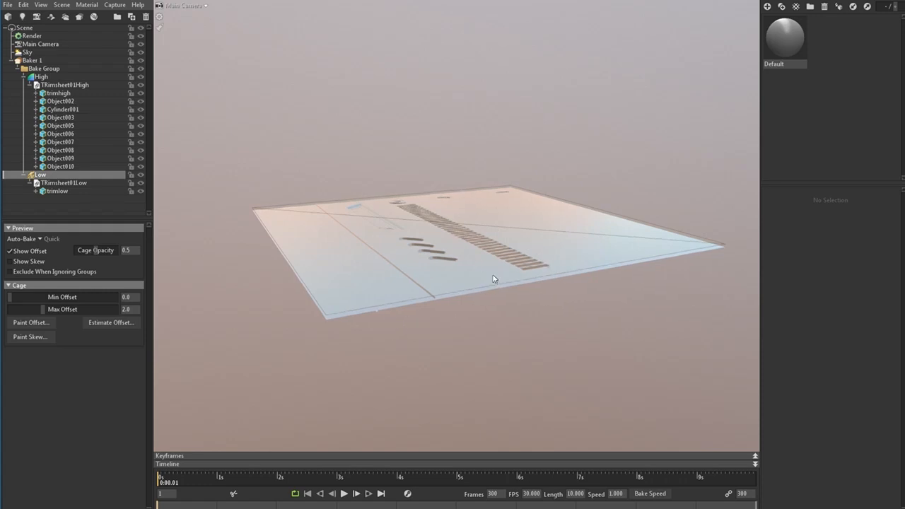
drag(493, 276, 467, 291)
drag(624, 312, 435, 331)
click(396, 251)
scroll(453, 299, down, 5)
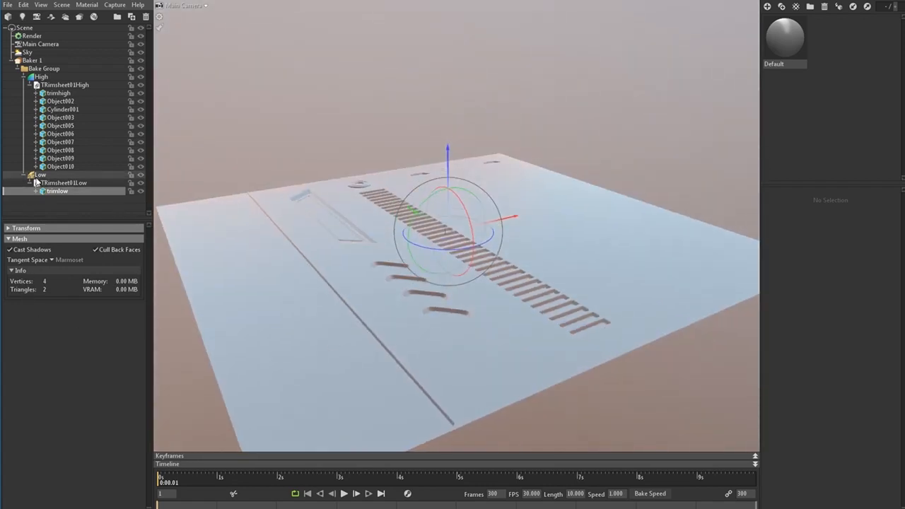
click(40, 175)
click(40, 310)
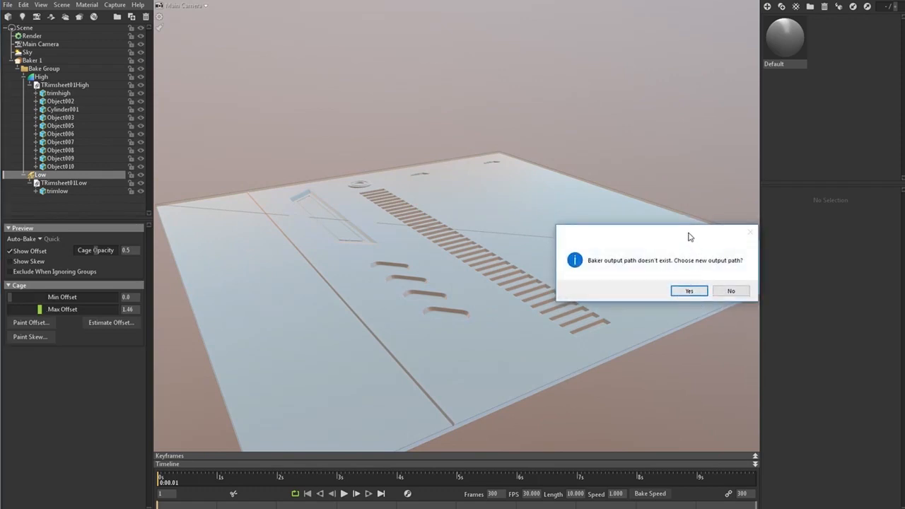
drag(690, 235, 537, 215)
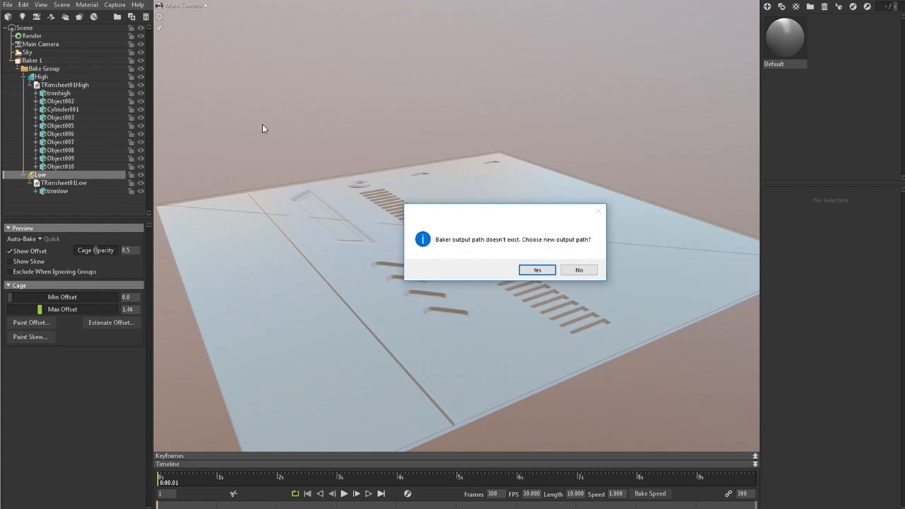
click(568, 271)
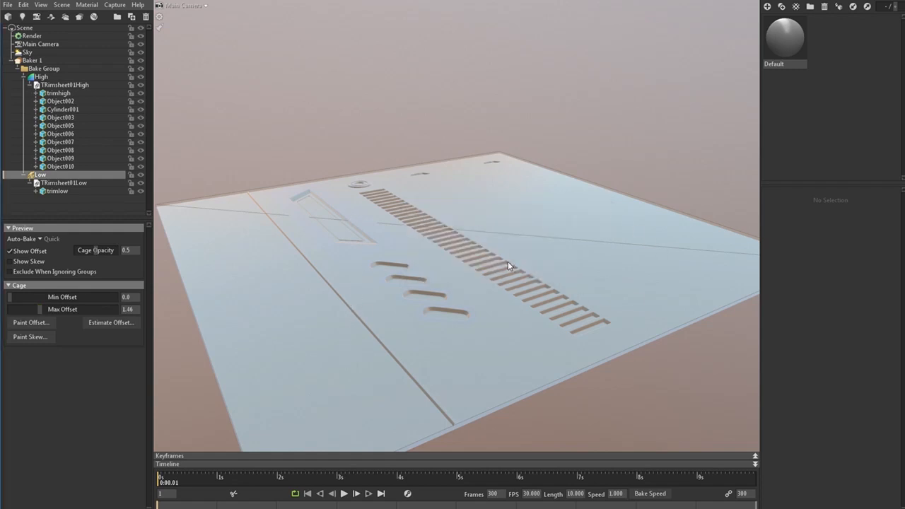
Raise the Low slot's maximum cage offset to 1.614 and check from a low angle that it covers the details
drag(516, 258, 80, 288)
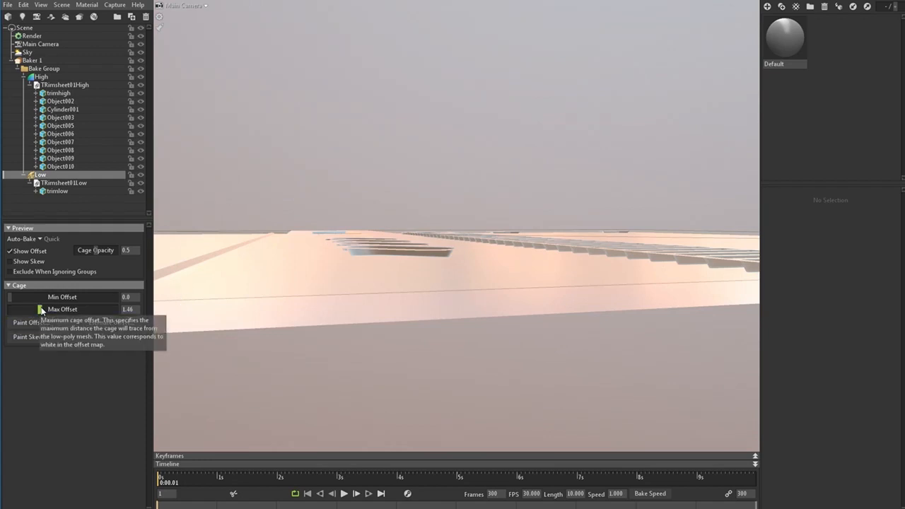
mouse_move(41, 310)
mouse_down()
mouse_move(26, 315)
mouse_move(41, 314)
mouse_up()
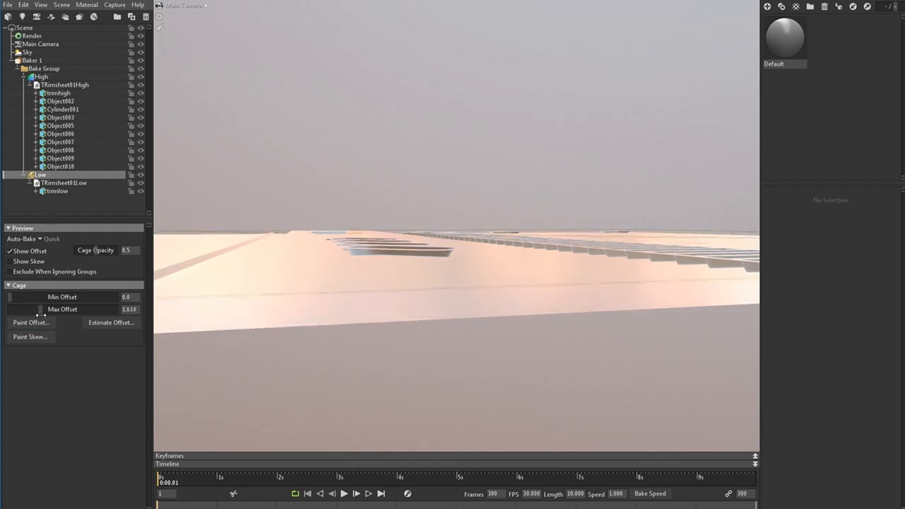
drag(483, 264, 374, 232)
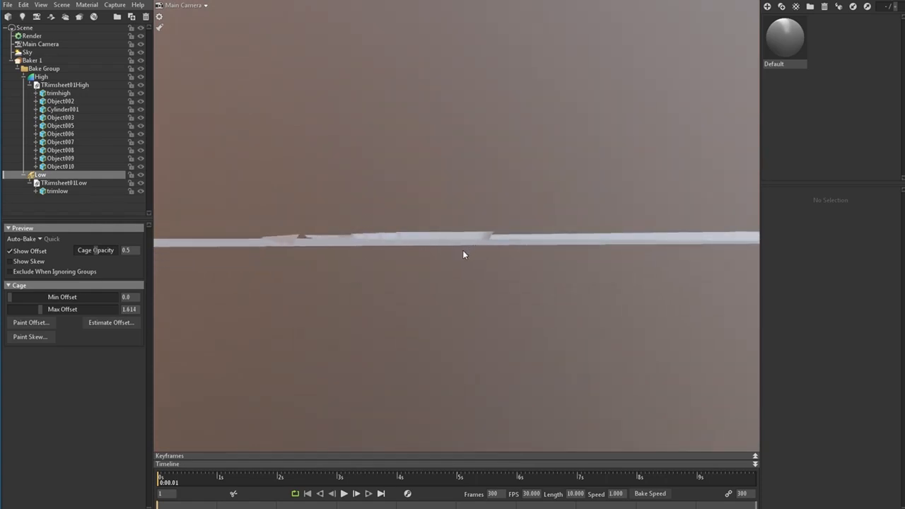
drag(464, 254, 722, 197)
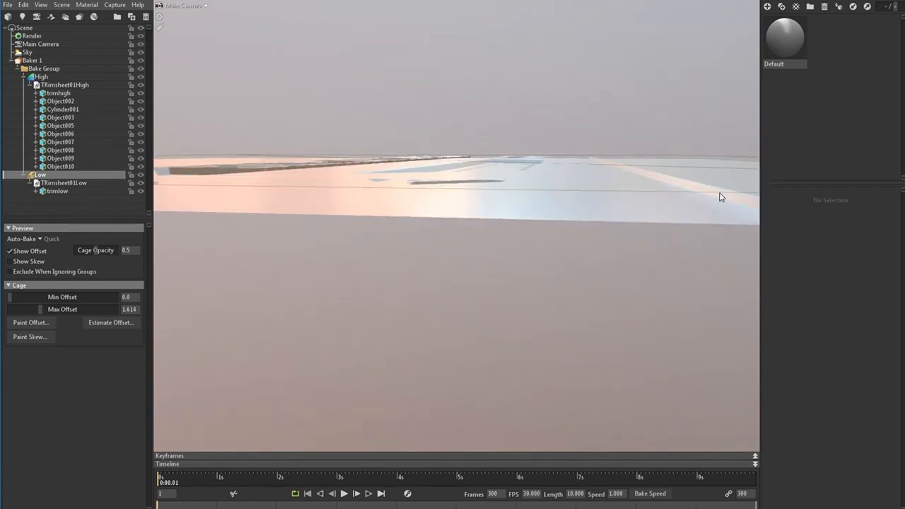
Change the Default material's albedo color to red (c91414)
click(786, 36)
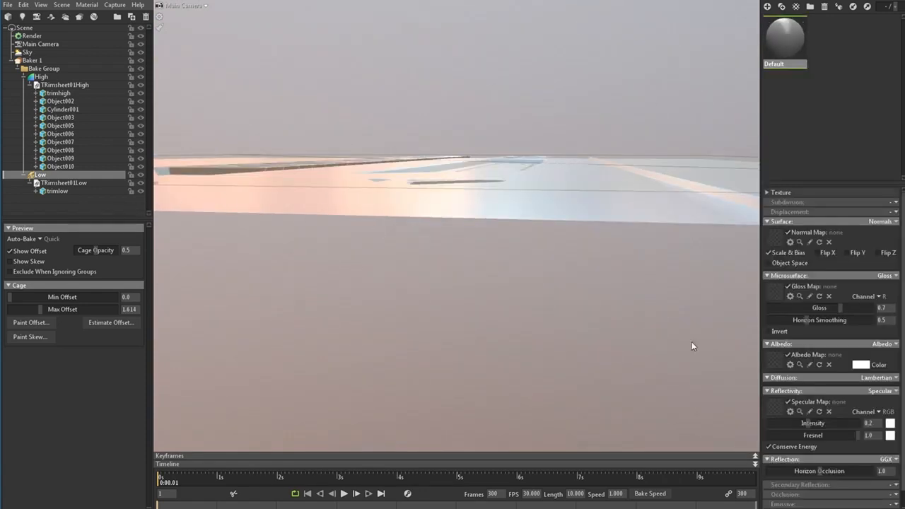
click(867, 366)
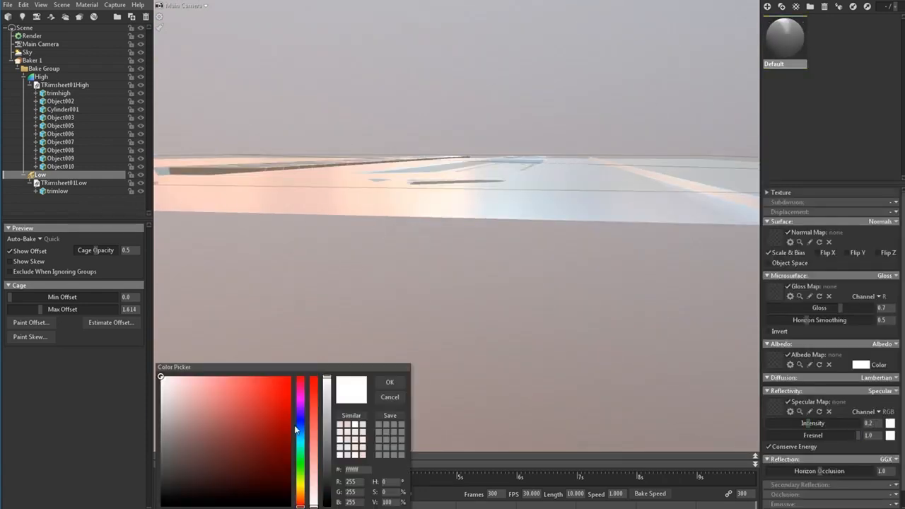
click(279, 405)
click(387, 382)
drag(453, 297, 497, 343)
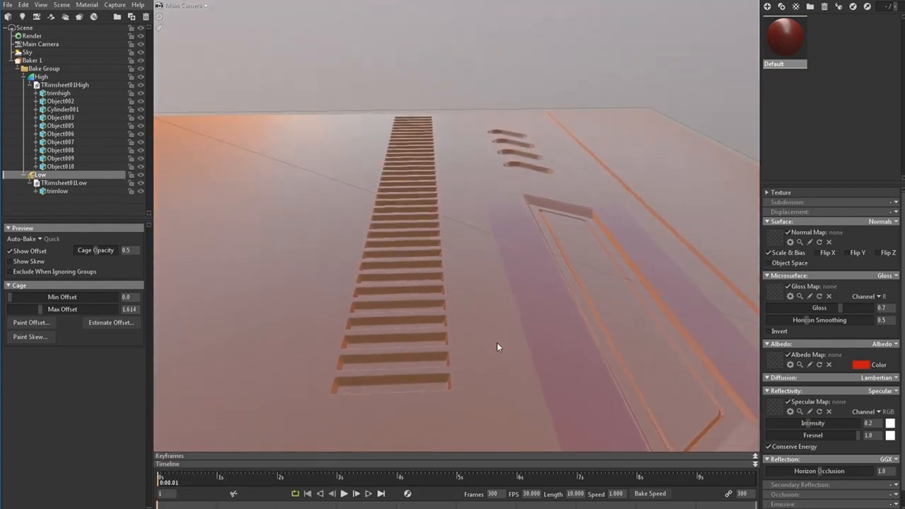
Lower the Default material's gloss to 0.198 and its specular intensity to 0.029
drag(822, 308, 774, 309)
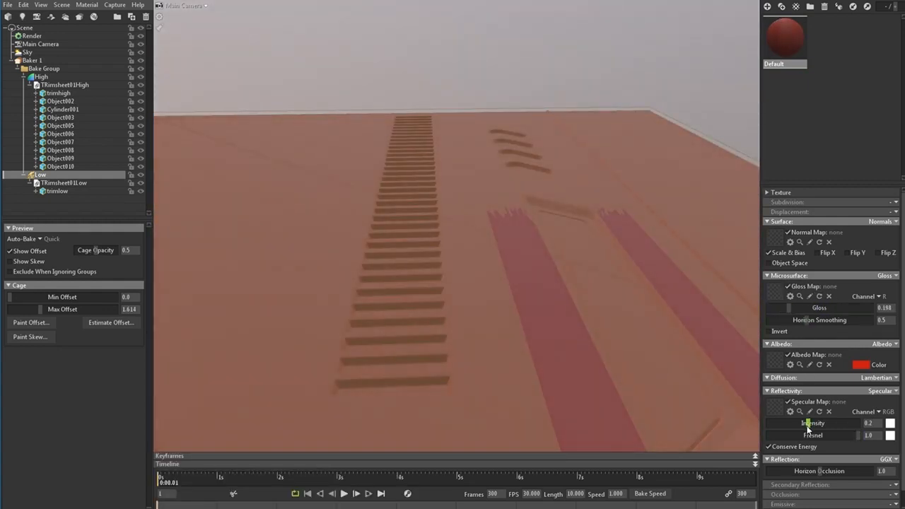
drag(808, 426, 782, 425)
Set the Low slot's maximum cage offset to 1.694
drag(658, 411, 415, 372)
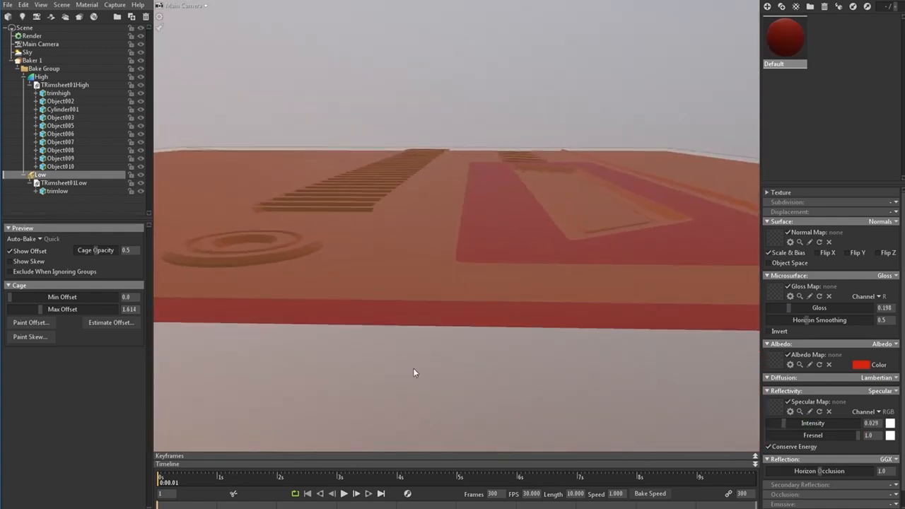
mouse_move(35, 309)
mouse_down()
mouse_move(25, 309)
mouse_move(41, 315)
mouse_up()
drag(170, 361, 898, 365)
Change the Default material's albedo color to light grey (c9c9c9)
click(866, 364)
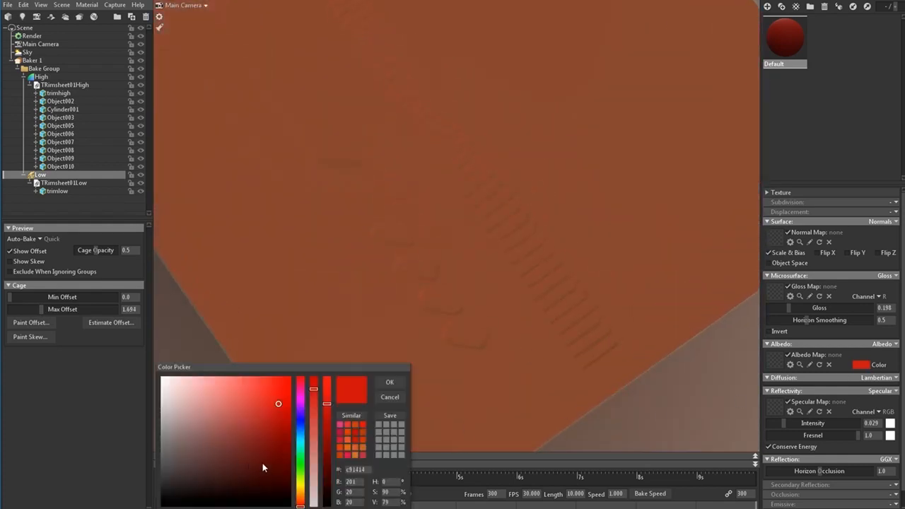
drag(314, 481, 313, 506)
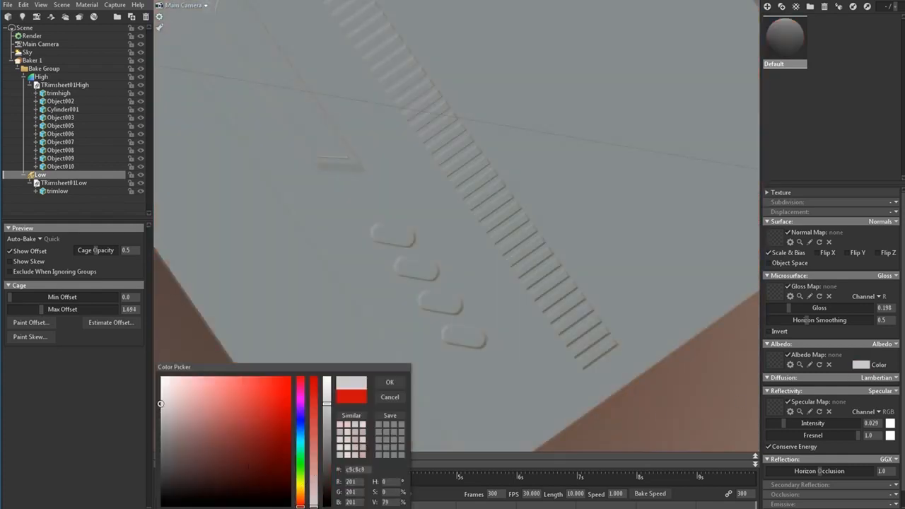
click(390, 382)
Switch the Low slot's auto-bake preview mode to Full
drag(439, 318, 484, 345)
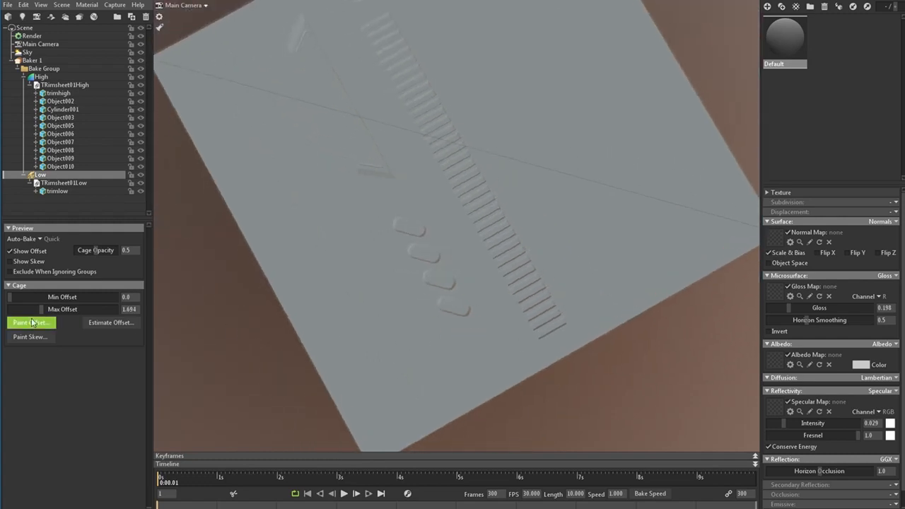
click(38, 241)
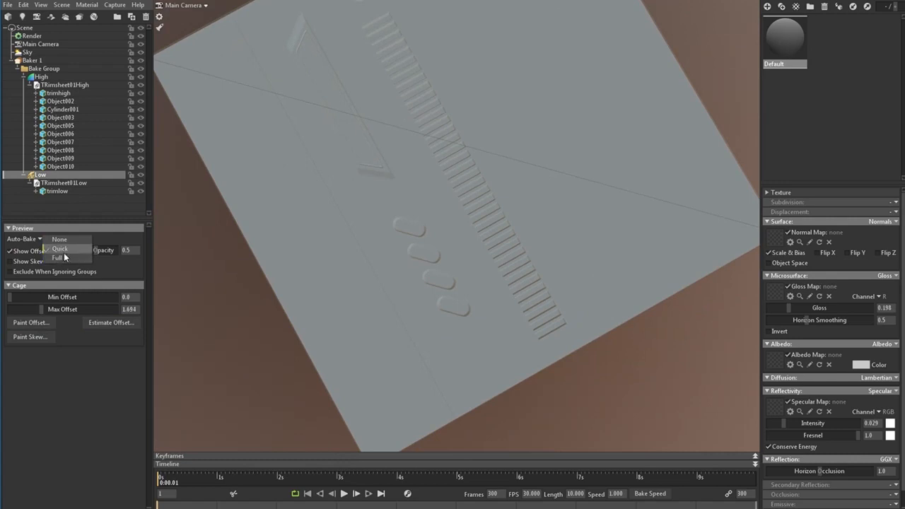
click(64, 253)
Enable the Curvature map alongside Normals for Baker 1, leaving Normals (Object) and Ambient Occlusion off, and bake the maps
click(43, 63)
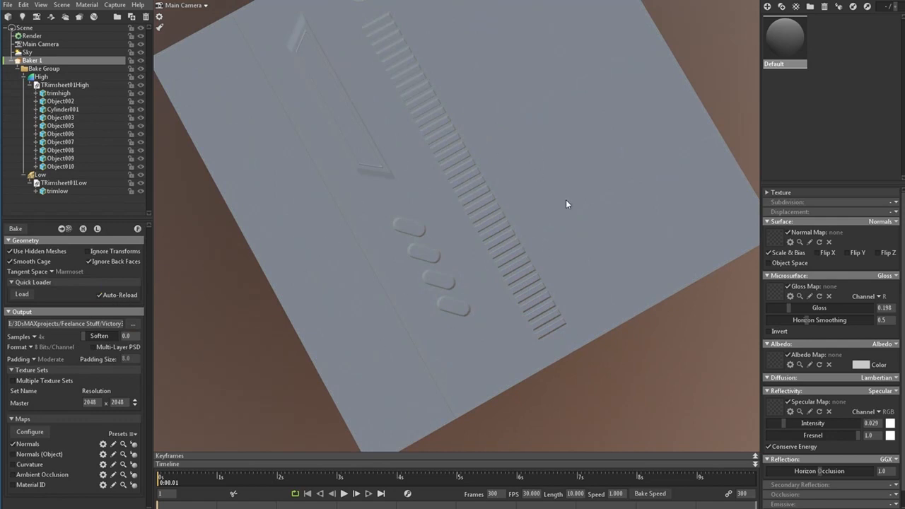
right_drag(566, 201, 507, 242)
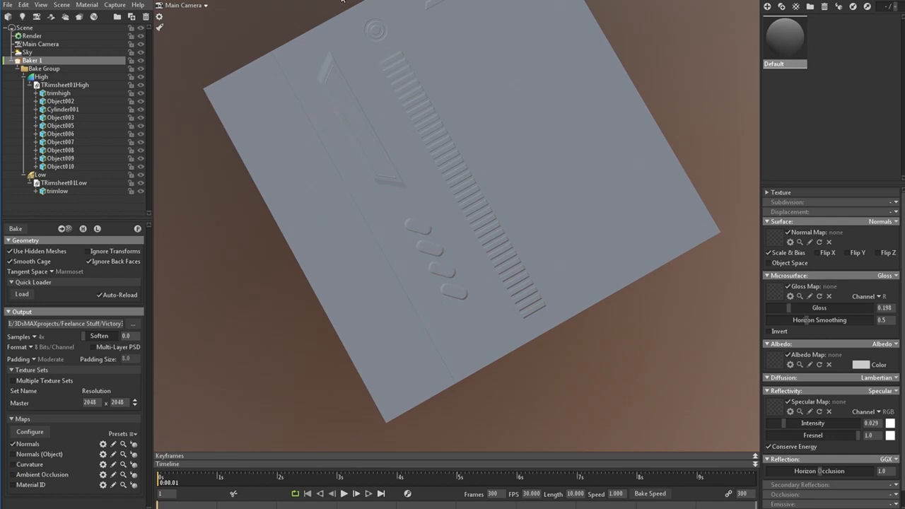
click(13, 455)
click(12, 465)
click(12, 476)
click(13, 475)
click(13, 454)
click(16, 229)
drag(561, 339, 541, 301)
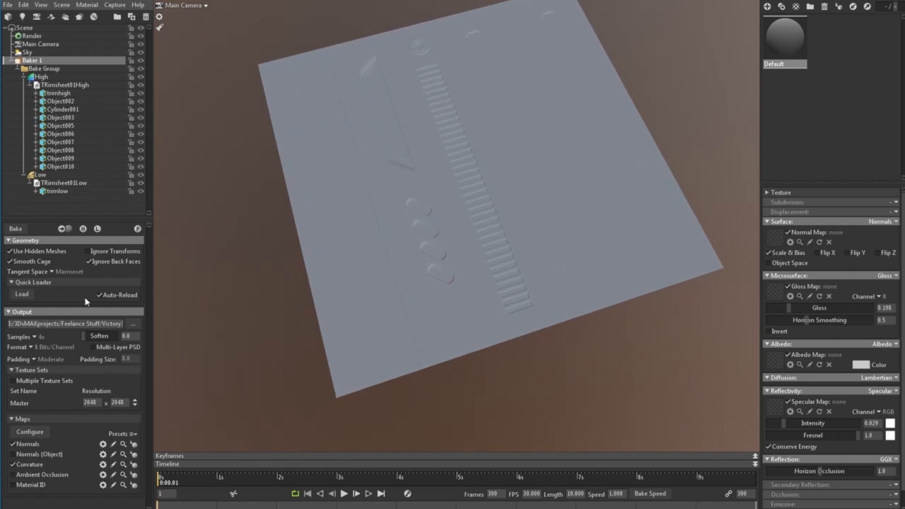
Hide the high-poly mesh and preview the baked normal map on the low-poly plane
click(83, 229)
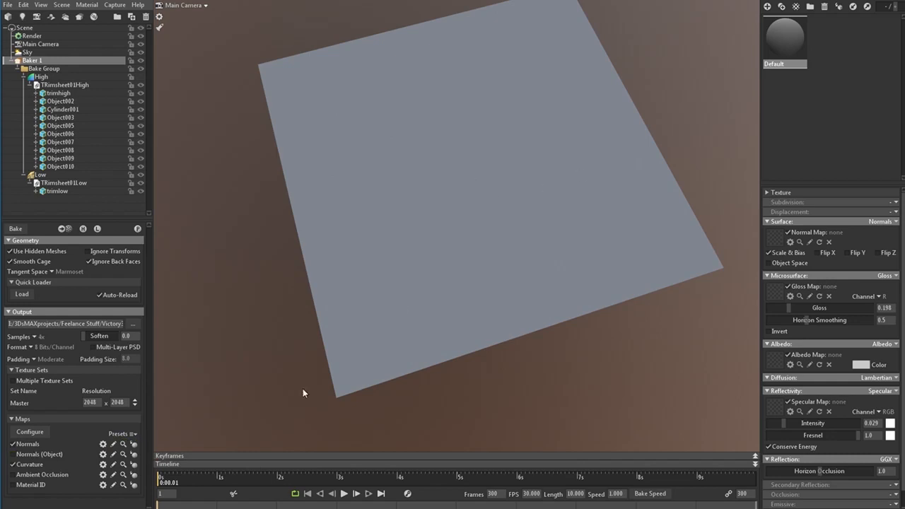
click(134, 444)
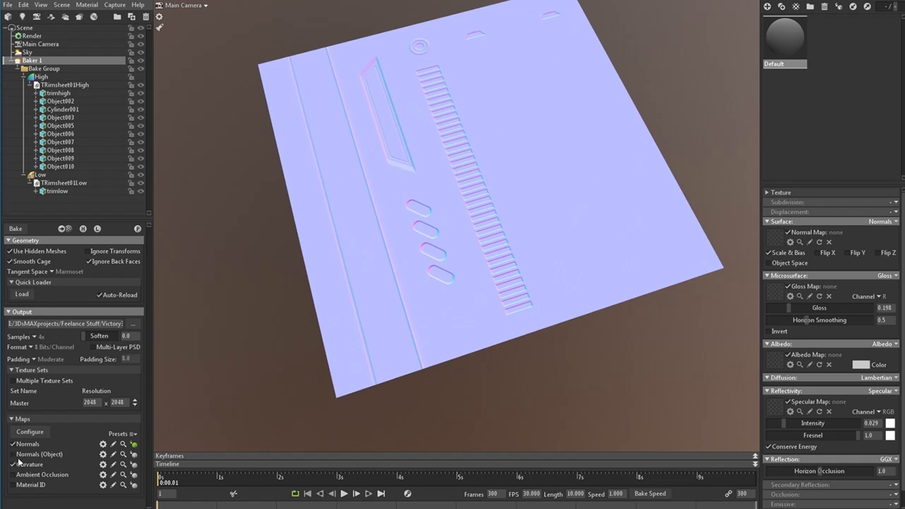
click(133, 444)
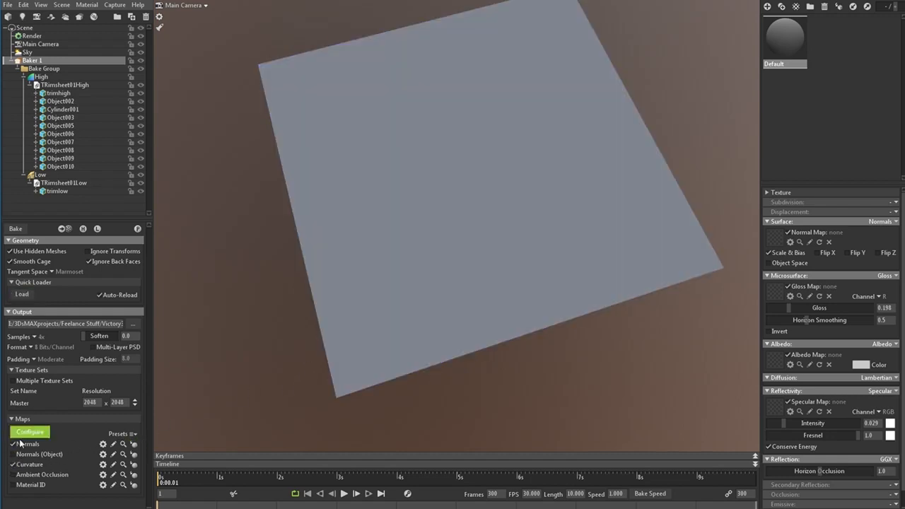
Set the baker's output to 16x samples and 16 bits per channel
click(34, 336)
click(55, 360)
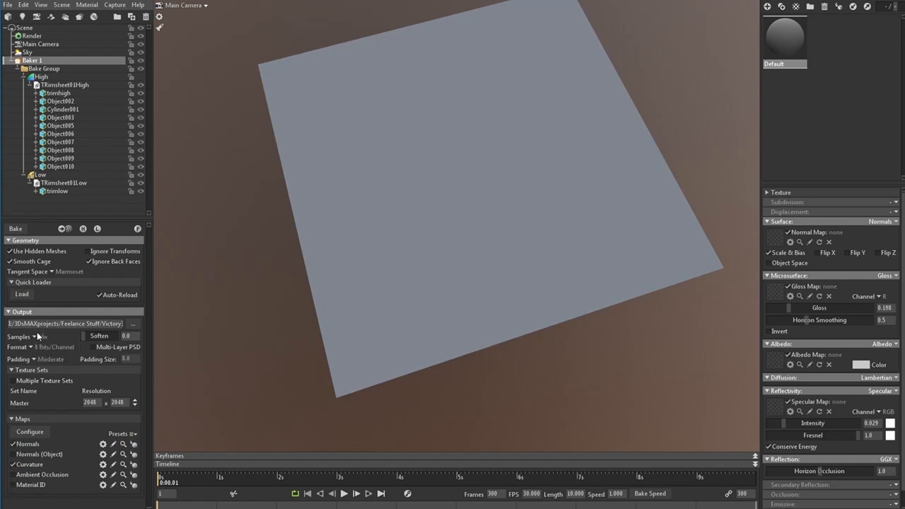
click(37, 346)
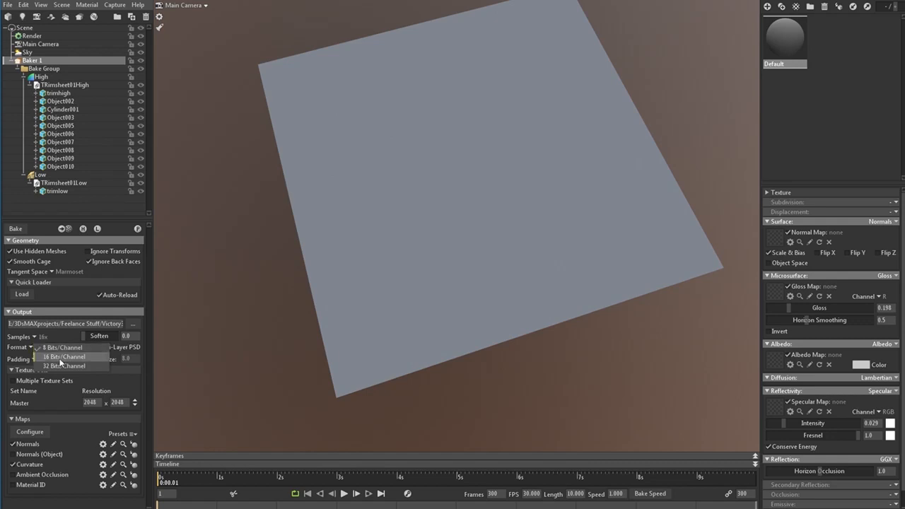
click(59, 358)
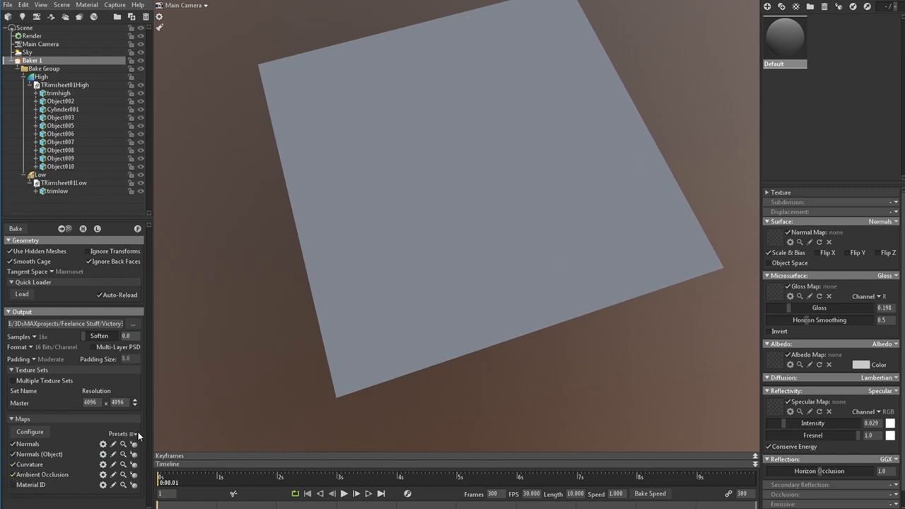
Add Position to the baker's map list, remove Material ID, and bake the enabled maps
click(31, 432)
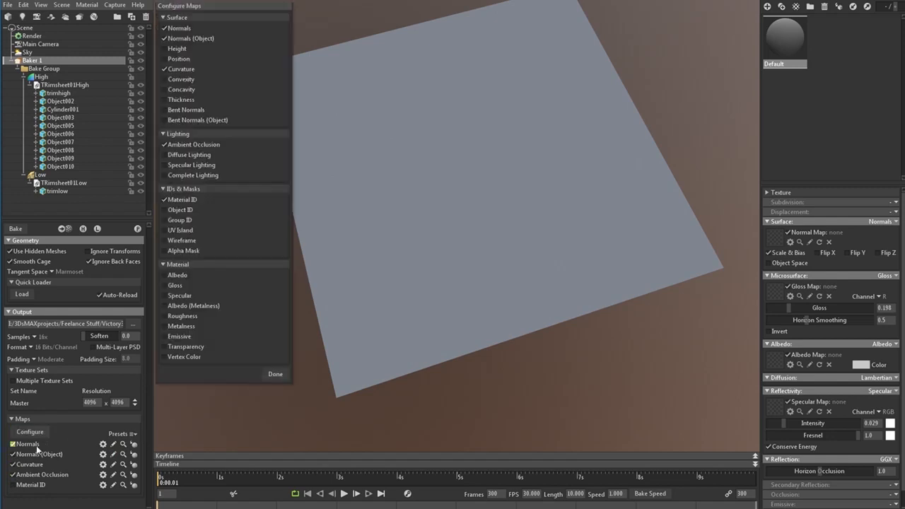
click(164, 59)
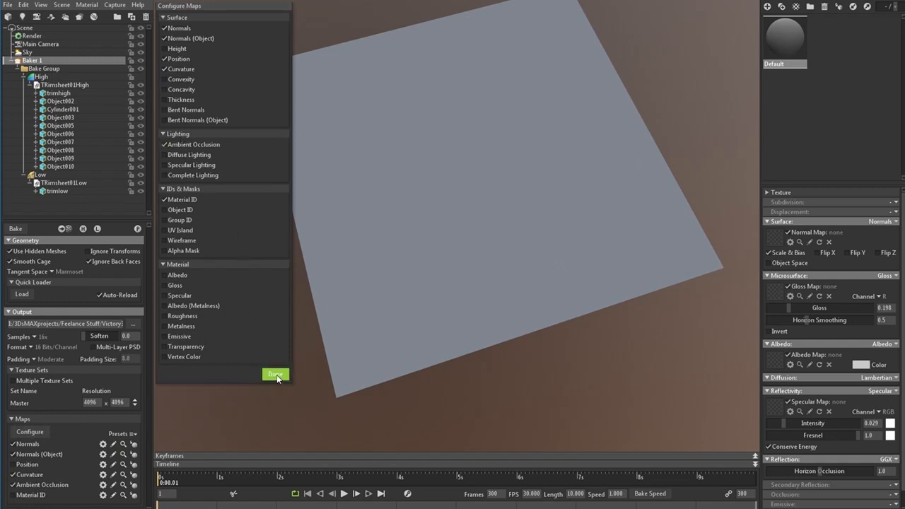
click(165, 200)
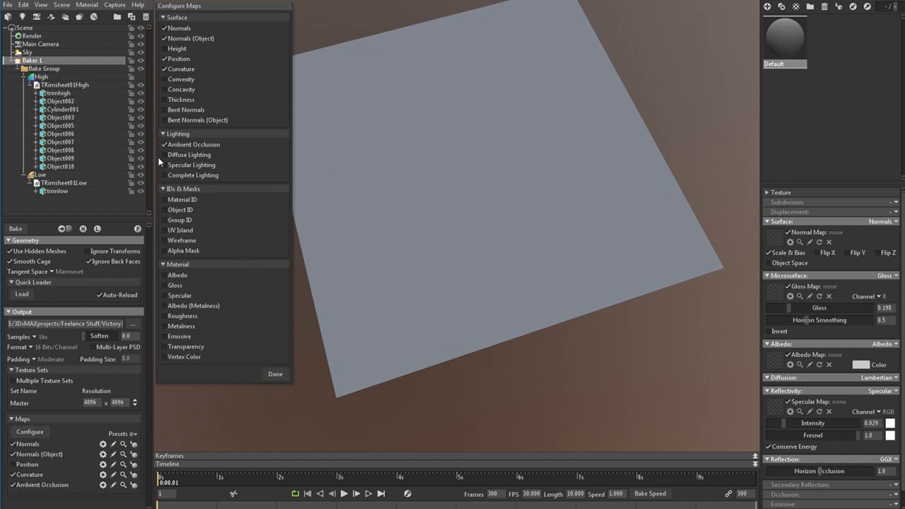
click(273, 374)
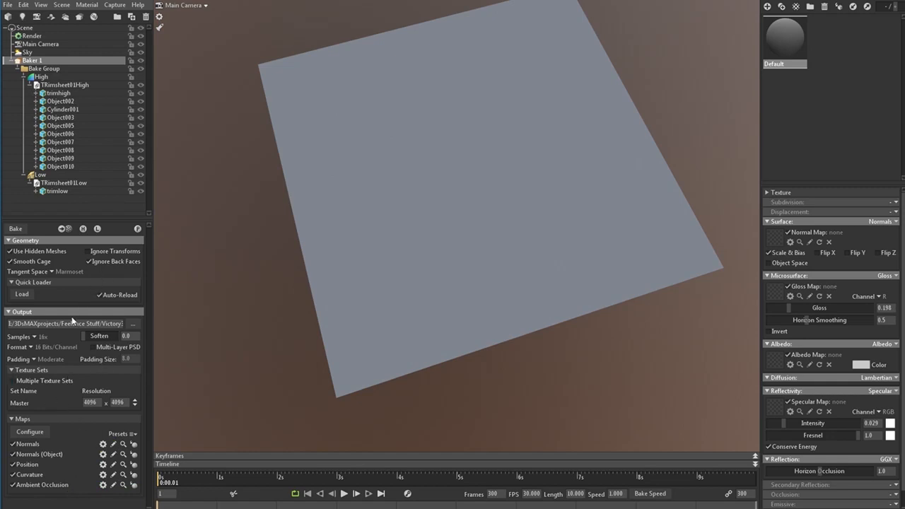
click(14, 229)
Preview the baked normals, object normals, position, curvature and ambient occlusion maps on the low-poly plane
click(134, 446)
click(134, 455)
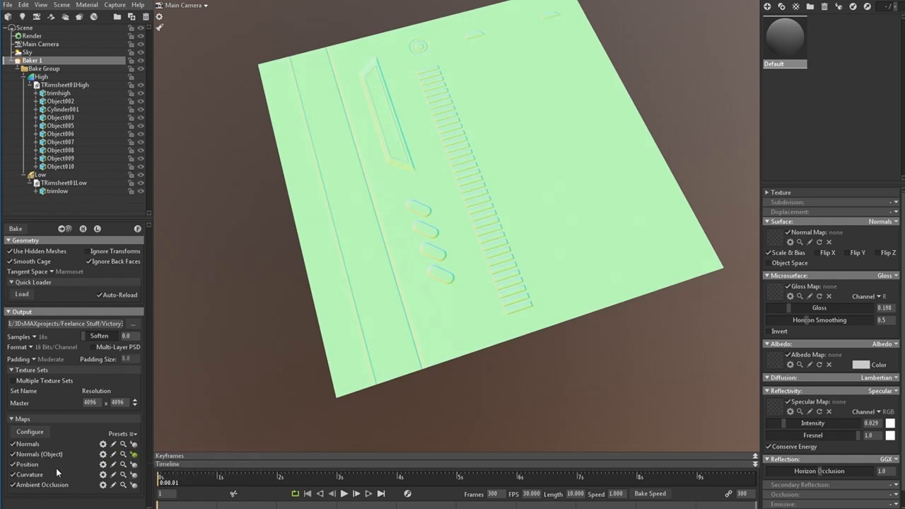
click(134, 454)
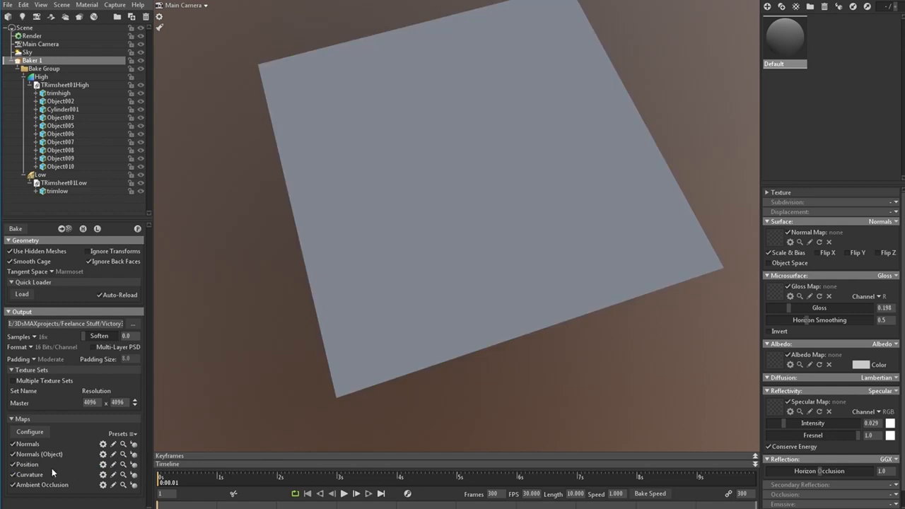
click(133, 465)
click(134, 465)
click(133, 475)
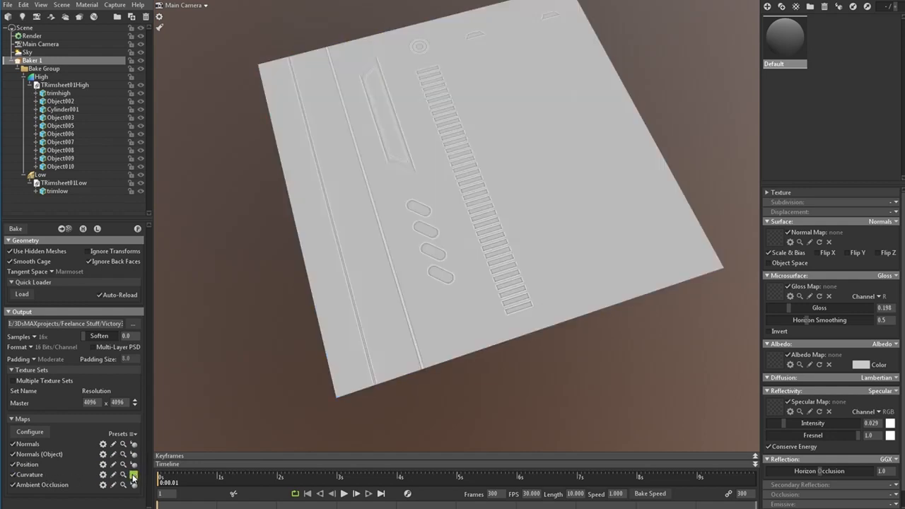
click(134, 476)
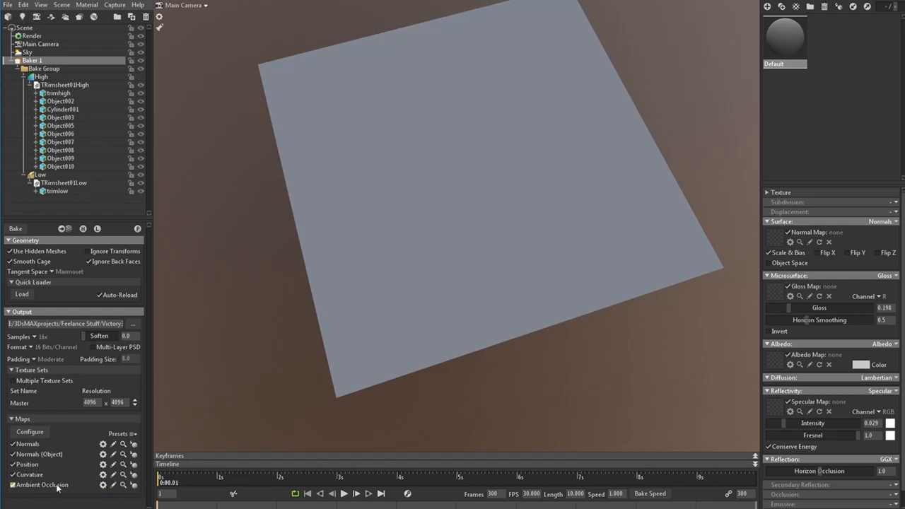
click(134, 485)
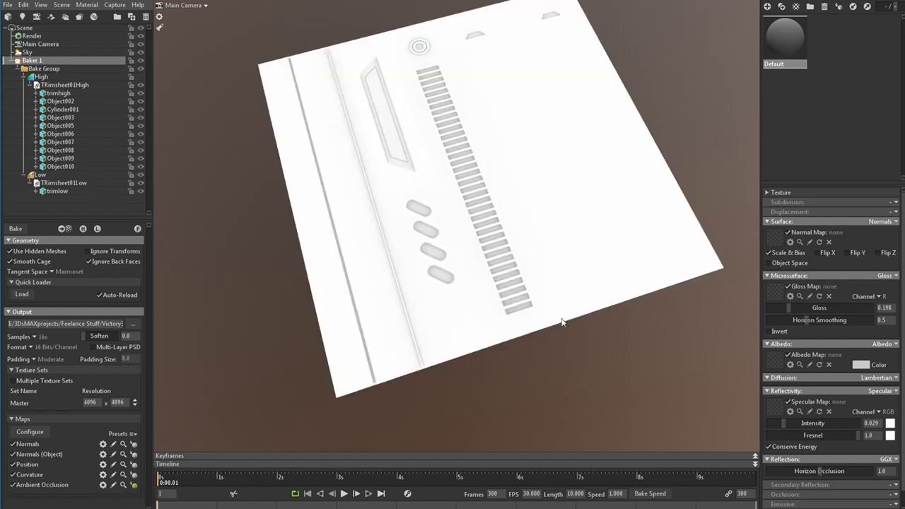
Toggle the Uniform option in the Ambient Occlusion map settings
click(103, 485)
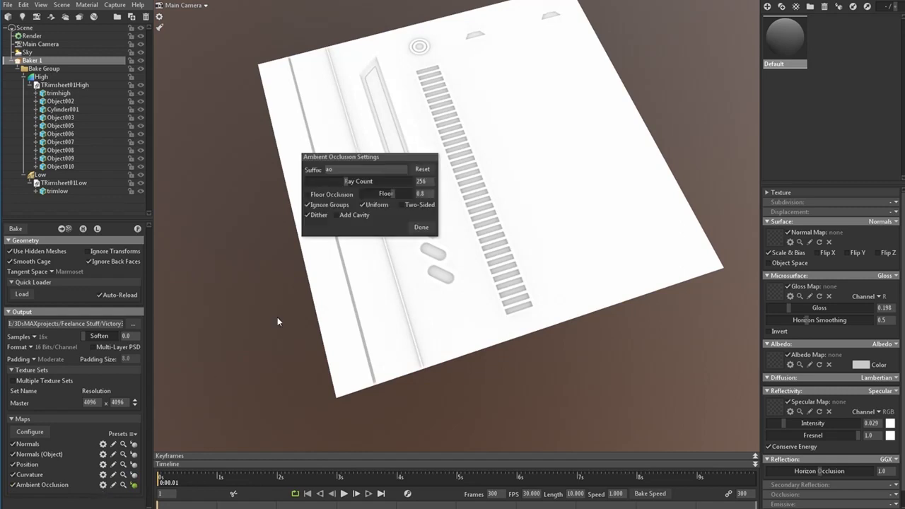
click(382, 207)
click(422, 227)
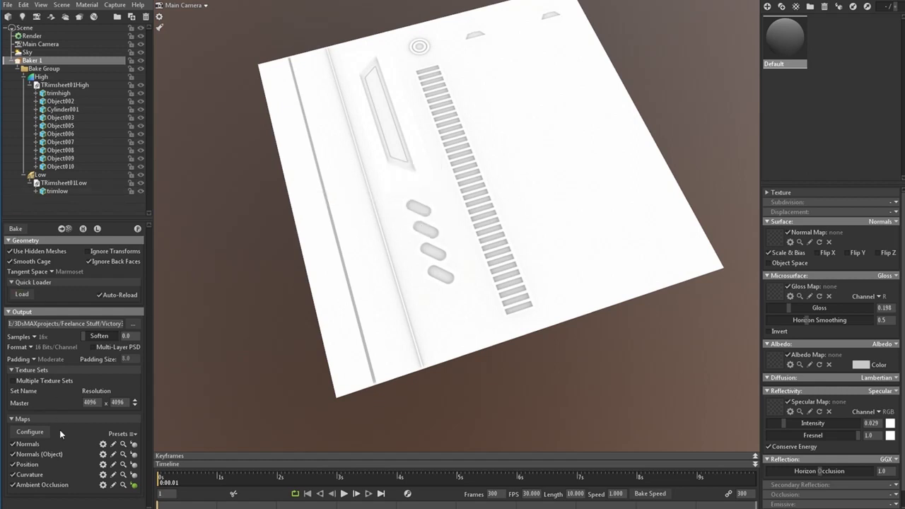
Disable the Normals, Normals (Object), Position and Curvature maps, leaving only Ambient Occlusion enabled for baking
click(13, 444)
click(13, 454)
click(12, 464)
click(13, 475)
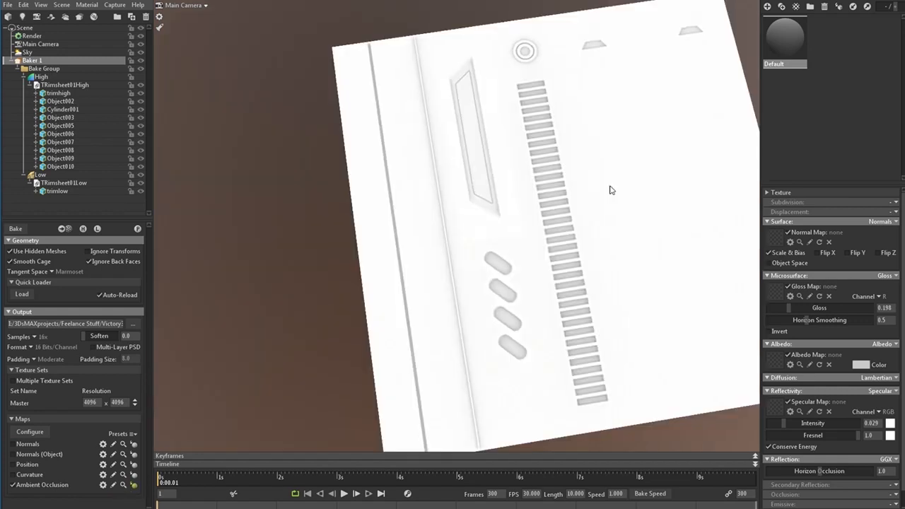
drag(611, 191, 687, 156)
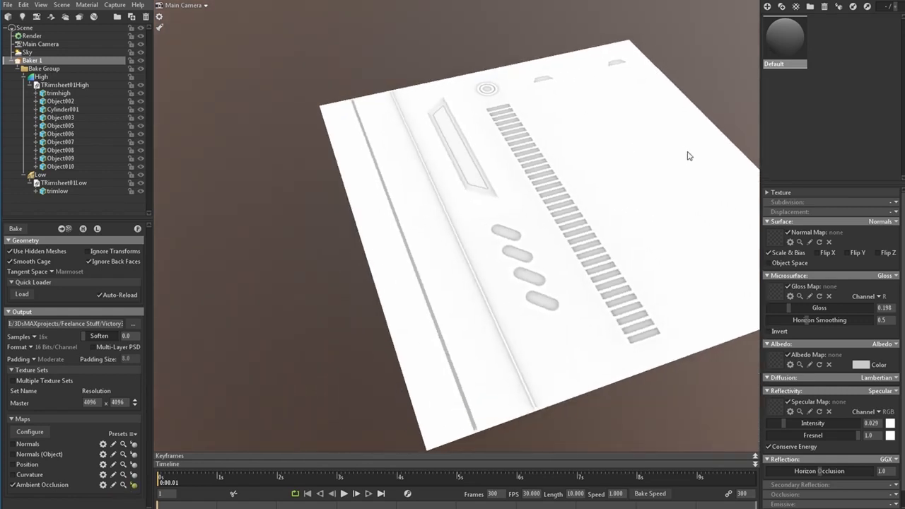
drag(466, 355, 545, 188)
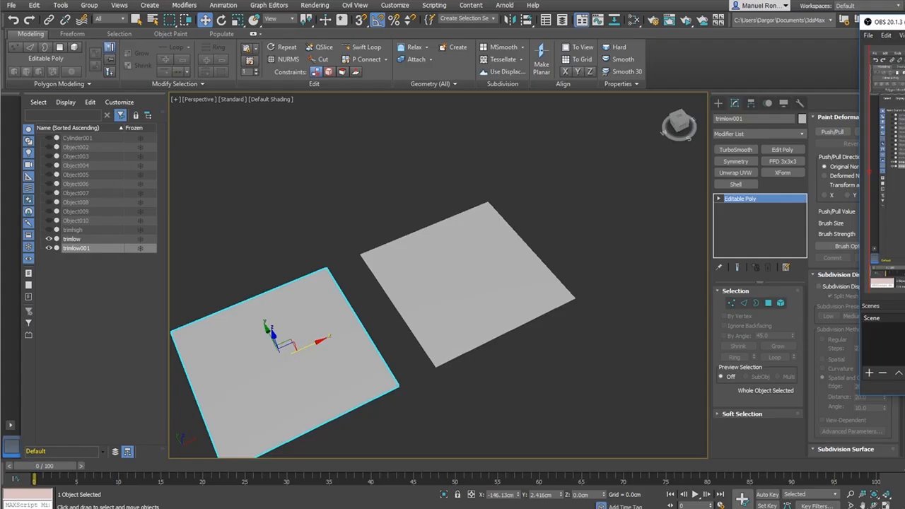
Switch to 3ds Max and rename the duplicated plane trimlow001 as panel
alt+middle_drag(424, 360, 488, 350)
scroll(367, 288, up, 3)
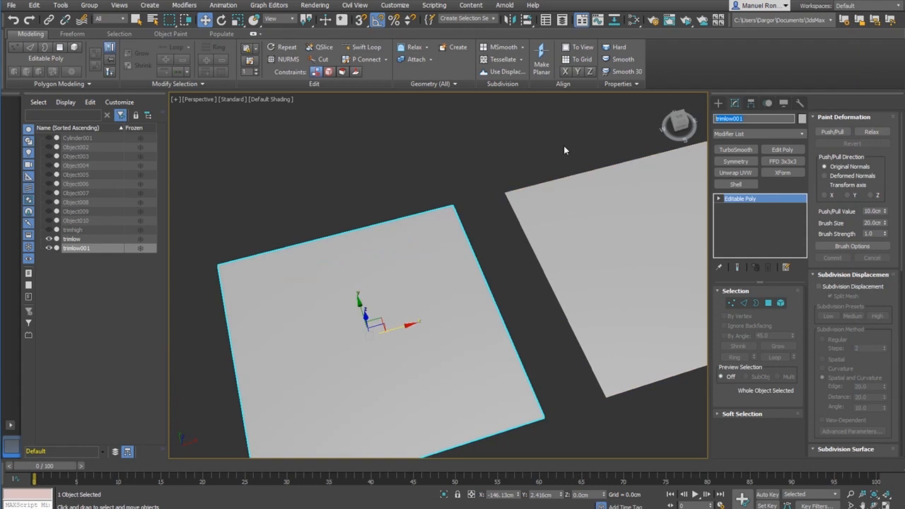
text(pannel)
key(Return)
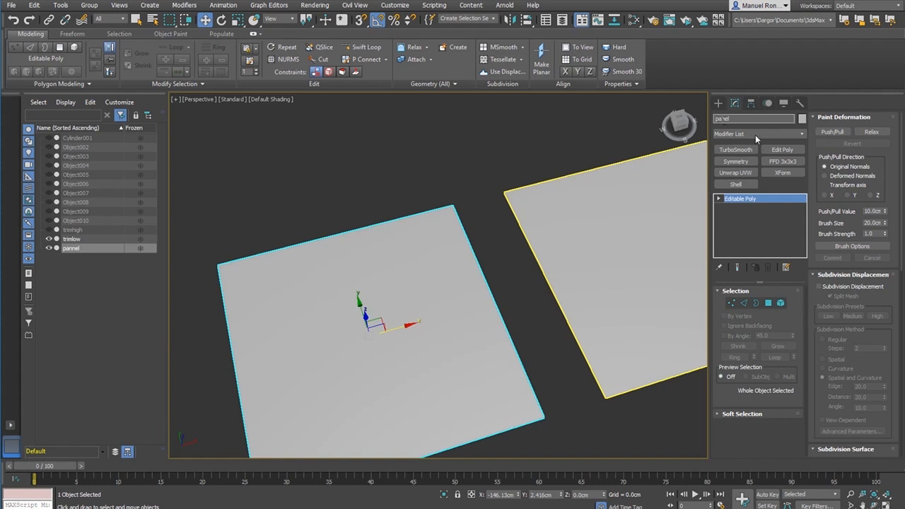
key(Return)
Hide the trimlow plane and reset the panel's X and Y position to 0 cm
middle_drag(427, 338, 520, 244)
scroll(526, 307, down, 4)
scroll(524, 304, up, 4)
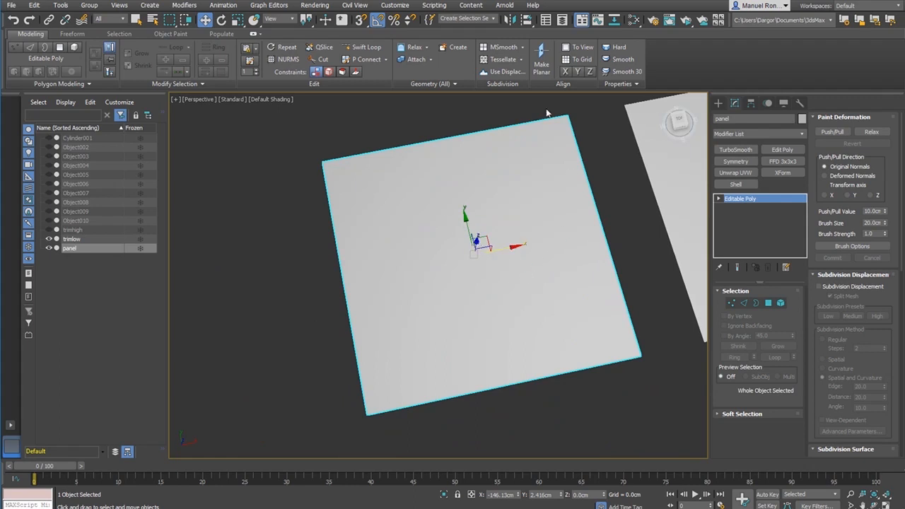
scroll(479, 269, down, 5)
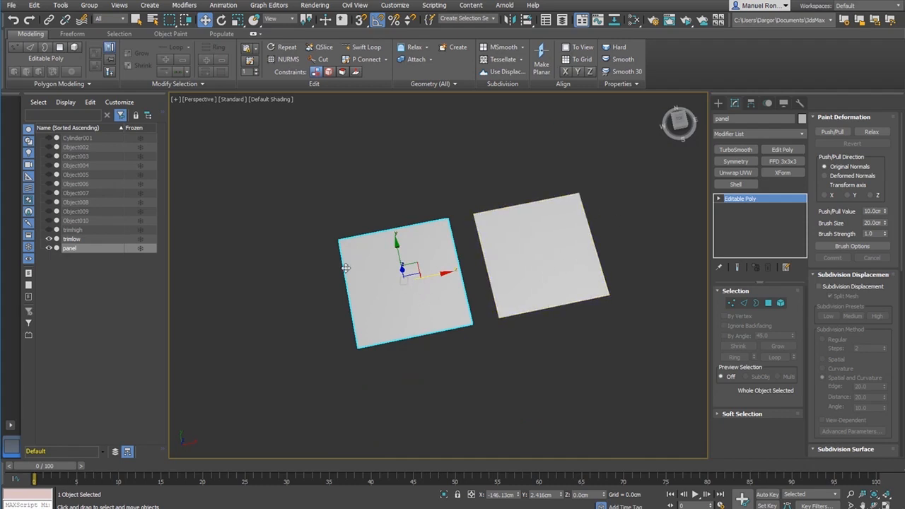
click(48, 239)
middle_drag(462, 292, 461, 323)
right_click(518, 495)
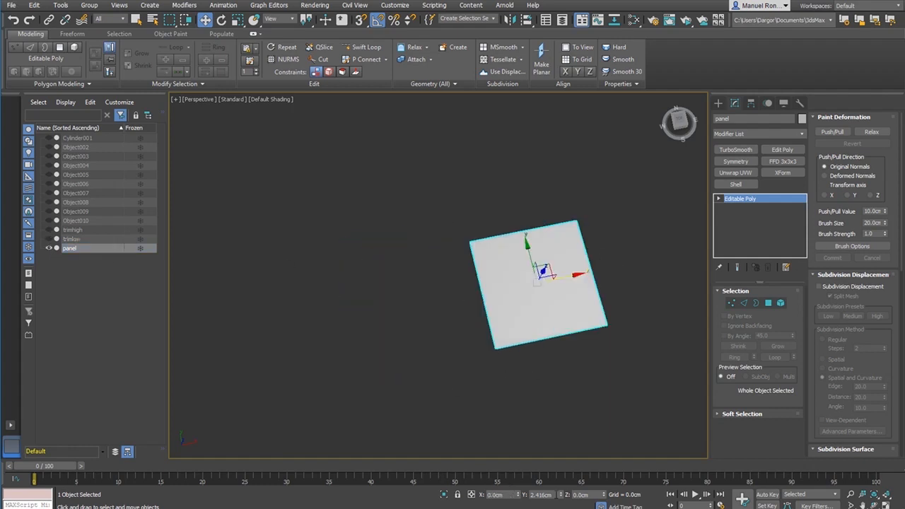
right_click(561, 495)
Inset the panel's single polygon by about 5.873 cm
scroll(525, 276, up, 5)
scroll(434, 315, up, 3)
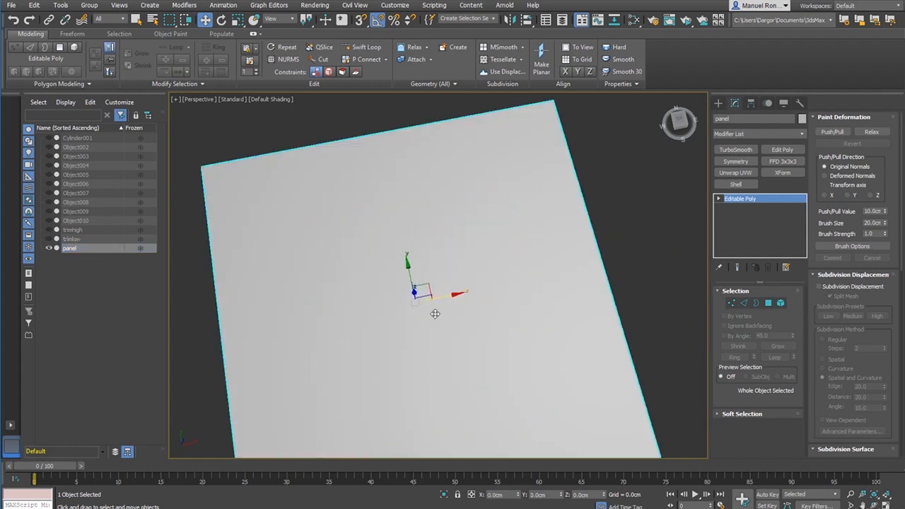
middle_drag(435, 315, 550, 267)
click(769, 303)
click(538, 304)
middle_drag(535, 305, 464, 323)
scroll(463, 323, down, 2)
scroll(440, 317, up, 3)
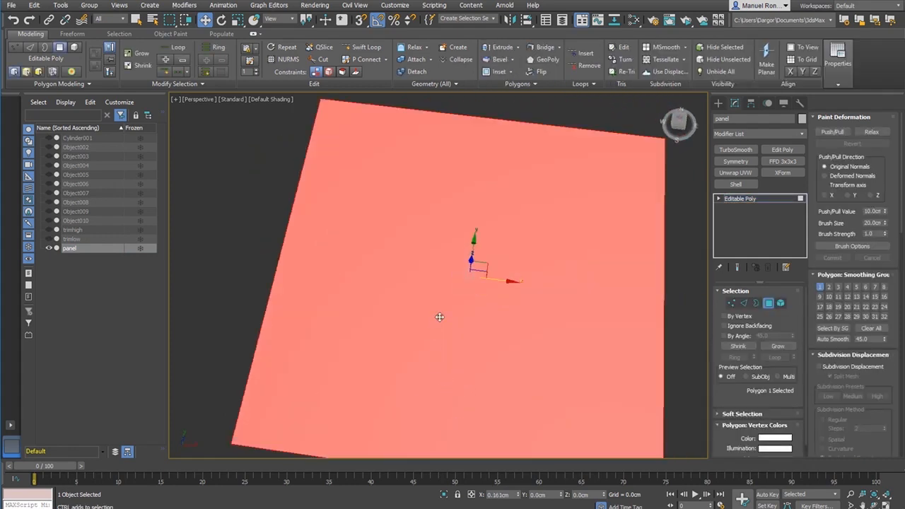
click(502, 86)
alt+middle_drag(382, 352, 399, 320)
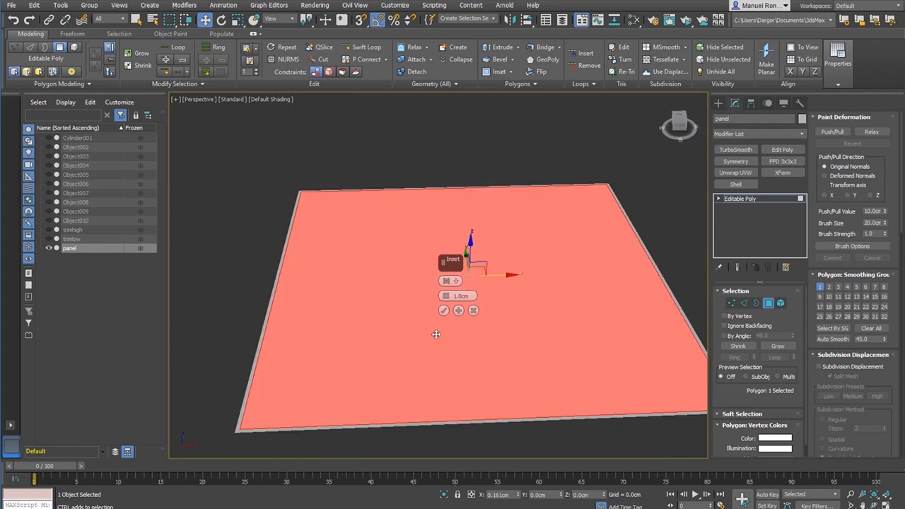
drag(444, 299, 444, 281)
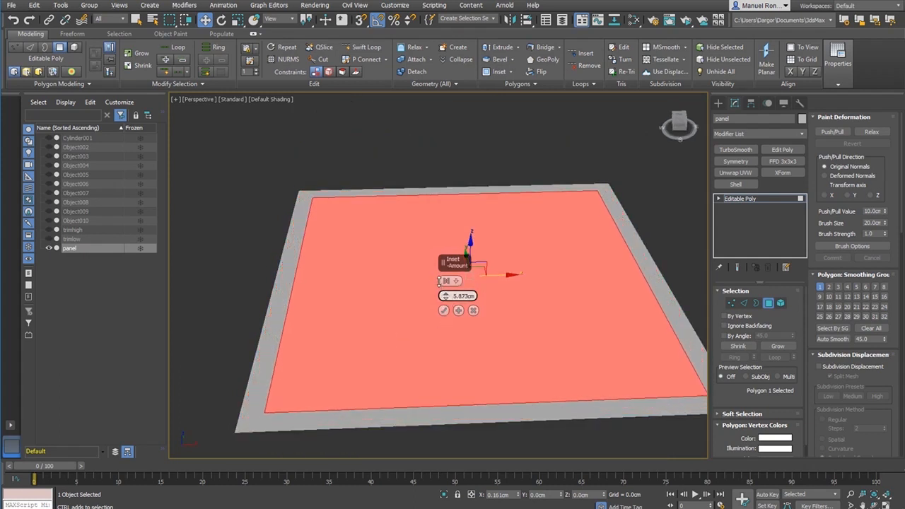
click(444, 310)
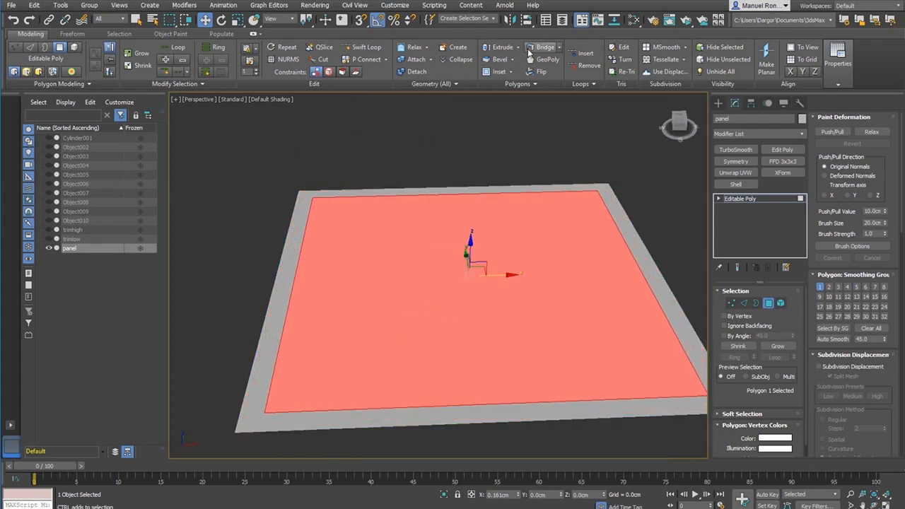
Bevel the panel's inner polygon with a height of about 3.555 cm and an outline of about -2.257 cm
click(499, 48)
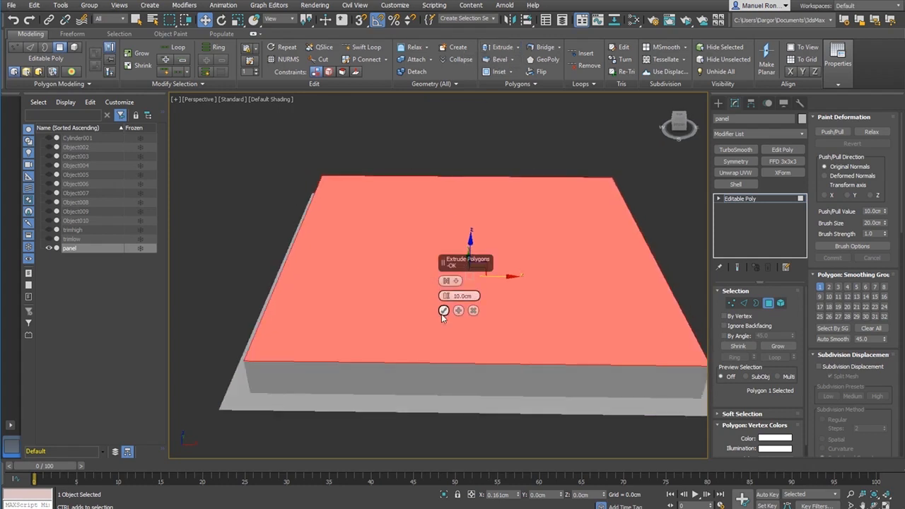
click(473, 311)
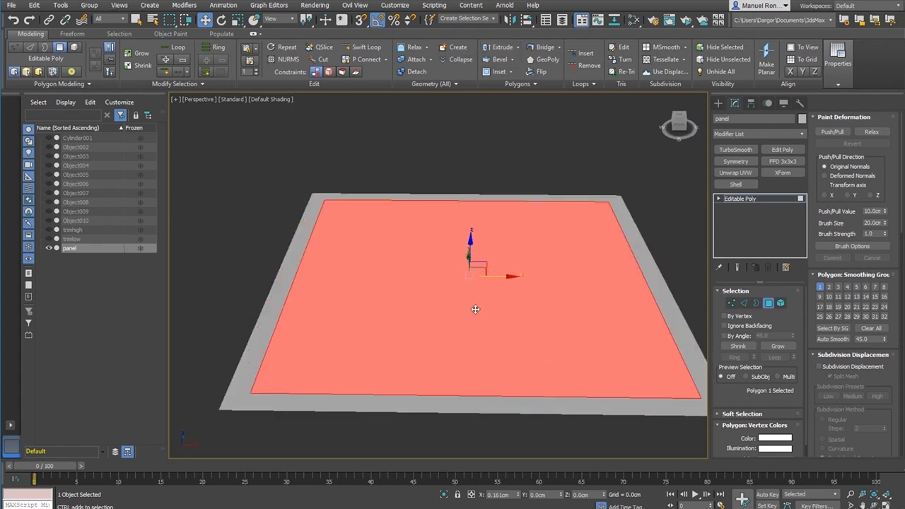
click(515, 60)
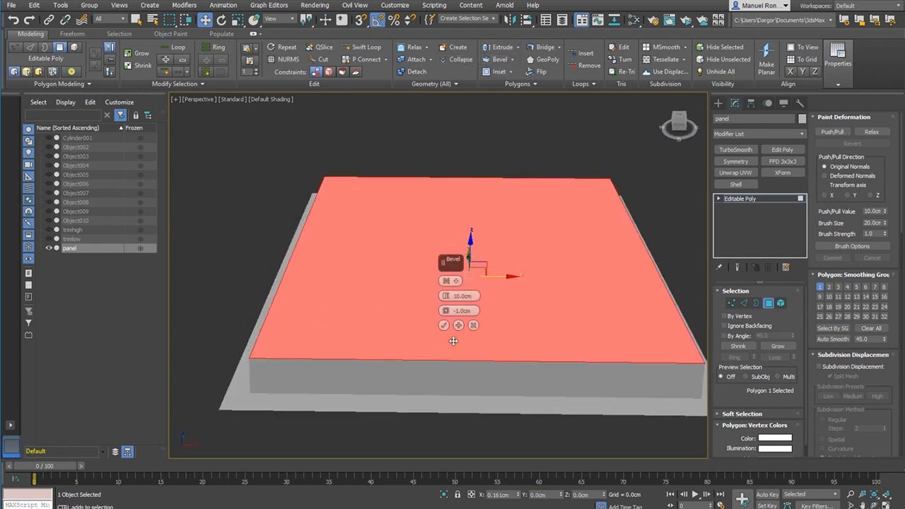
mouse_move(446, 309)
mouse_down()
mouse_move(446, 301)
mouse_move(449, 319)
mouse_up()
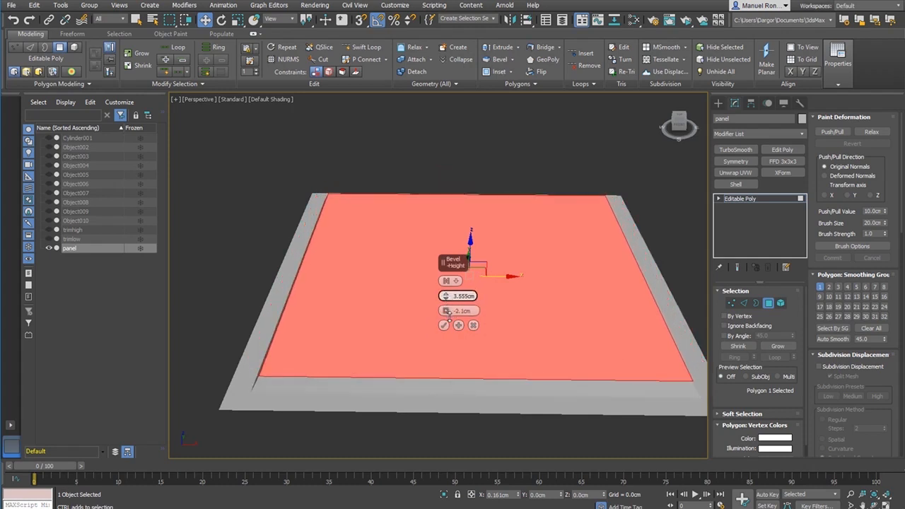
alt+middle_drag(453, 361, 401, 370)
drag(445, 310, 444, 313)
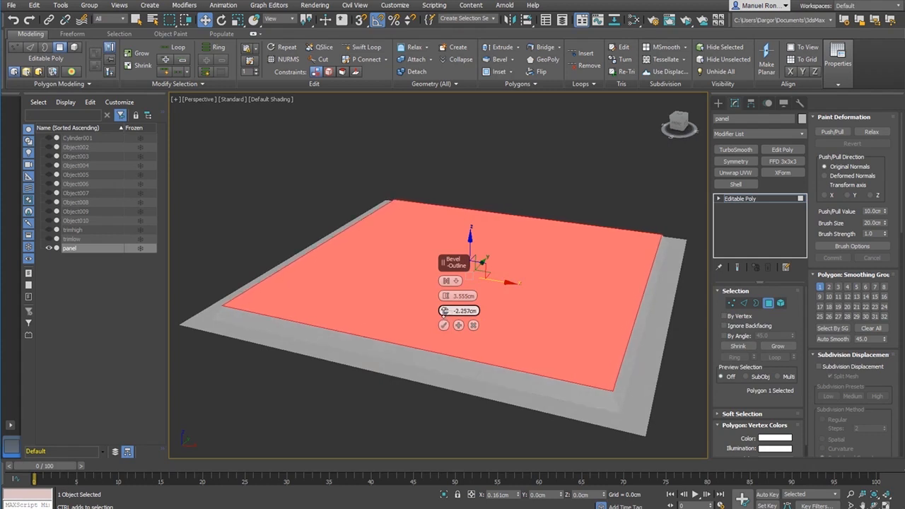
click(444, 324)
Show edged faces and chamfer the ring of diagonal edges at the panel's four corners by about 13.104 cm
alt+middle_drag(424, 390, 476, 353)
key(F4)
key(ctrl+d)
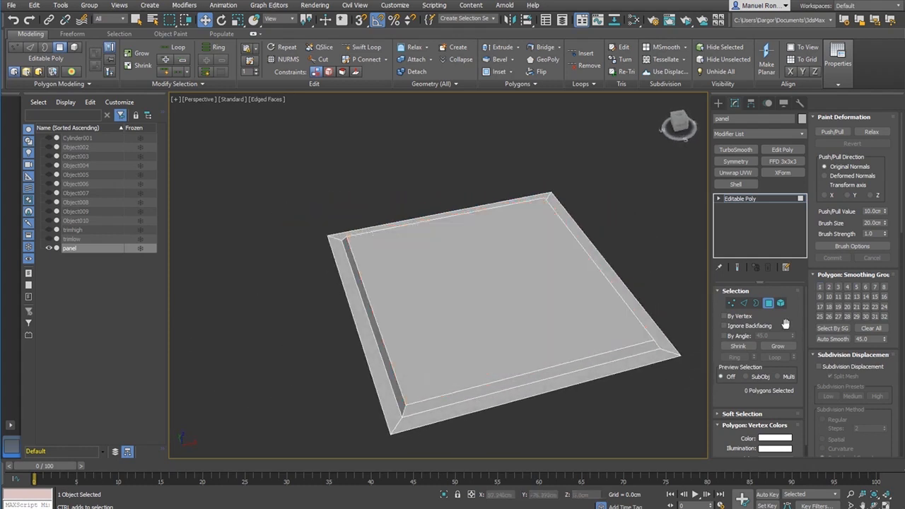
click(744, 303)
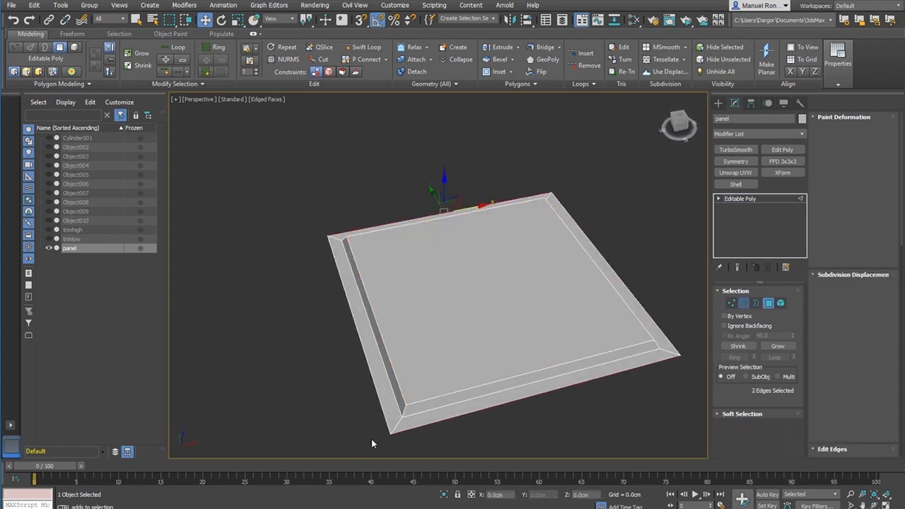
click(401, 409)
click(734, 357)
alt+middle_drag(469, 343, 428, 143)
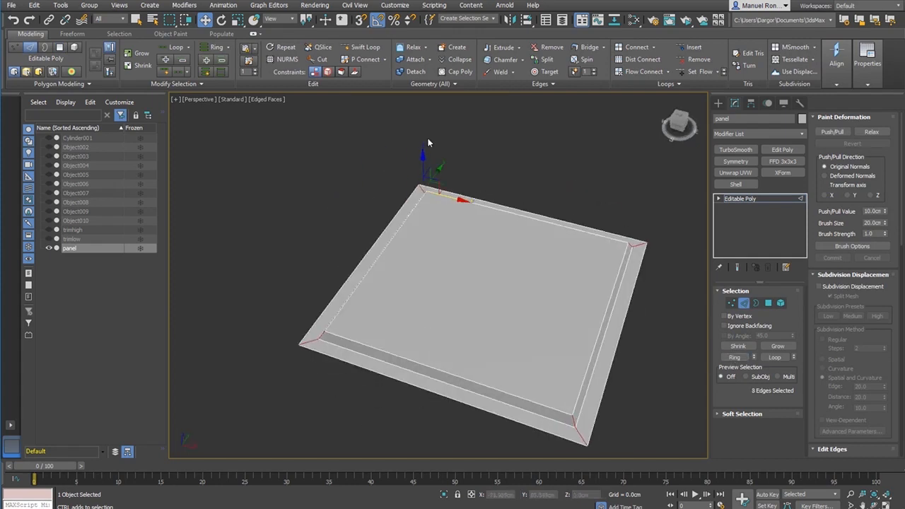
click(522, 61)
click(501, 72)
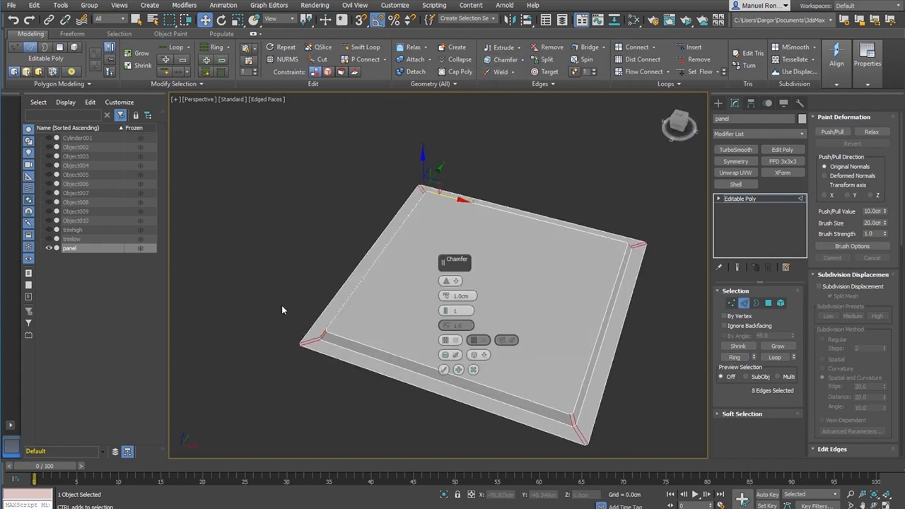
alt+middle_drag(281, 310, 435, 342)
drag(446, 296, 436, 252)
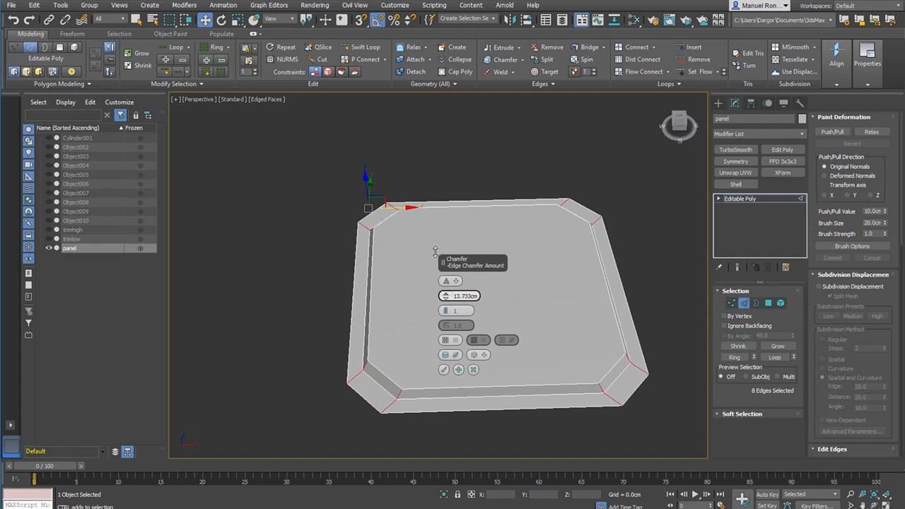
click(443, 370)
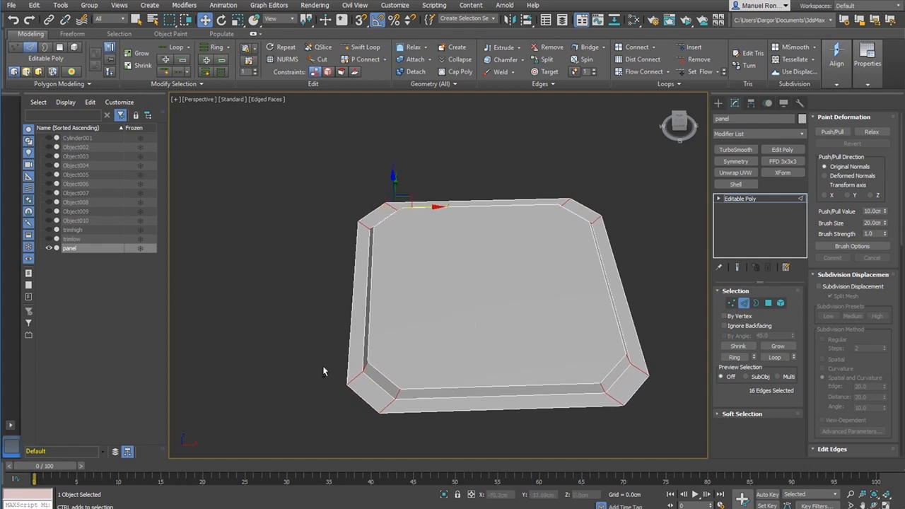
Raise the panel's top polygon to about 5.313 cm on Z and deselect it
alt+middle_drag(324, 366, 447, 411)
scroll(446, 412, up, 3)
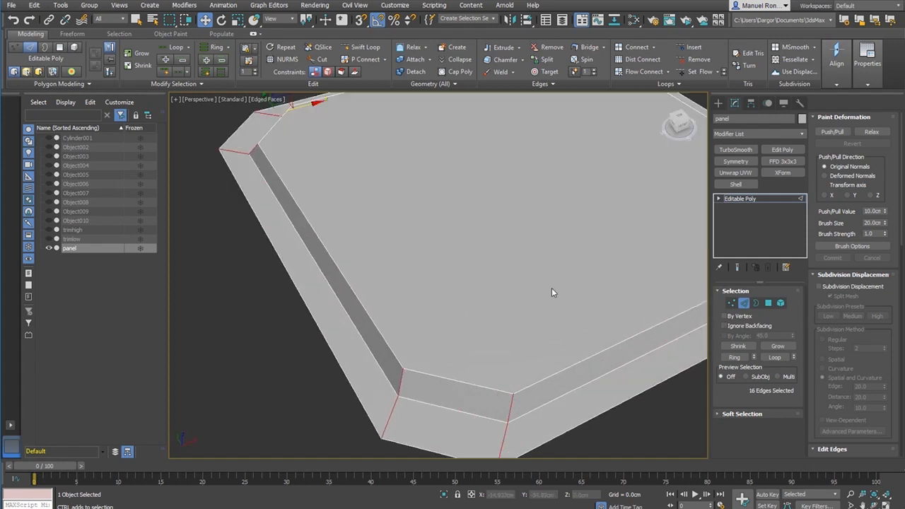
middle_drag(459, 242, 471, 288)
middle_drag(529, 251, 539, 366)
scroll(508, 244, down, 5)
alt+middle_drag(514, 320, 512, 292)
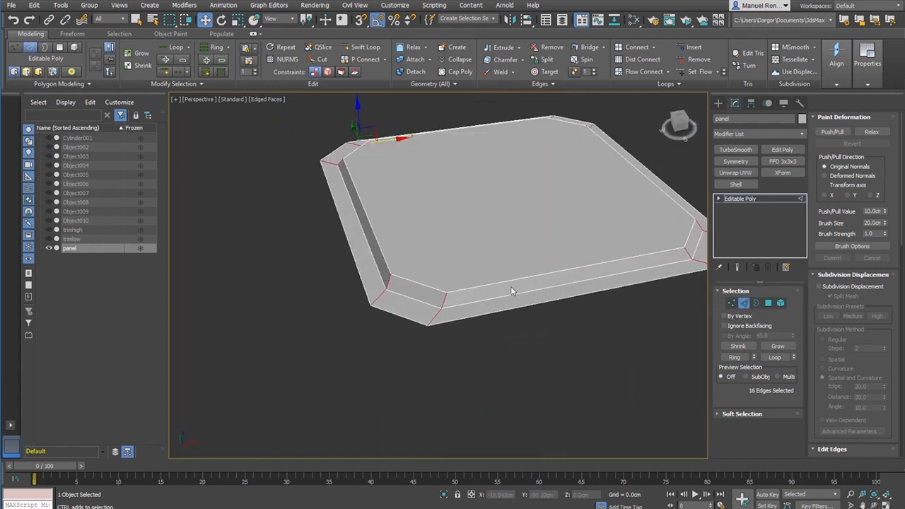
click(769, 303)
click(542, 225)
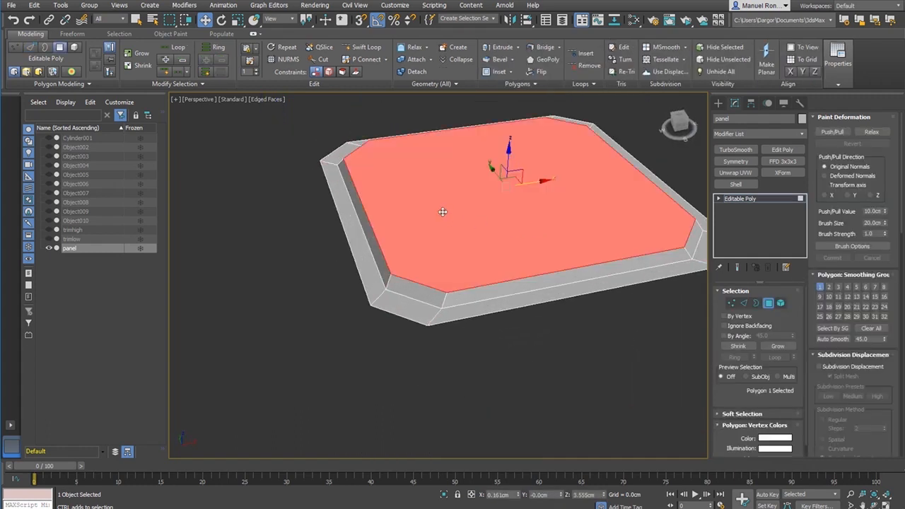
drag(510, 164, 529, 201)
alt+middle_drag(529, 200, 538, 323)
click(568, 354)
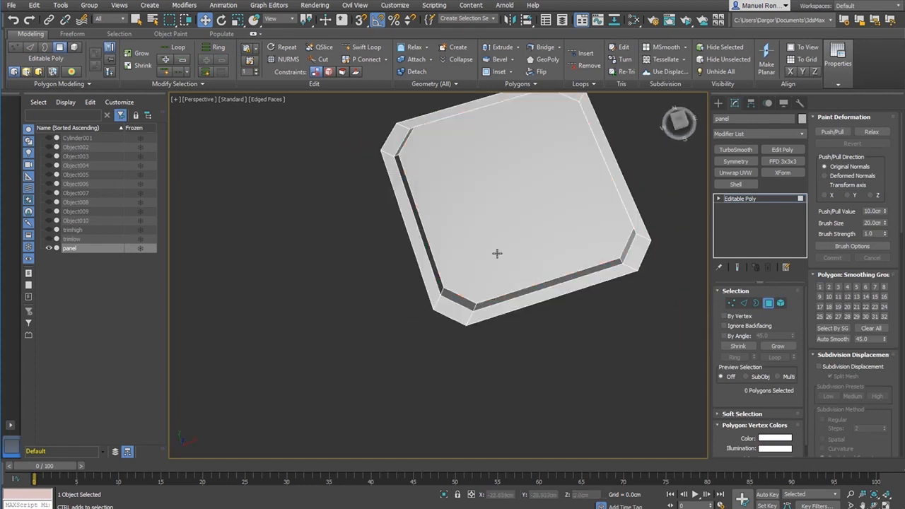
Connect two pairs of opposite corner vertices with edges running across the panel's top polygon
scroll(498, 252, up, 5)
middle_drag(501, 272, 524, 307)
scroll(499, 289, down, 5)
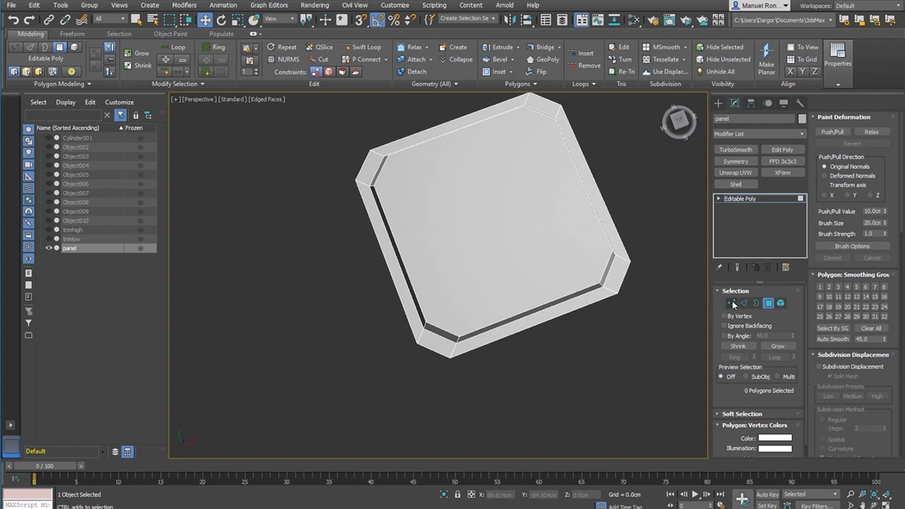
click(732, 303)
scroll(444, 342, up, 3)
click(416, 303)
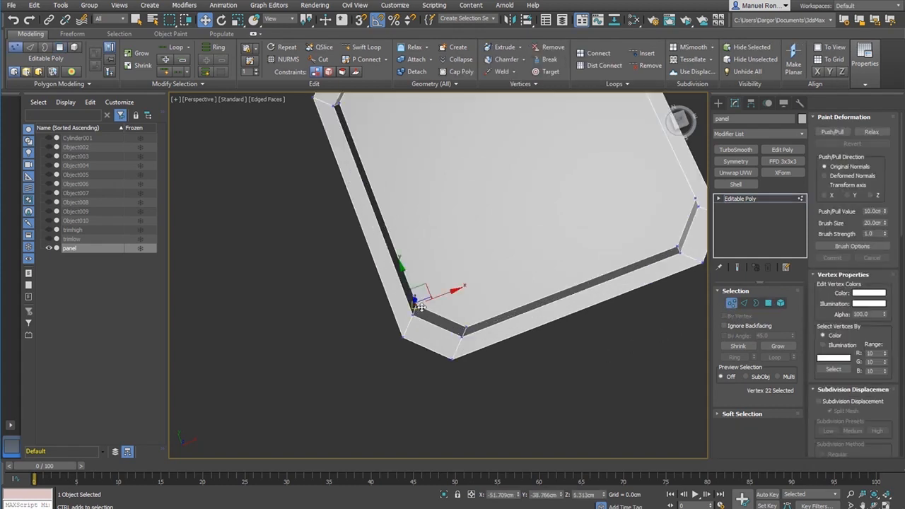
ctrl+click(695, 197)
alt+middle_drag(675, 209, 308, 333)
scroll(393, 304, up, 3)
click(376, 336)
scroll(308, 331, down, 4)
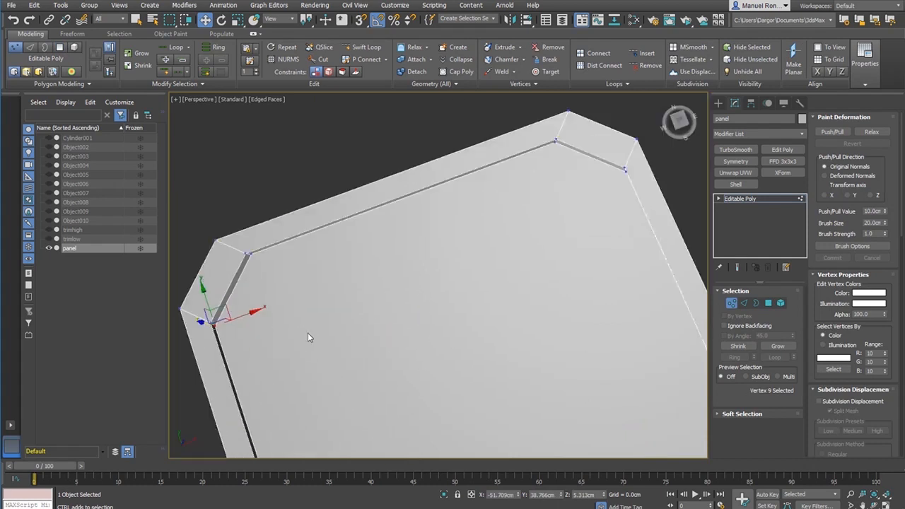
ctrl+click(522, 225)
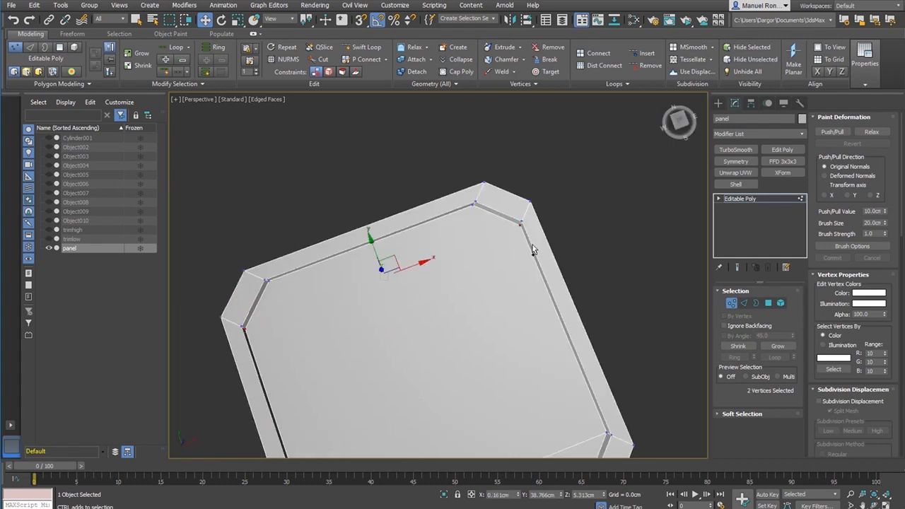
Chamfer the outer border edges of the panel's top face by 1.0 cm, excluding the two edges crossing it
alt+middle_drag(433, 307, 789, 326)
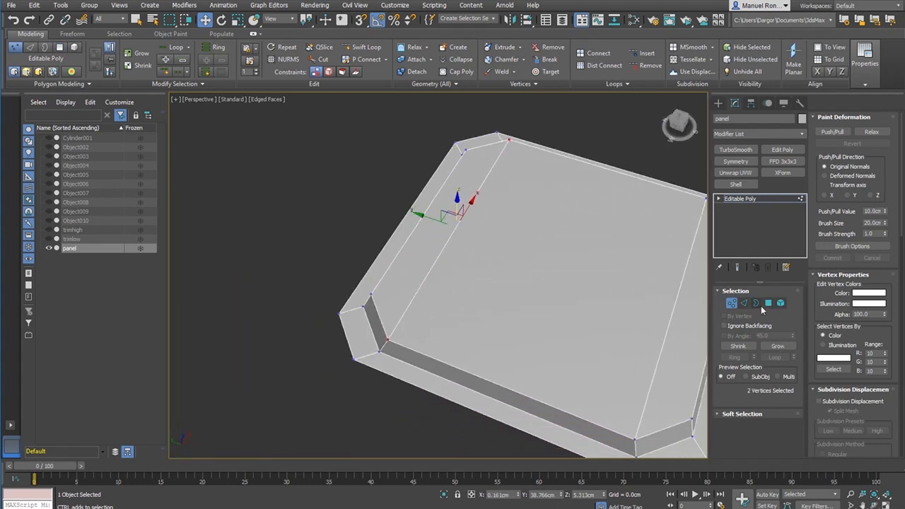
click(769, 304)
ctrl+click(405, 263)
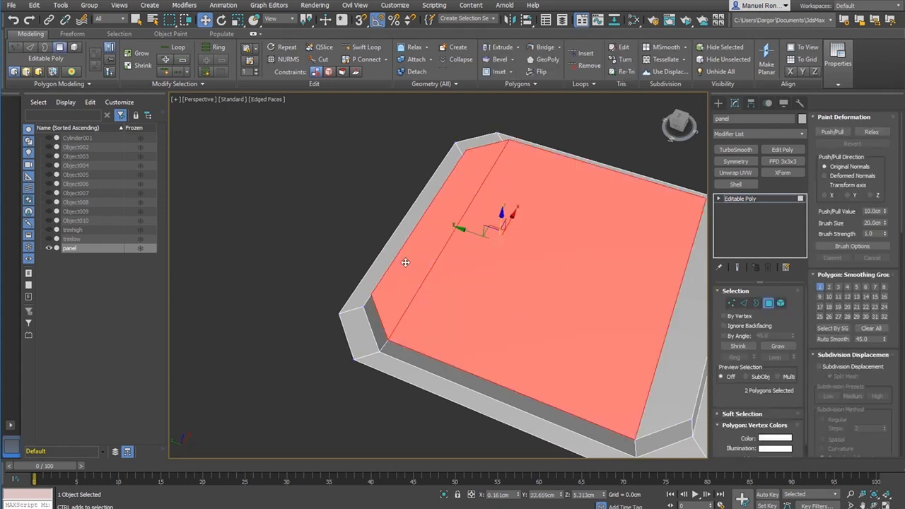
ctrl+click(683, 341)
ctrl+click(744, 304)
alt+middle_drag(457, 262, 491, 286)
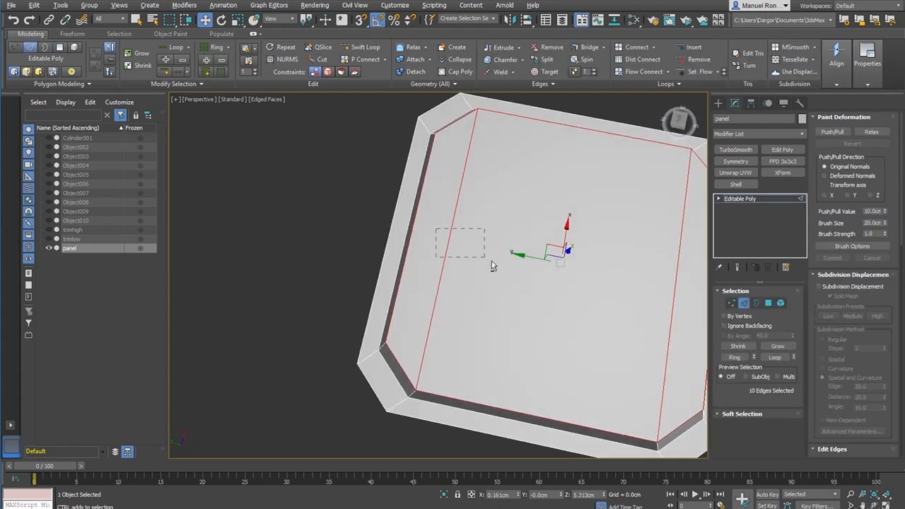
alt+drag(492, 261, 493, 263)
alt+drag(633, 247, 685, 288)
alt+middle_drag(681, 333, 555, 291)
scroll(556, 291, up, 2)
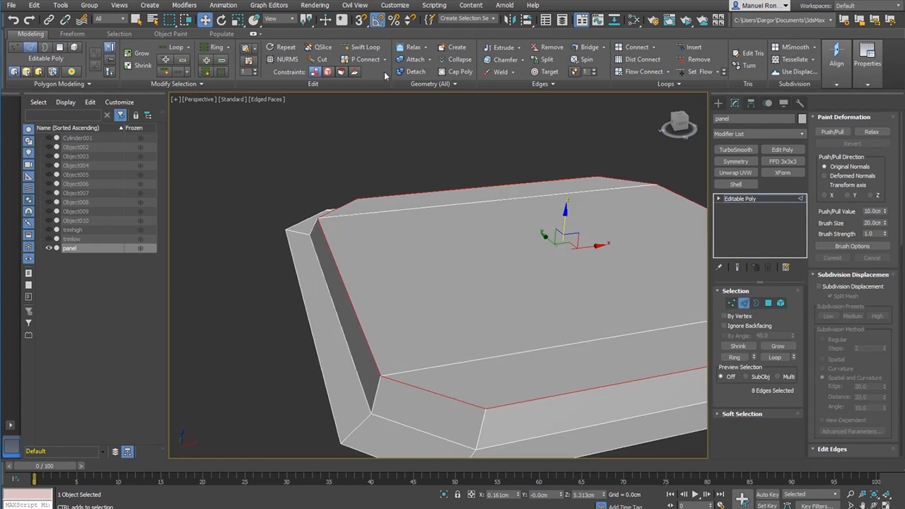
click(518, 60)
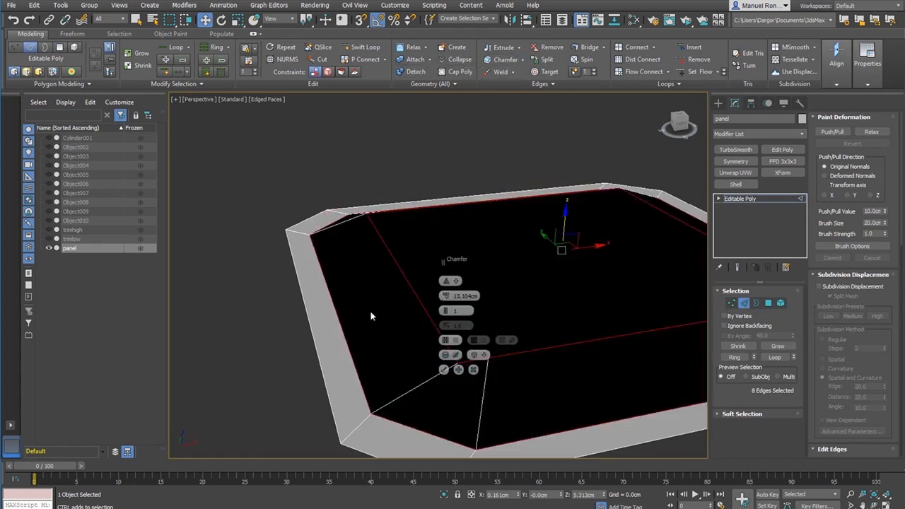
drag(444, 296, 441, 333)
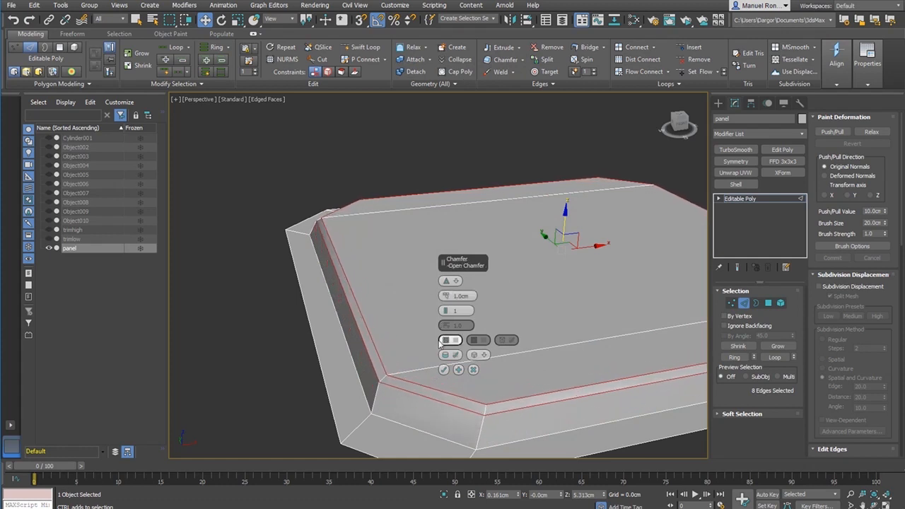
click(444, 370)
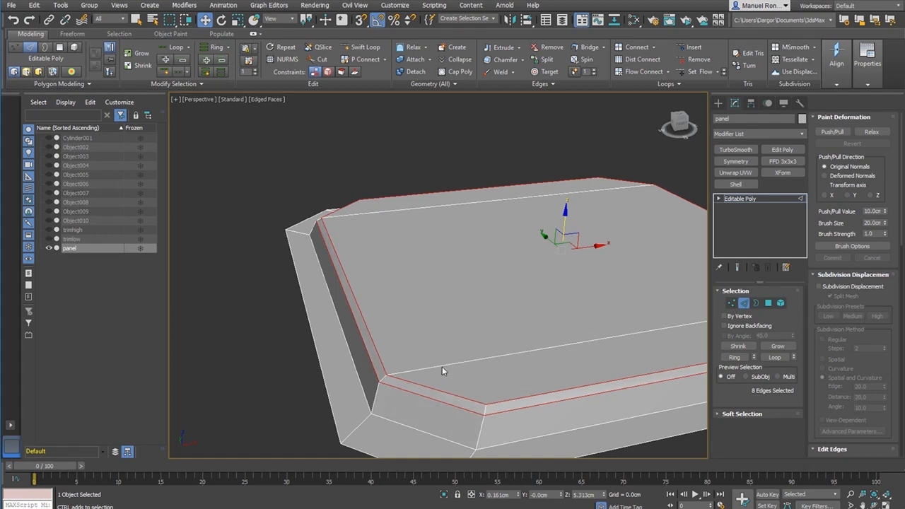
Clear the edge selection and turn off the edged-faces display to inspect the chamfered rim
alt+middle_drag(442, 366, 561, 395)
click(607, 431)
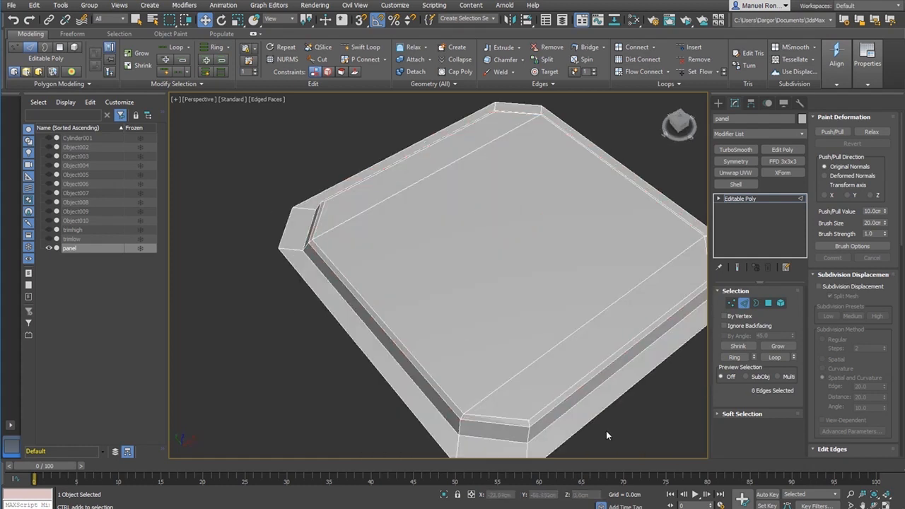
mouse_move(606, 431)
alt+middle_down()
mouse_move(574, 329)
mouse_move(488, 298)
mouse_move(580, 318)
mouse_move(622, 312)
alt+middle_up()
key(F4)
scroll(493, 332, up, 3)
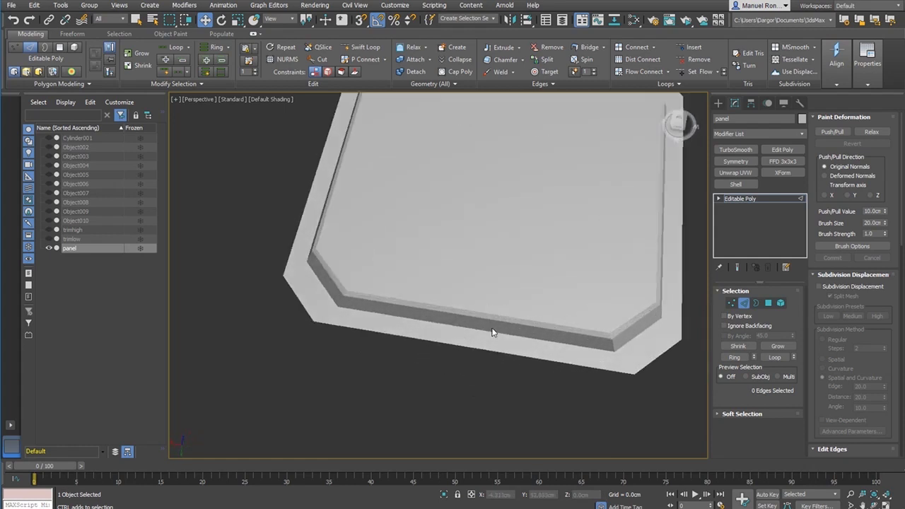
scroll(352, 303, up, 2)
alt+middle_drag(516, 318, 558, 349)
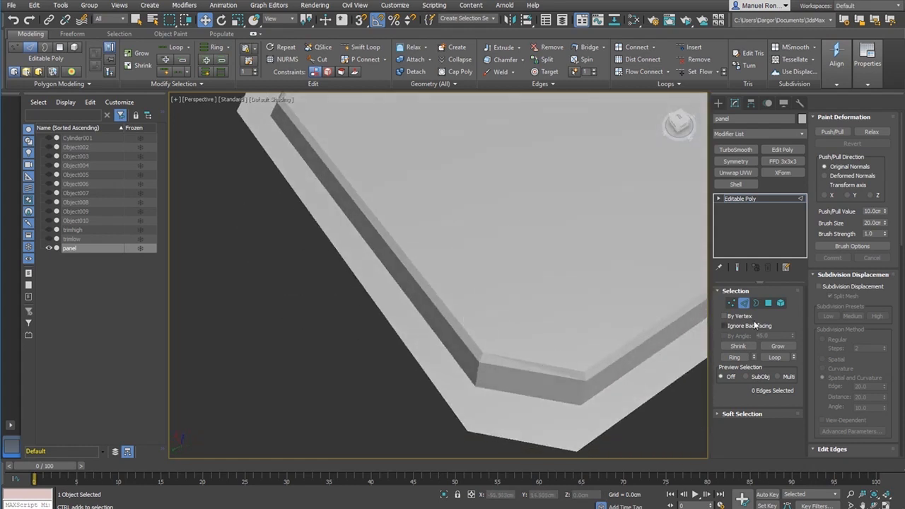
Assign smoothing group 4 to the narrow chamfer polygons around the panel's top face
click(769, 304)
click(567, 373)
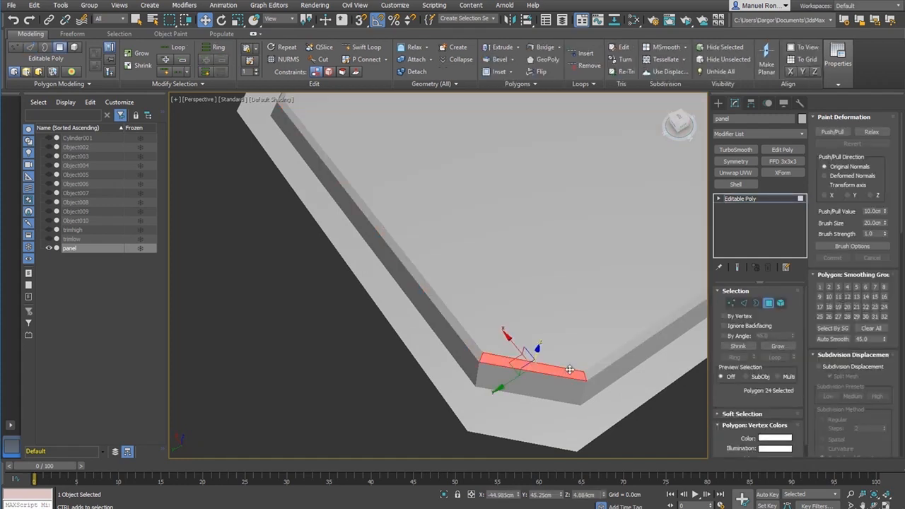
key(shift)
scroll(573, 358, down, 4)
alt+middle_drag(715, 357, 576, 247)
scroll(552, 363, up, 4)
click(573, 358)
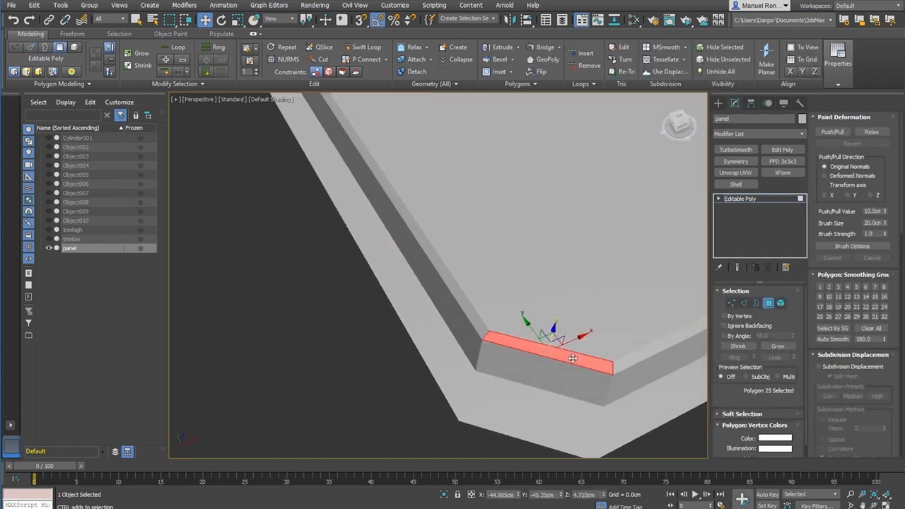
click(545, 316)
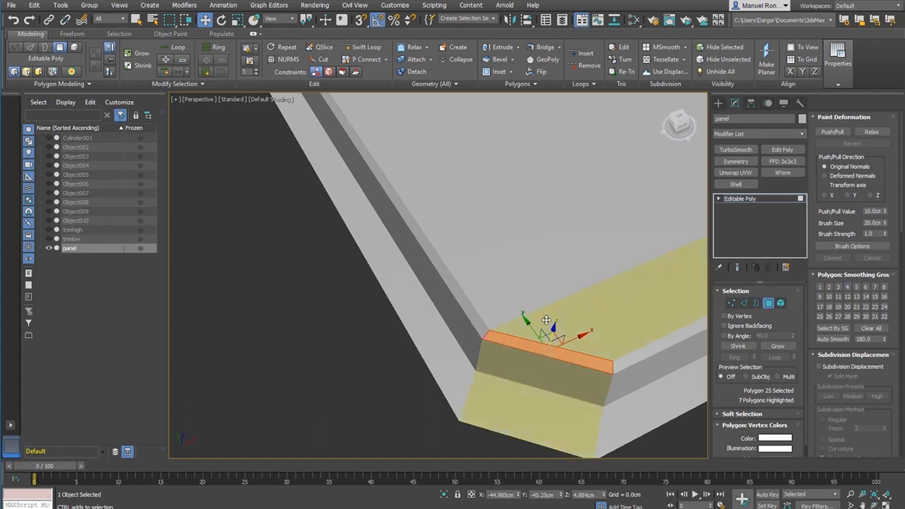
scroll(545, 316, down, 4)
alt+middle_drag(544, 316, 528, 339)
scroll(533, 335, up, 3)
click(528, 321)
scroll(529, 321, down, 3)
scroll(528, 338, up, 2)
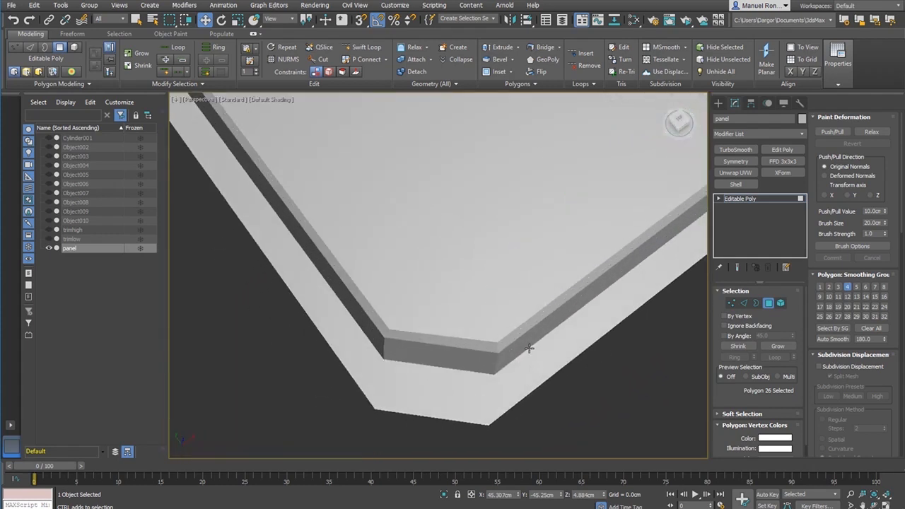
Clear the polygon selection and return to the panel's Editable Poly object level
click(619, 397)
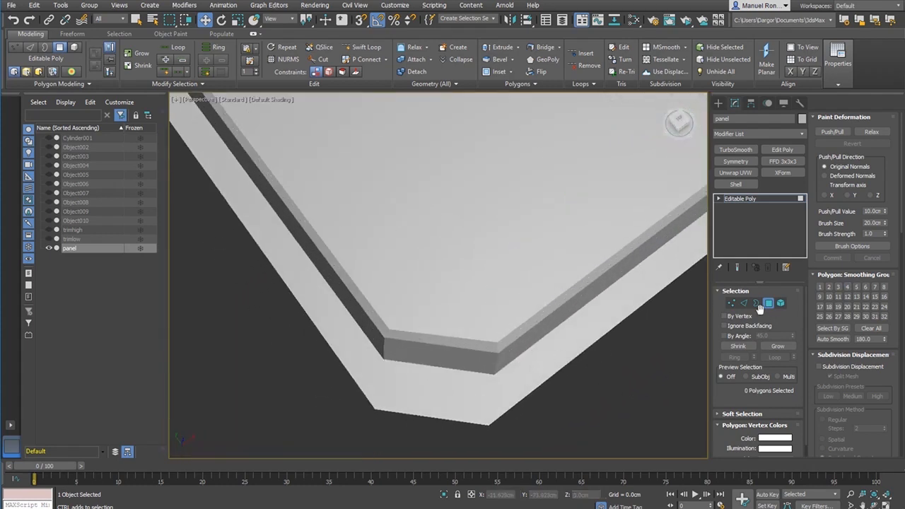
click(738, 198)
scroll(599, 201, down, 5)
scroll(599, 201, up, 5)
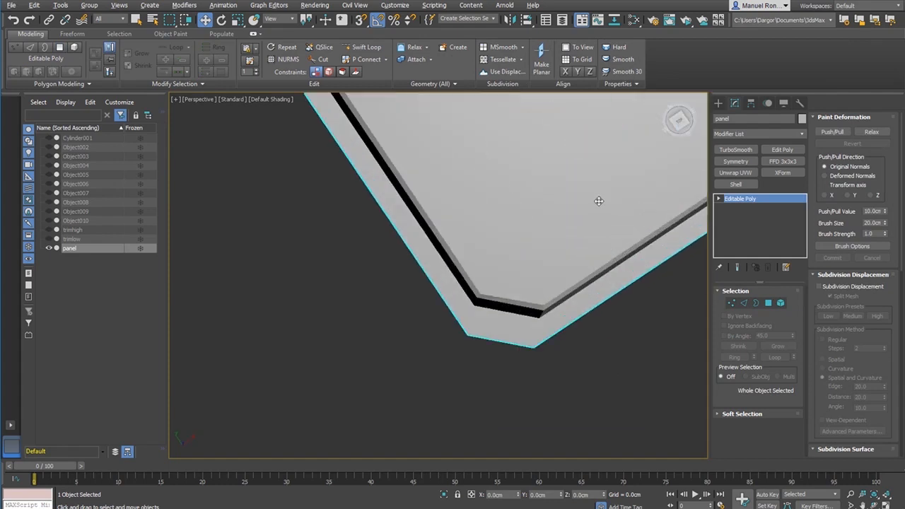
click(768, 304)
middle_drag(590, 267, 580, 319)
click(604, 311)
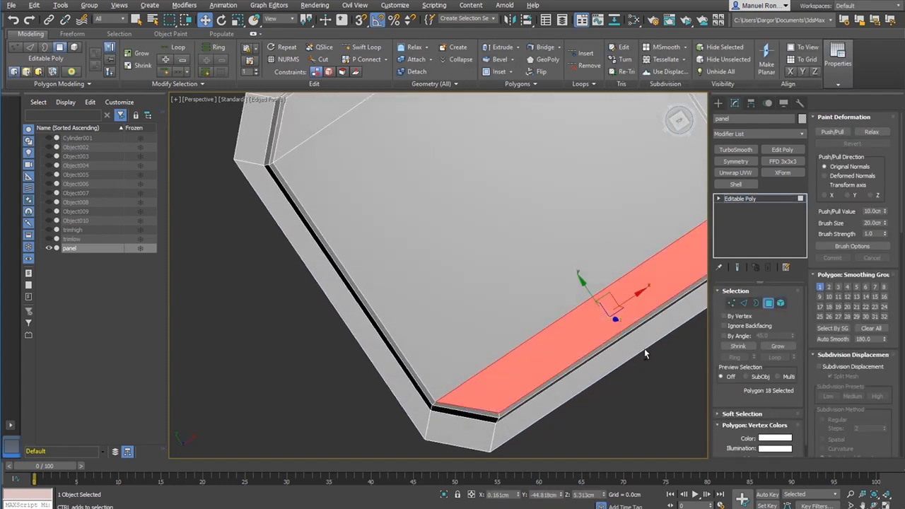
scroll(674, 297, up, 3)
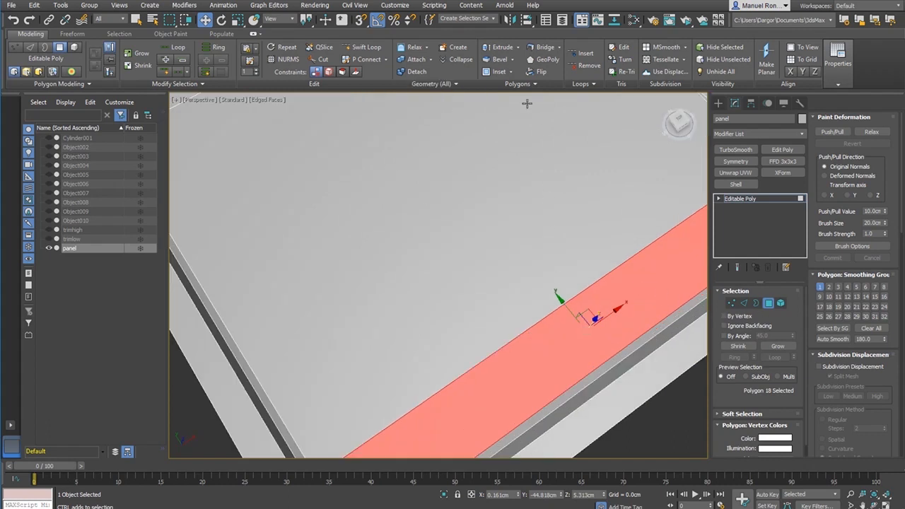
click(511, 71)
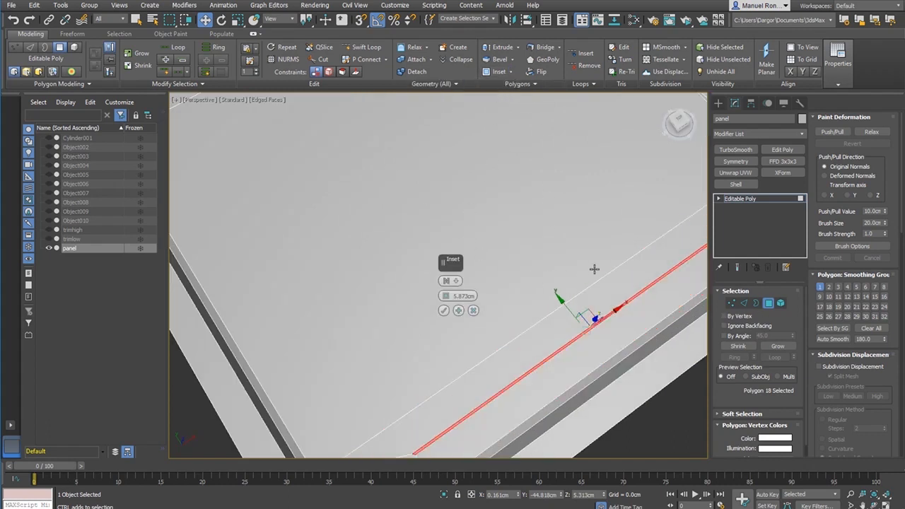
click(474, 312)
Add two lengthwise edge loops across the panel with Swift Loop, one near the middle and one closer to the side
scroll(476, 287, down, 4)
alt+middle_drag(475, 287, 498, 271)
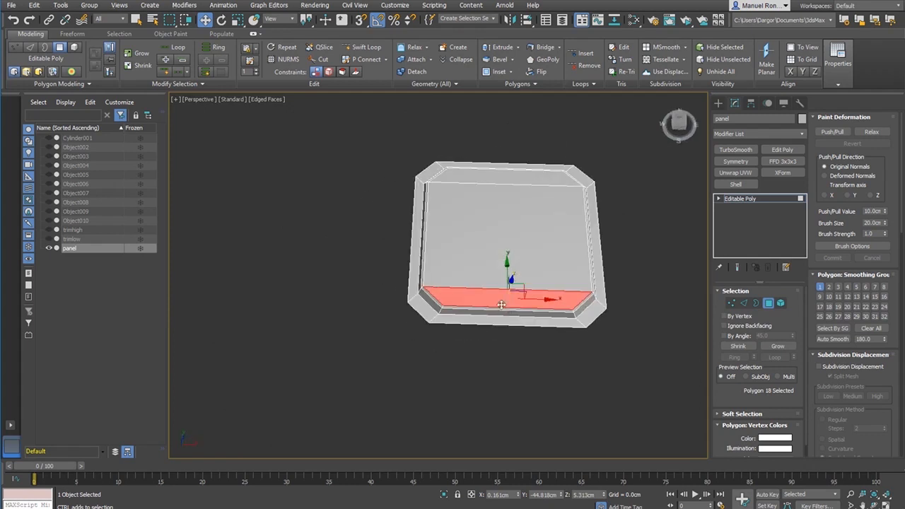
scroll(498, 268, up, 2)
click(358, 48)
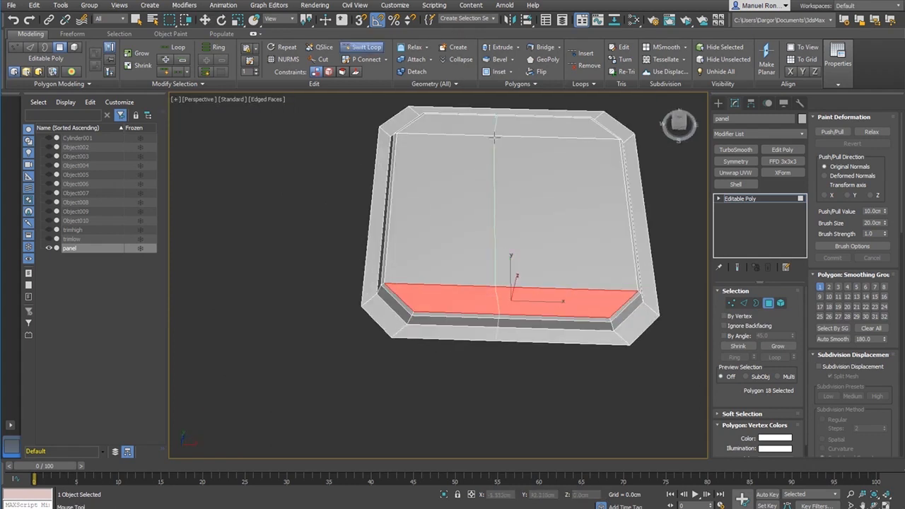
click(497, 205)
click(579, 144)
key(w)
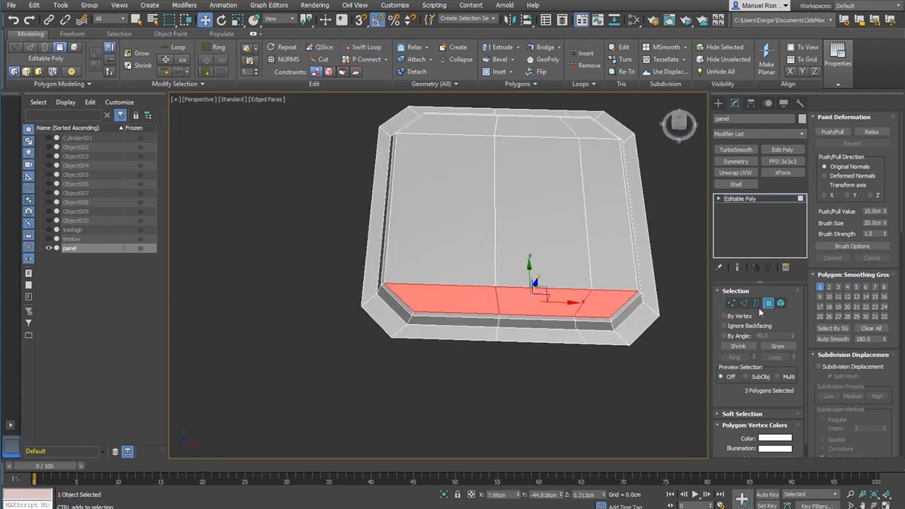
Select the middle lengthwise edge loop of the panel and make it planar in X
click(738, 292)
click(739, 291)
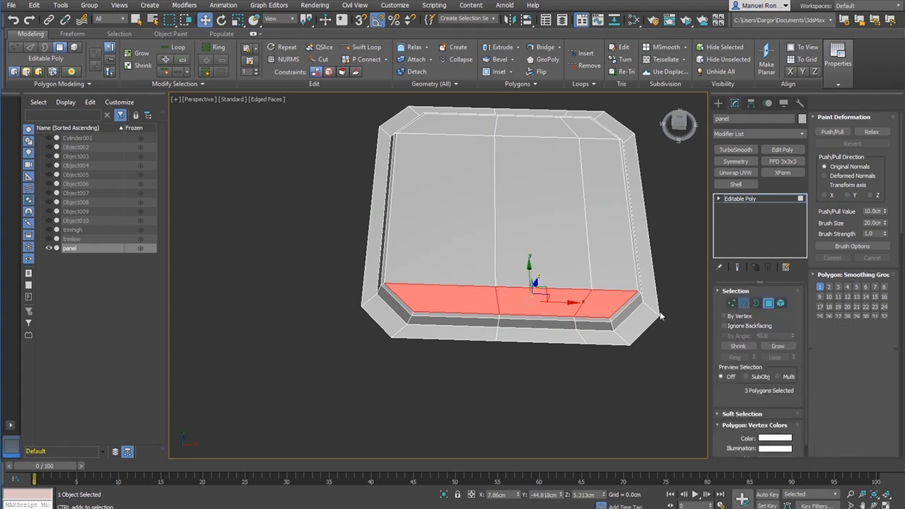
click(743, 302)
double_click(494, 254)
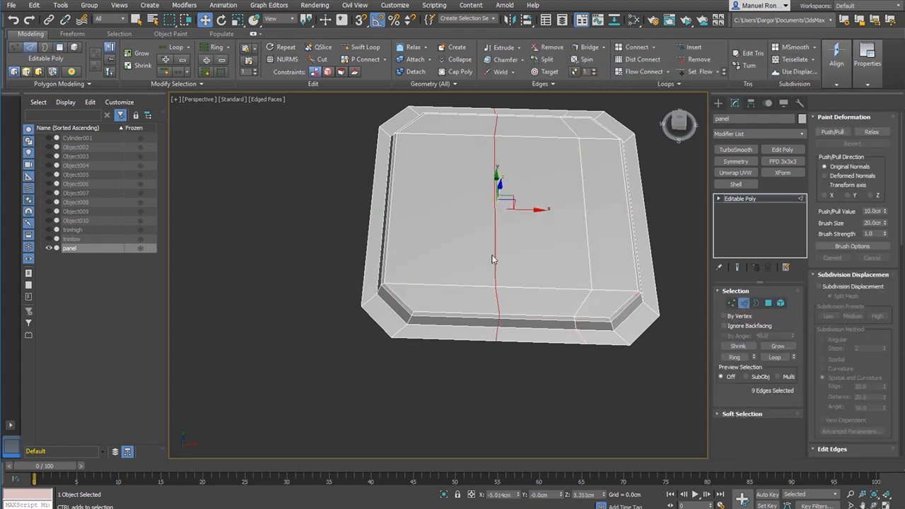
click(827, 276)
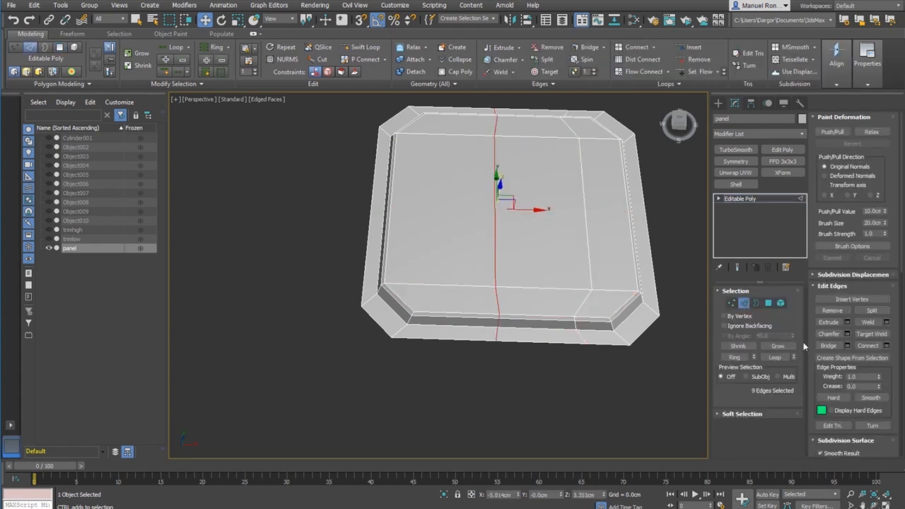
scroll(812, 322, down, 10)
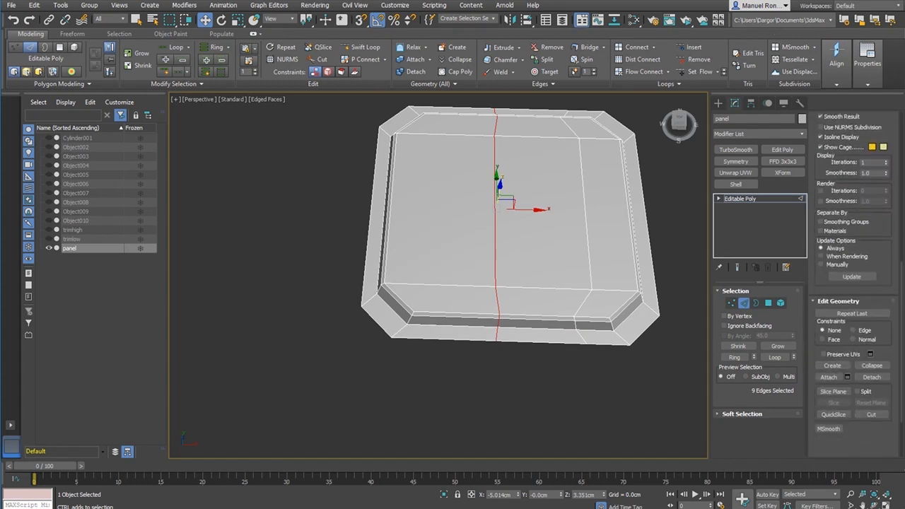
click(867, 440)
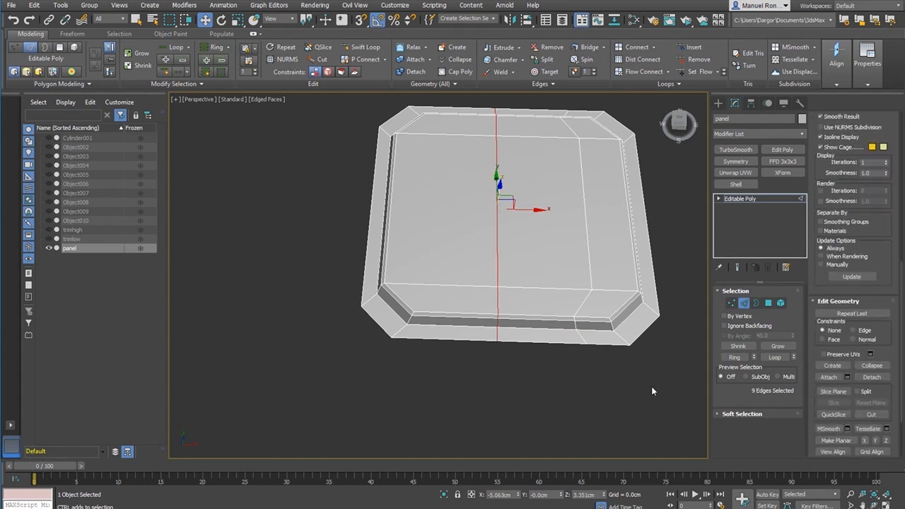
Make the second lengthwise edge loop, nearer the panel's side, planar in X and return to the object level
double_click(590, 267)
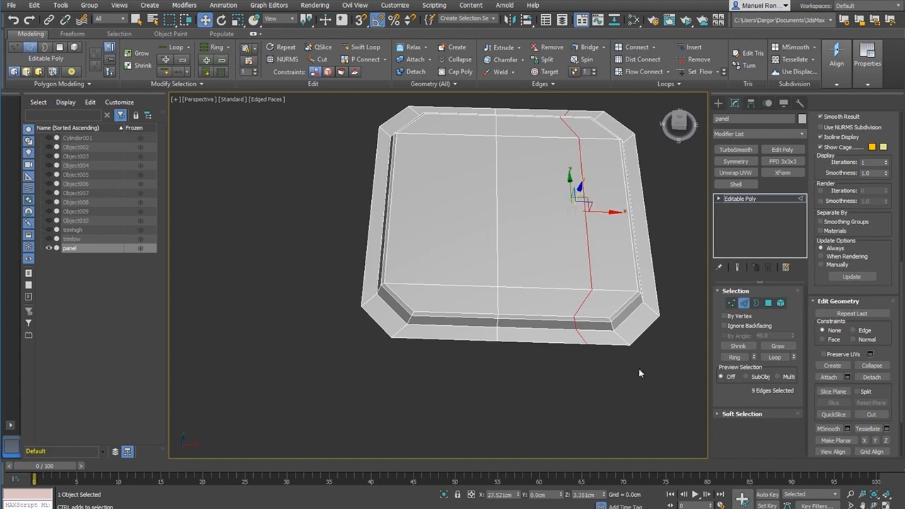
click(866, 440)
mouse_move(458, 271)
alt+middle_down()
mouse_move(602, 283)
mouse_move(584, 304)
mouse_move(465, 230)
alt+middle_up()
mouse_move(550, 338)
alt+middle_down()
mouse_move(572, 340)
mouse_move(556, 346)
alt+middle_up()
middle_drag(479, 259, 536, 285)
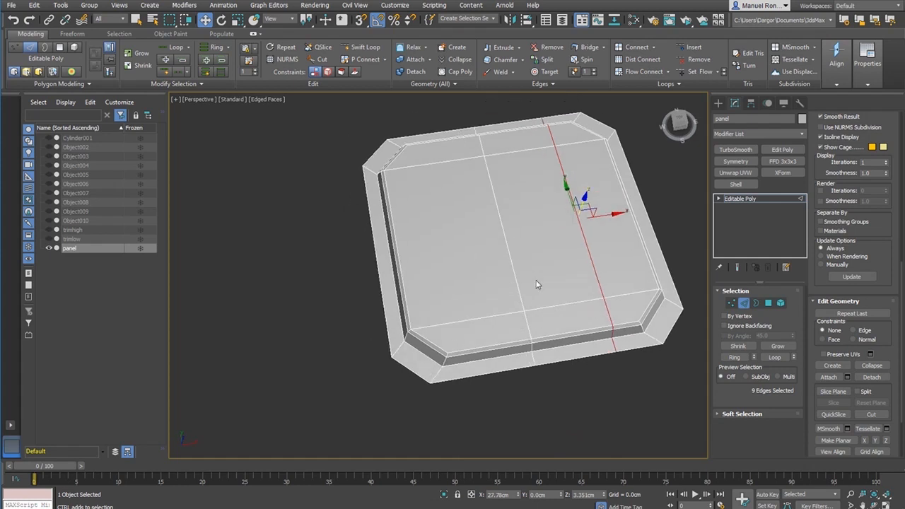
click(756, 201)
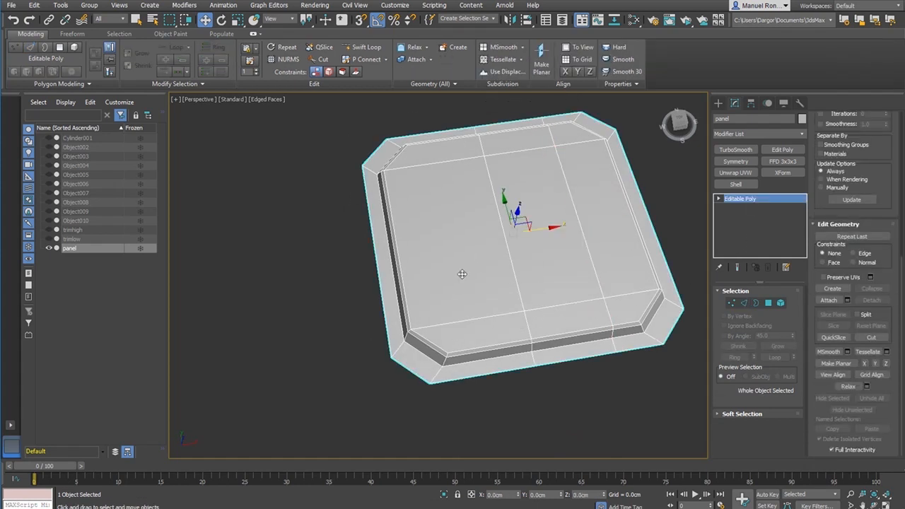
Select the top-face polygon between the two lengthwise loops in the panel's front strip
middle_drag(460, 269, 475, 304)
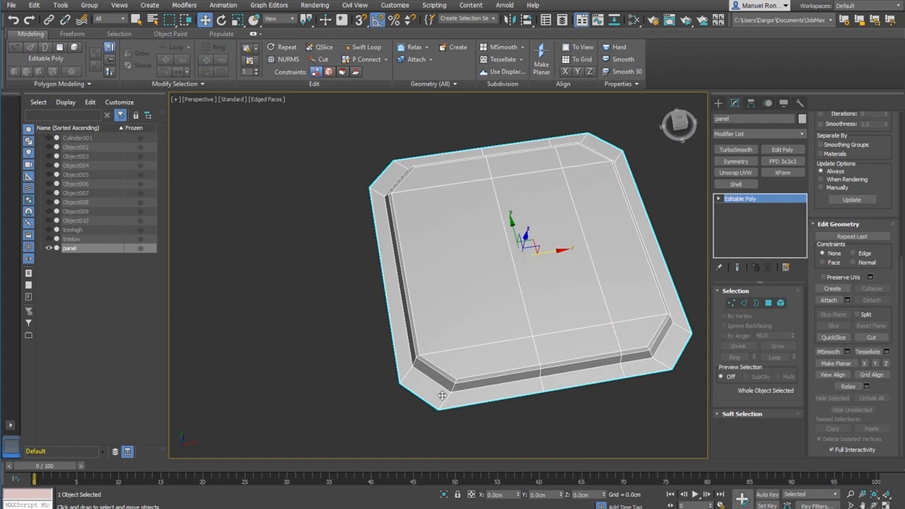
scroll(442, 396, up, 6)
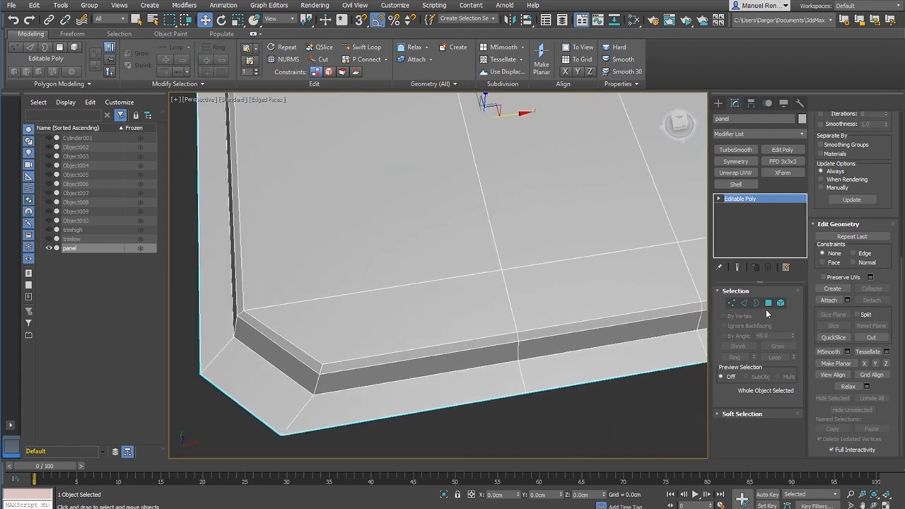
click(769, 303)
click(589, 271)
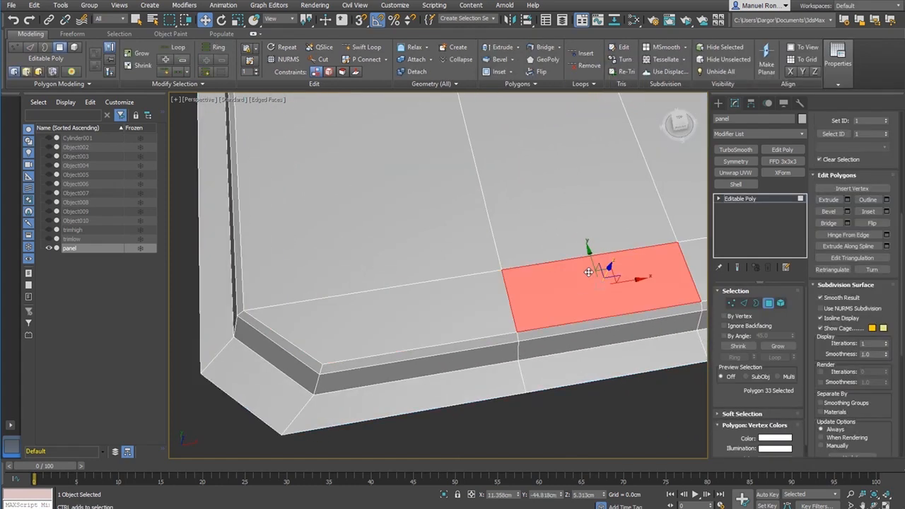
click(516, 47)
click(495, 59)
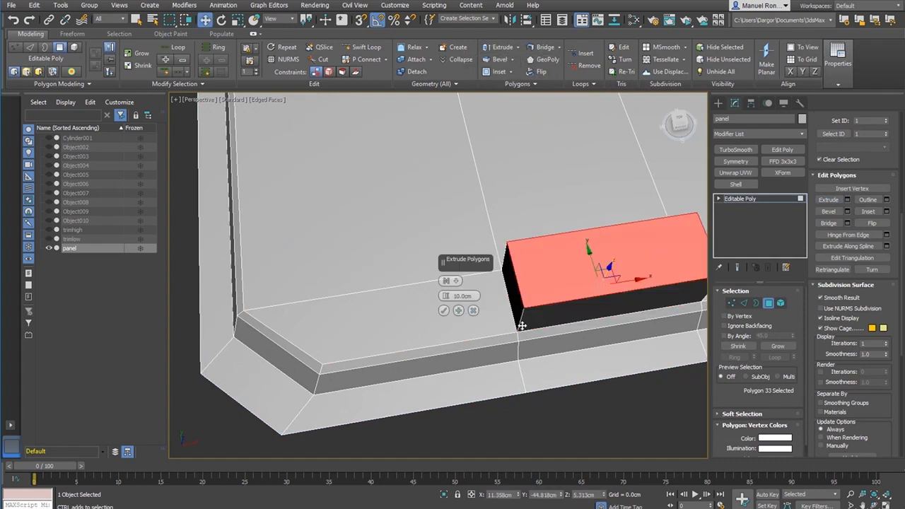
drag(445, 296, 454, 343)
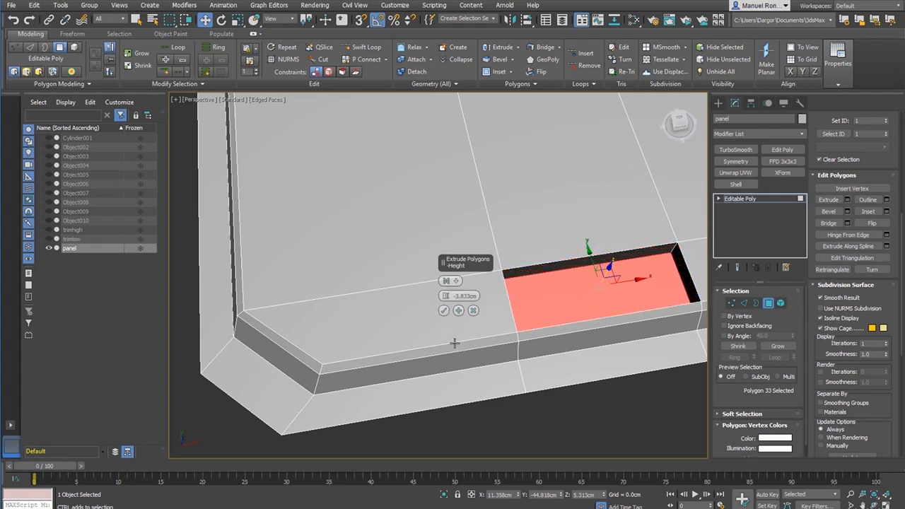
click(444, 312)
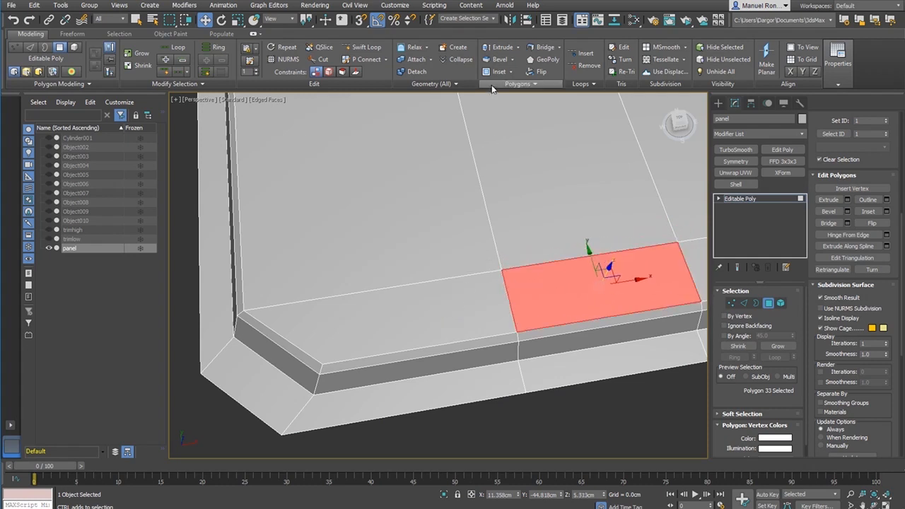
Inset the selected front-strip polygon slightly and extrude it inward to form a rectangular recess
click(508, 72)
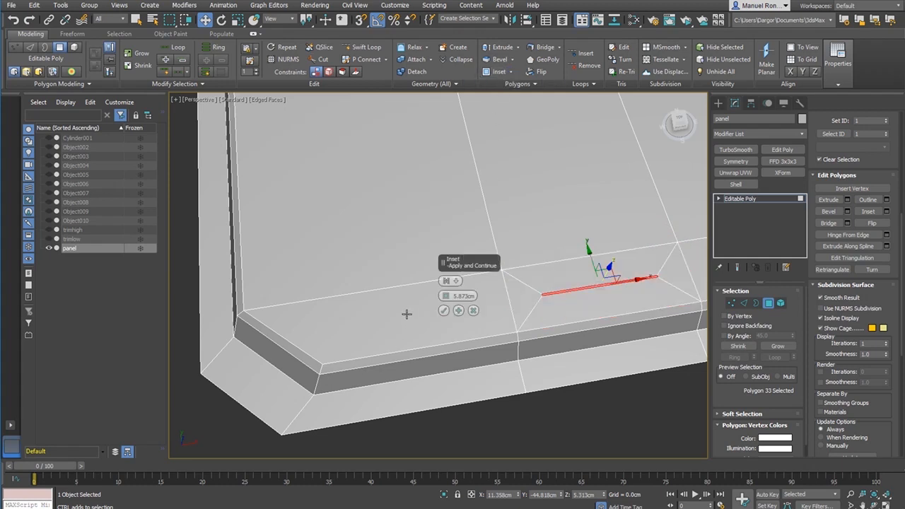
mouse_move(447, 303)
mouse_down()
mouse_move(445, 284)
mouse_move(456, 318)
mouse_up()
click(443, 310)
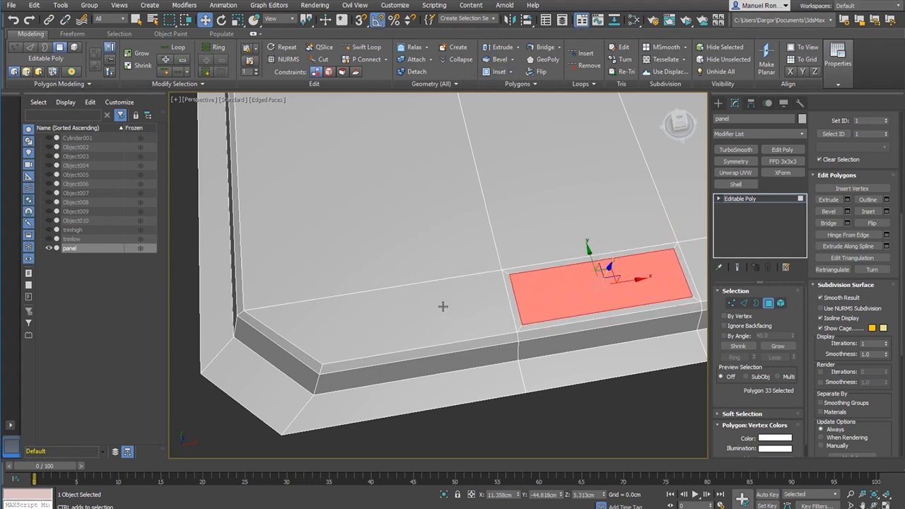
click(520, 48)
drag(449, 303, 445, 293)
click(444, 311)
Scale the recess's floor polygon to about 95% in X and Y, then clear the selection
alt+middle_drag(598, 341, 485, 349)
key(r)
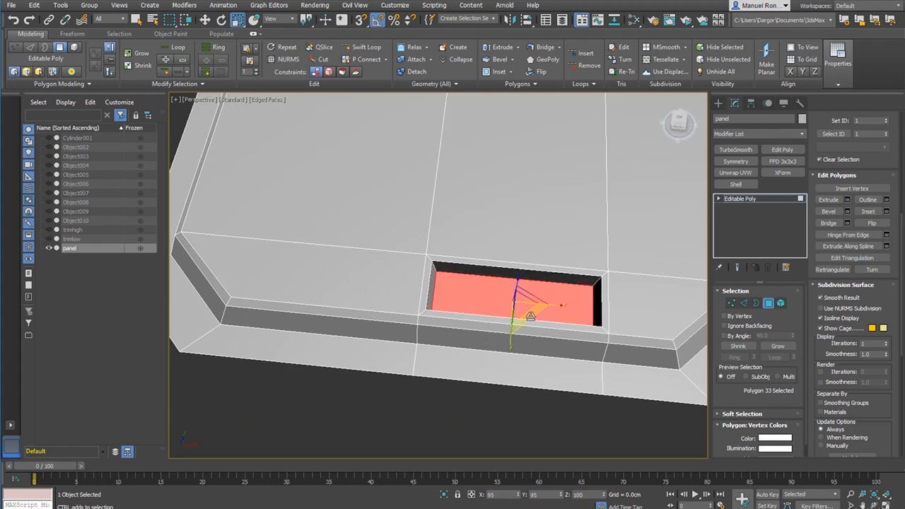
drag(531, 315, 530, 321)
alt+middle_drag(488, 329, 546, 349)
scroll(546, 349, down, 4)
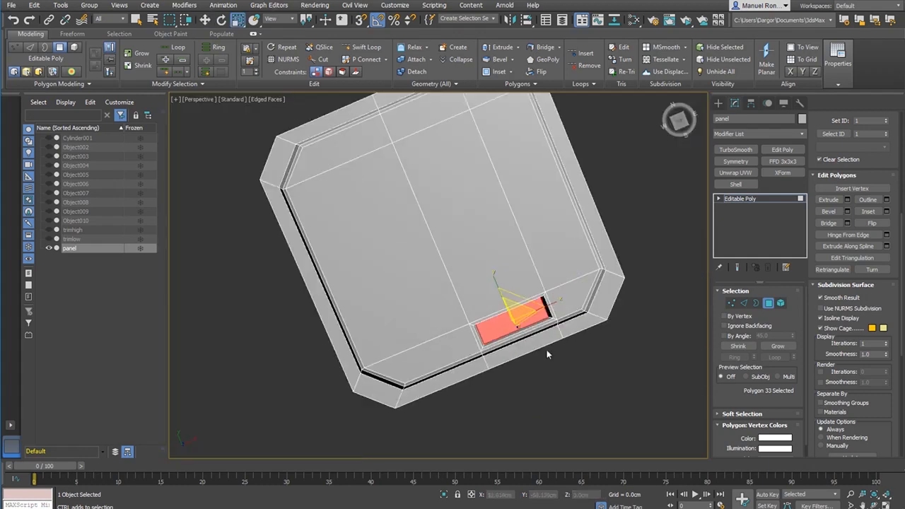
click(546, 349)
Select the rim and bevel edges at both ends of one cut corner, leaving out the edge crossing the top face
middle_drag(495, 332, 540, 310)
scroll(429, 299, up, 5)
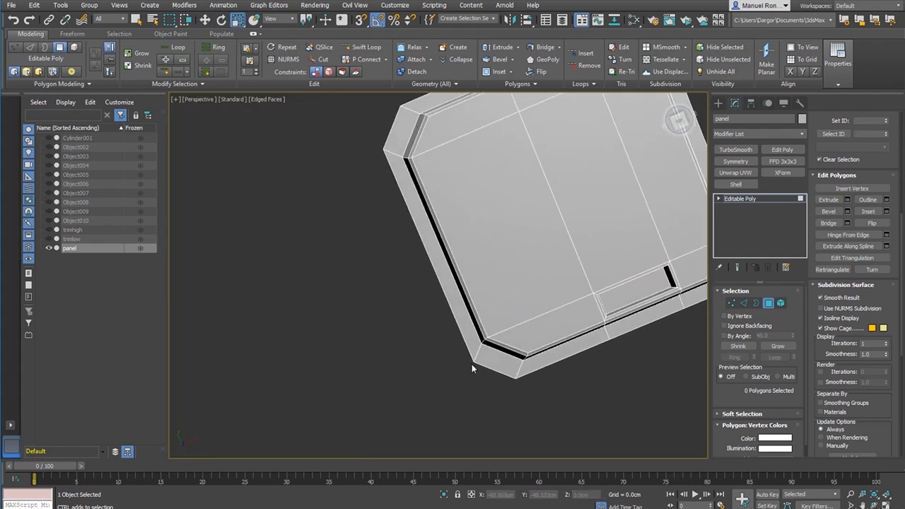
click(744, 303)
click(540, 365)
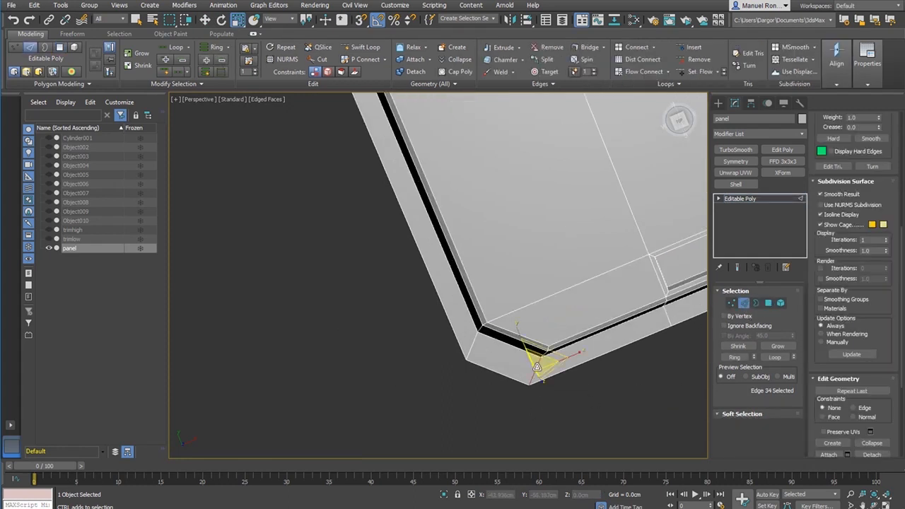
ctrl+double_click(472, 348)
alt+middle_drag(374, 318, 466, 241)
alt+click(547, 247)
scroll(582, 248, down, 5)
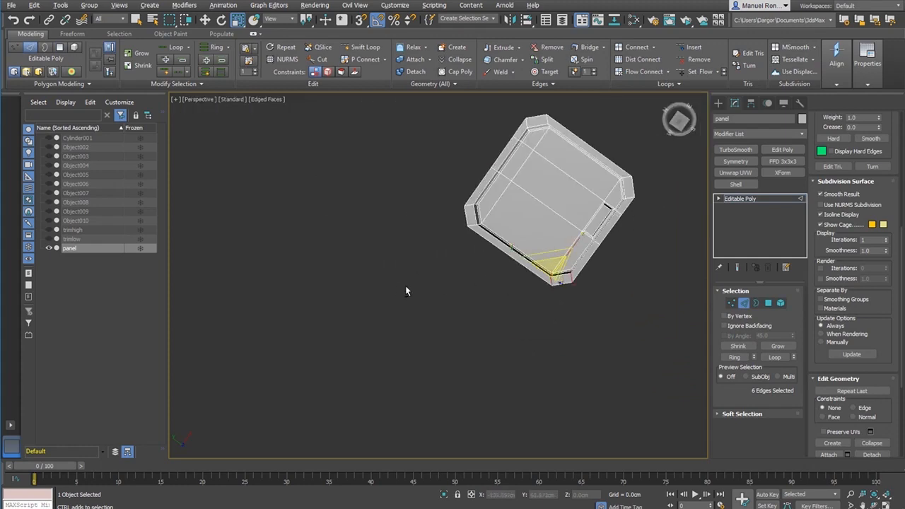
Add another cut corner's rim and bevel edges to the selection, excluding the line crossing the top face
alt+middle_drag(406, 290, 486, 375)
scroll(522, 360, up, 6)
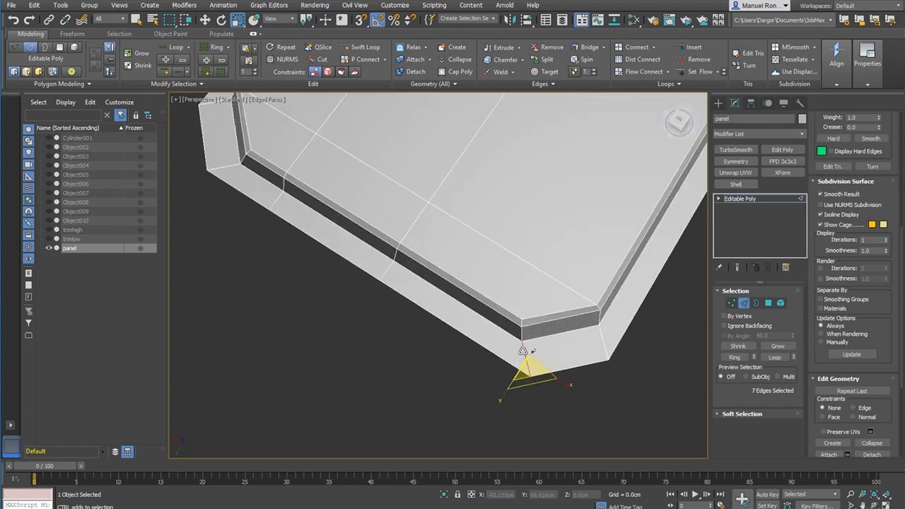
ctrl+click(524, 331)
ctrl+double_click(599, 332)
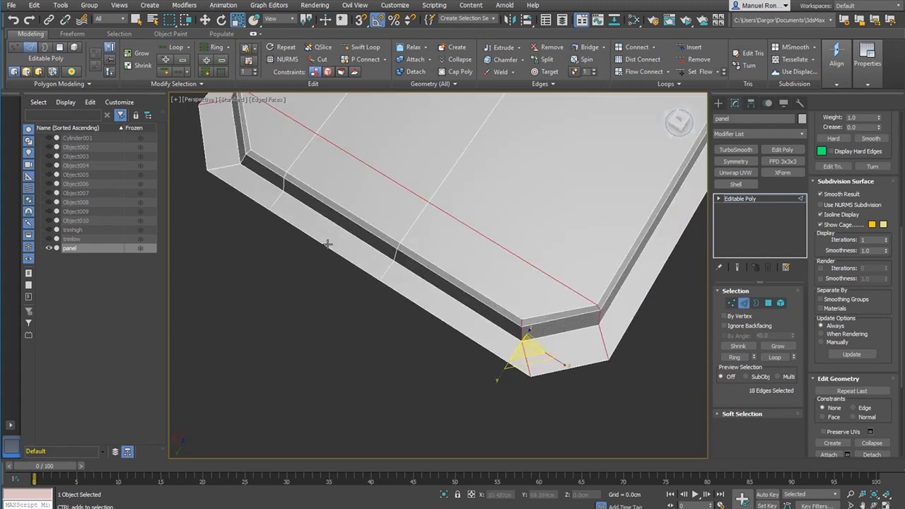
scroll(414, 275, down, 3)
middle_drag(328, 244, 583, 366)
alt+double_click(535, 270)
Add the remaining corner edges to the selection and leave out the stray edge on the top face
ctrl+double_click(549, 367)
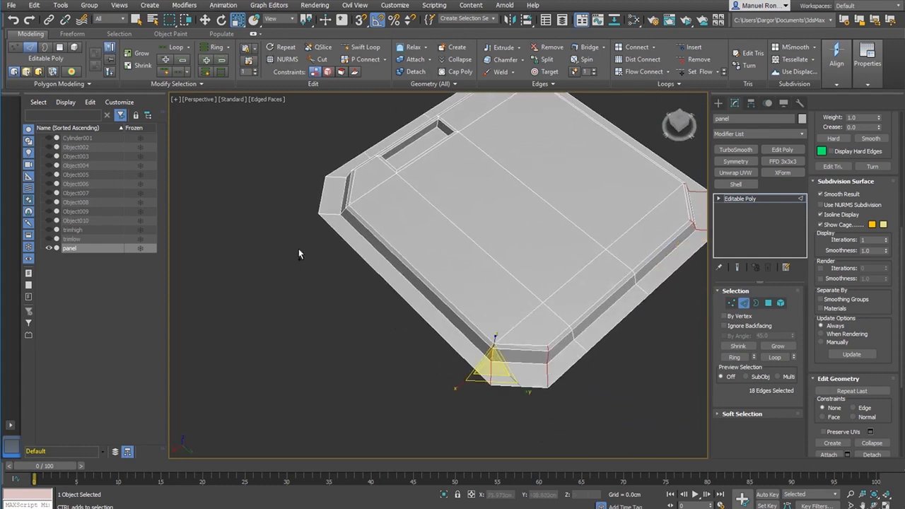
alt+middle_drag(333, 212, 371, 92)
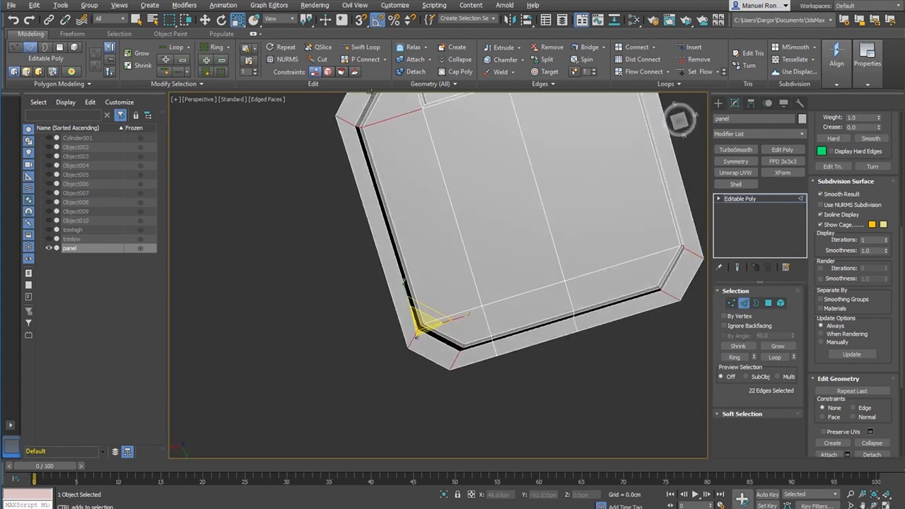
alt+middle_drag(429, 156, 547, 159)
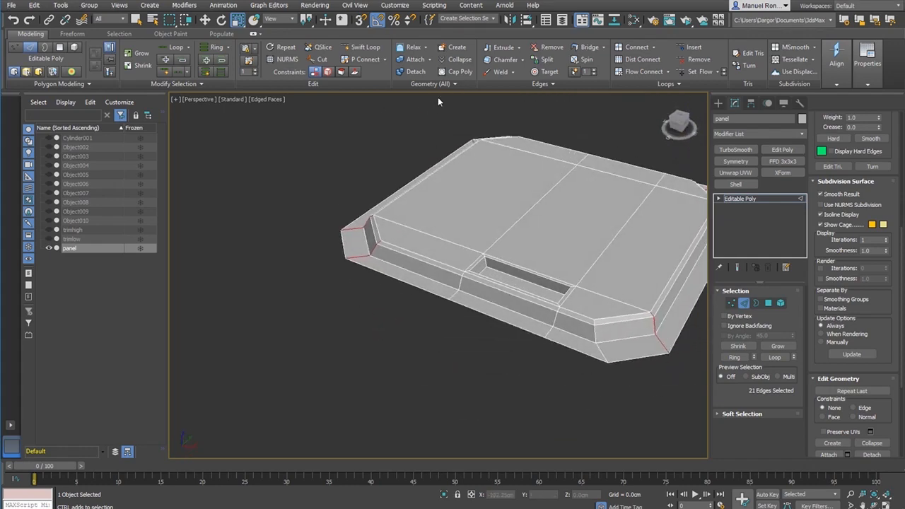
Chamfer the selected corner edges by 1.0 cm with one segment and zoom in on a corner to check the topology
click(522, 60)
click(510, 75)
alt+middle_drag(316, 305, 367, 310)
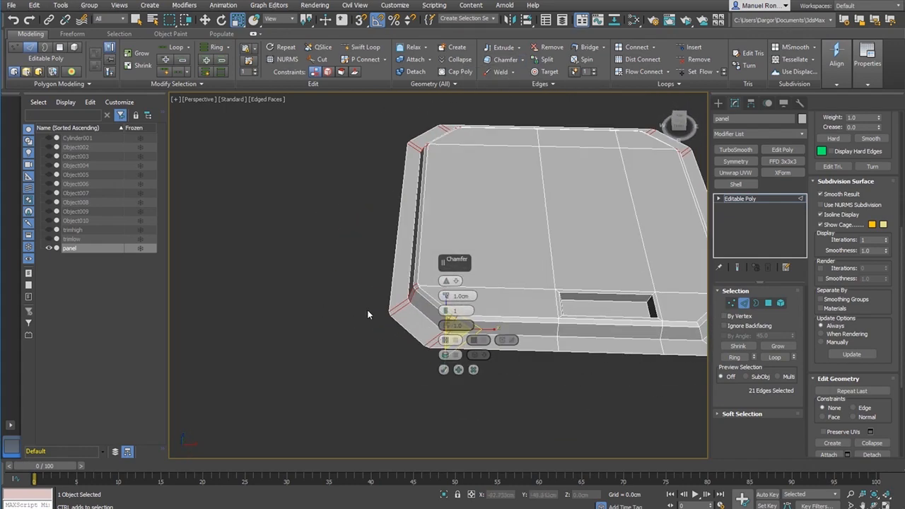
scroll(367, 310, up, 3)
click(443, 370)
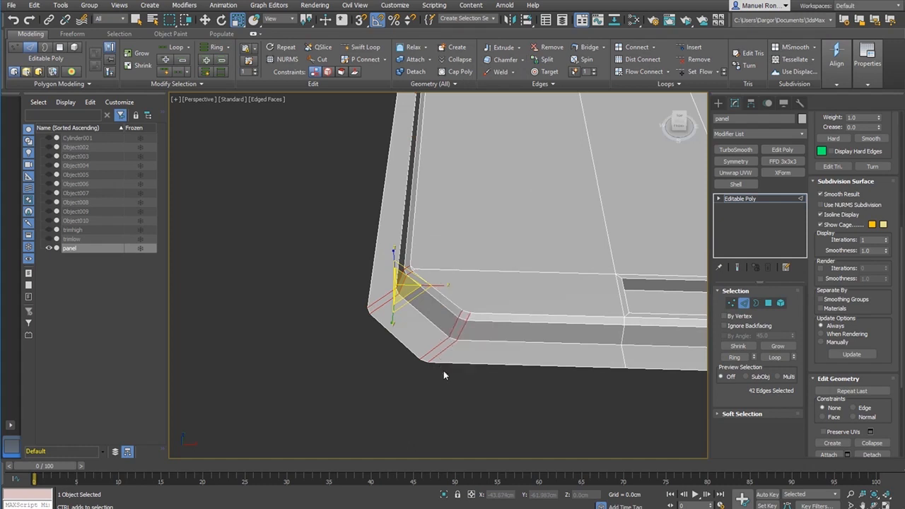
scroll(428, 269, up, 5)
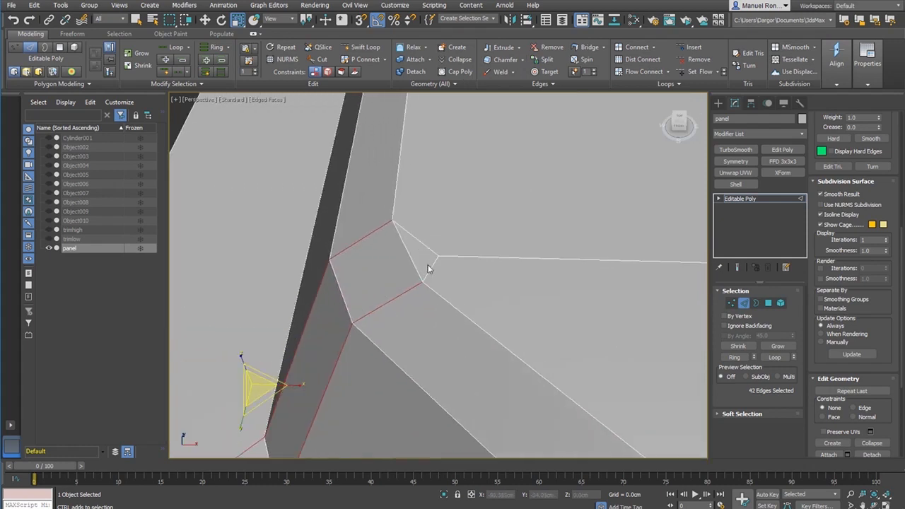
Target weld the stray top-face vertex onto the neighbouring chamfer vertex at two of the panel's cut corners
click(732, 303)
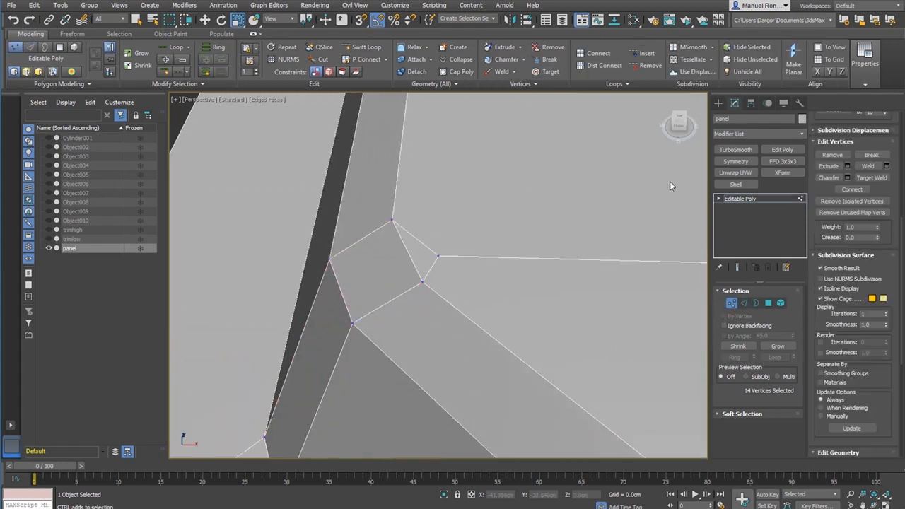
click(543, 73)
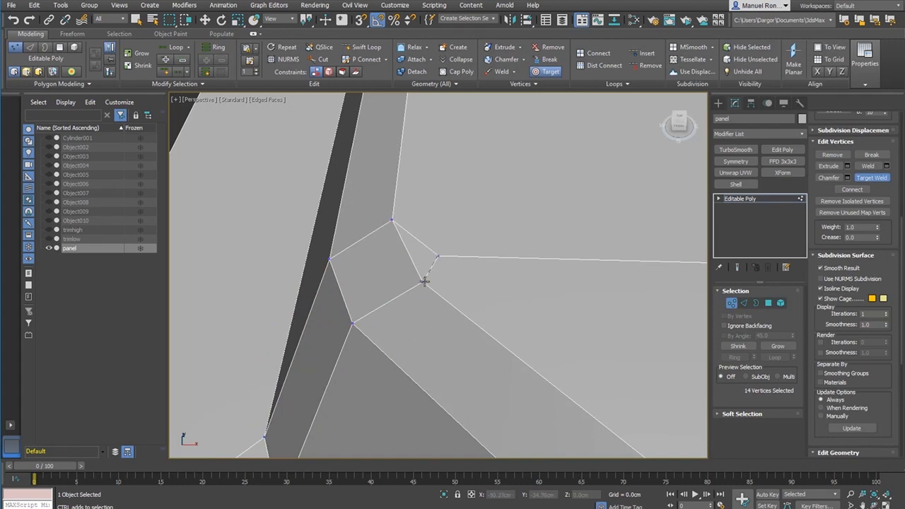
click(424, 282)
scroll(439, 283, down, 4)
middle_drag(538, 340, 453, 332)
scroll(502, 311, down, 3)
middle_drag(501, 311, 382, 325)
scroll(608, 332, up, 2)
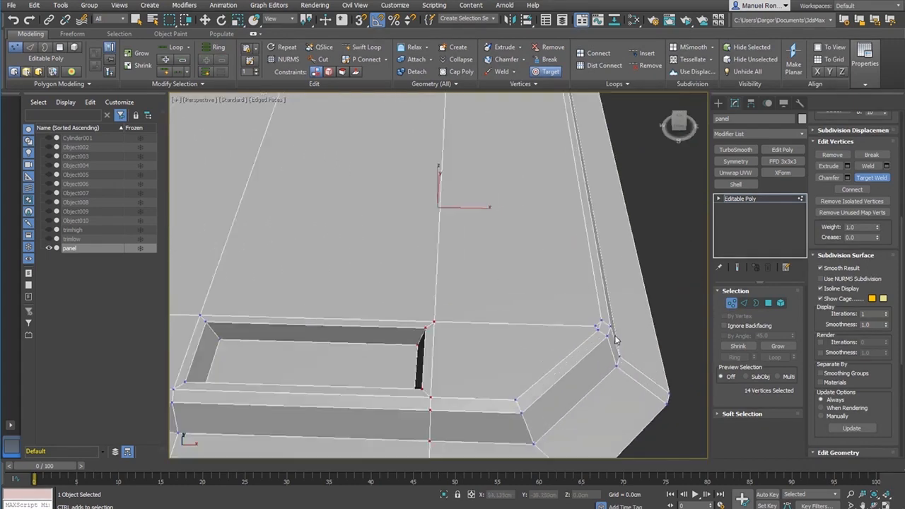
scroll(615, 340, up, 3)
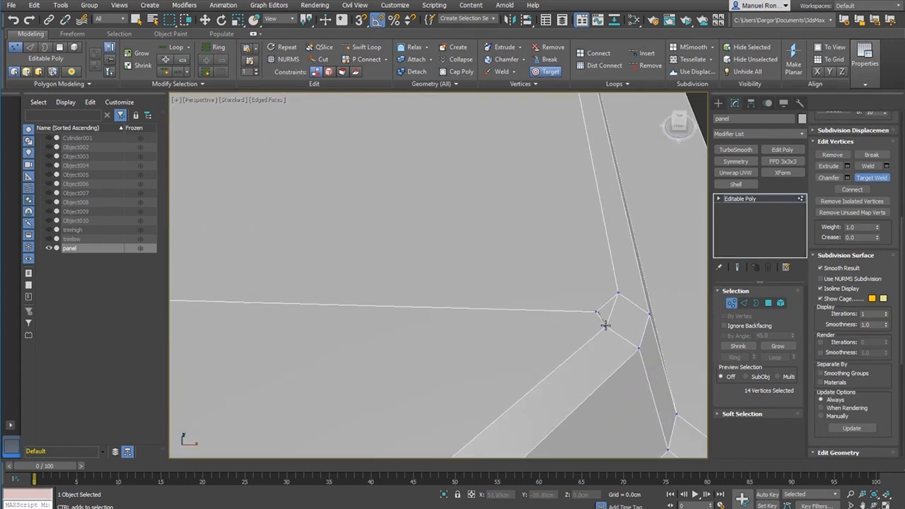
click(606, 325)
scroll(526, 239, down, 5)
right_click(515, 226)
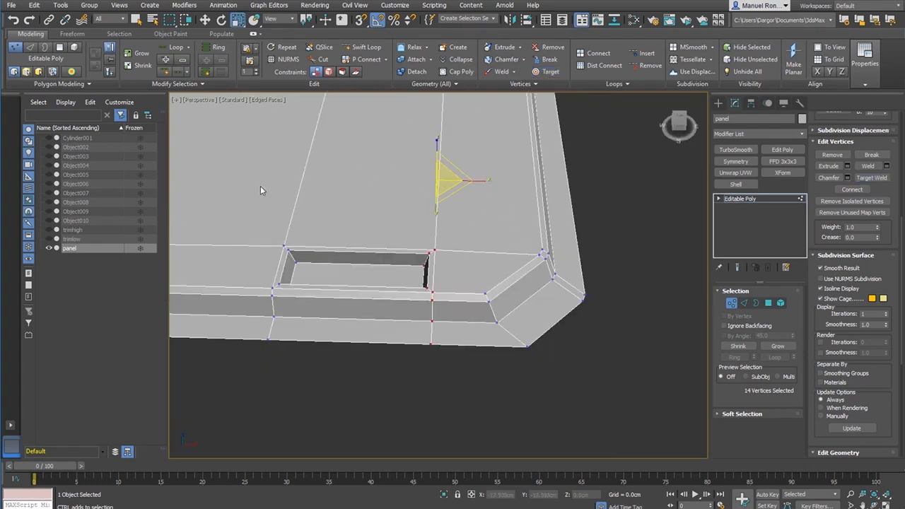
Leave vertex editing, deselect the panel and turn off Edged Faces to check its shading around the corners
alt+middle_drag(366, 244, 597, 305)
scroll(590, 277, down, 4)
scroll(596, 305, up, 3)
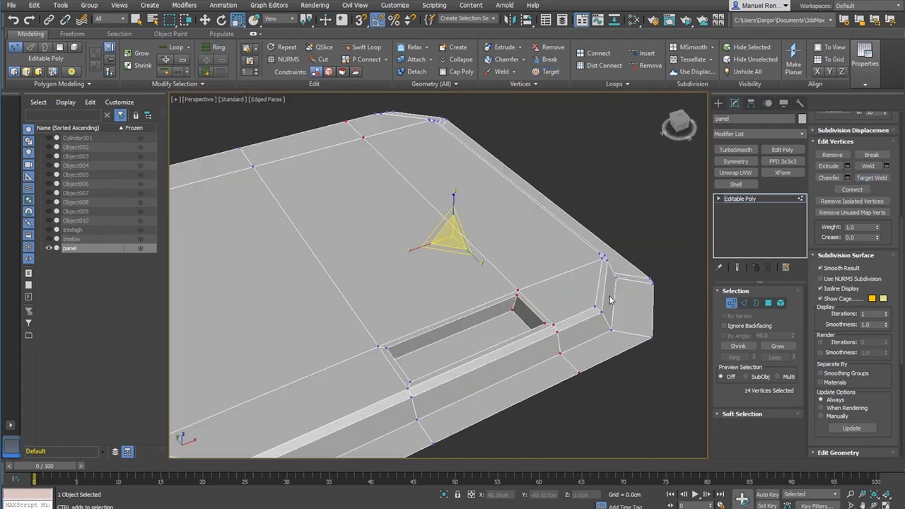
scroll(591, 258, up, 2)
scroll(495, 336, down, 8)
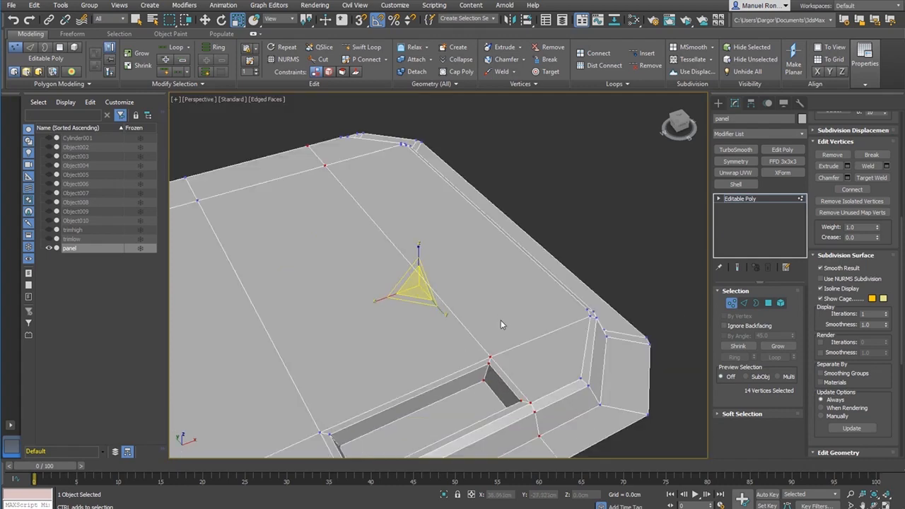
middle_drag(491, 350, 588, 255)
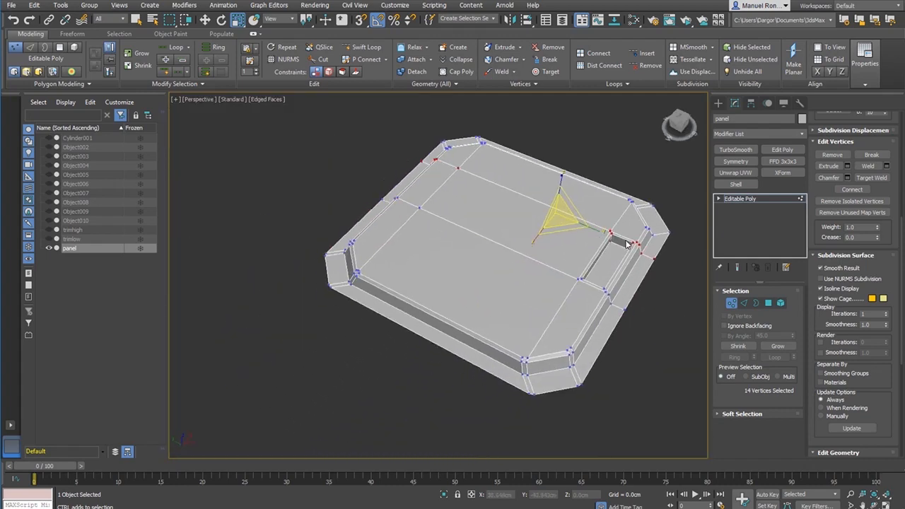
click(754, 199)
click(631, 360)
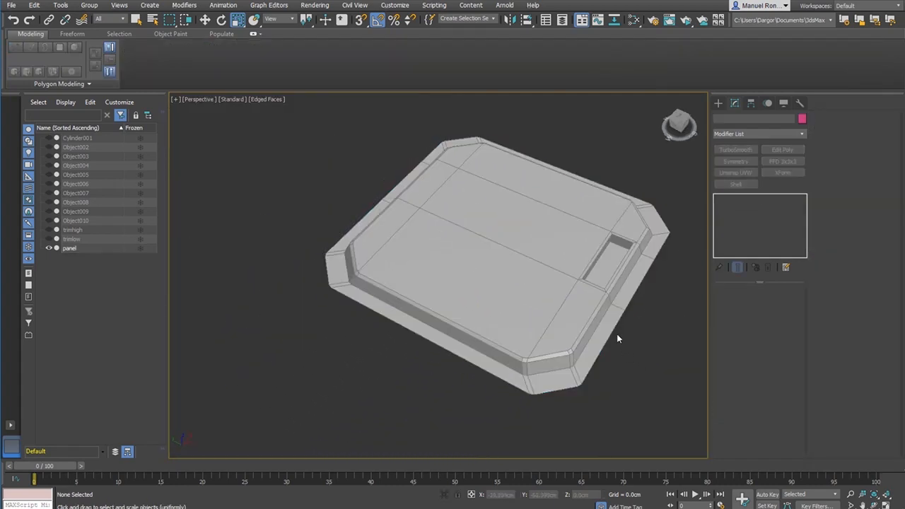
key(F4)
middle_drag(624, 347, 574, 371)
scroll(516, 372, up, 4)
Select the panel's inner side-wall polygon loop and the narrow bevel loop above it in turn to check their smoothing
click(490, 389)
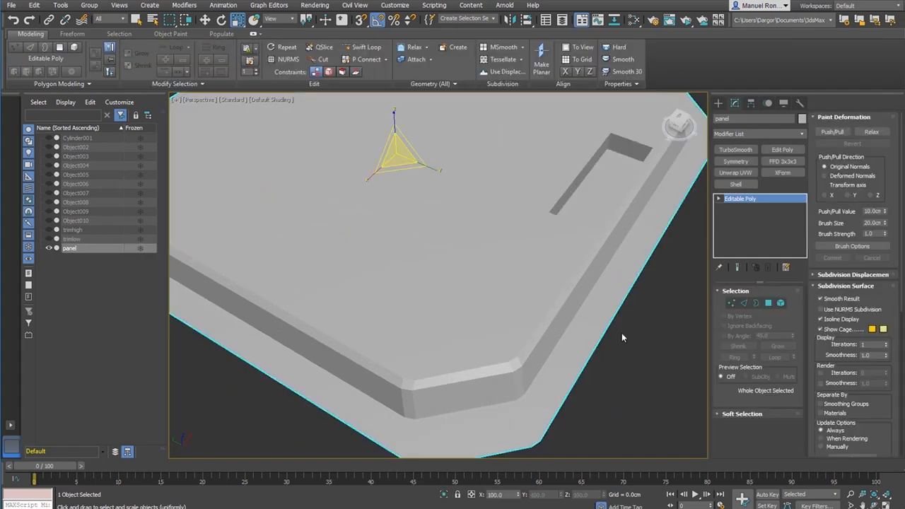
click(770, 303)
click(419, 410)
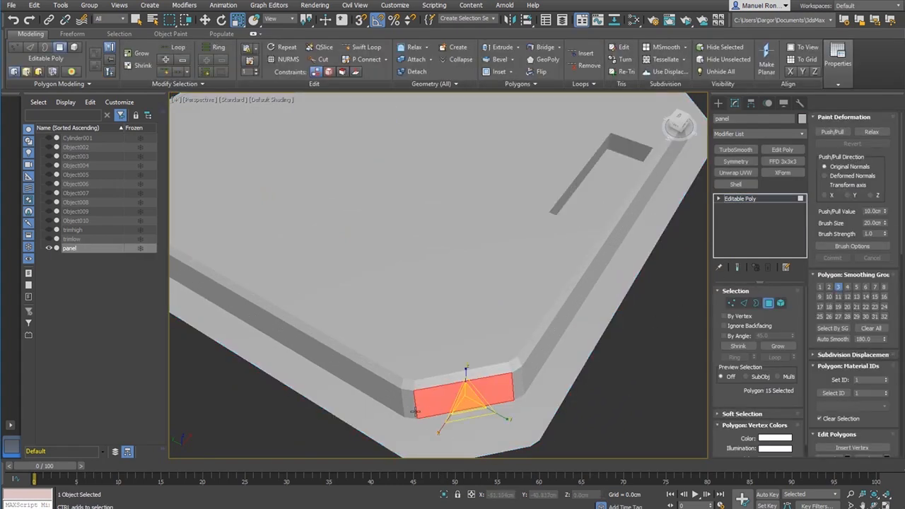
shift+click(409, 406)
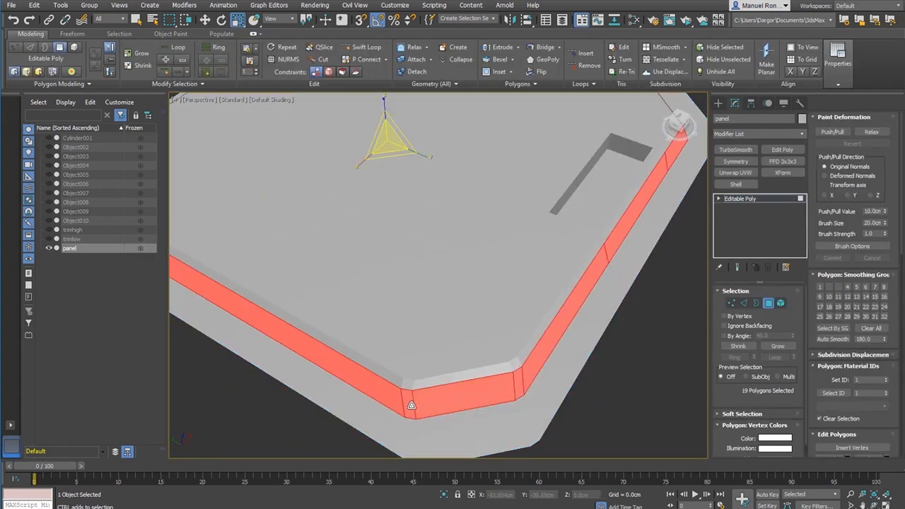
click(608, 412)
click(416, 384)
shift+click(407, 384)
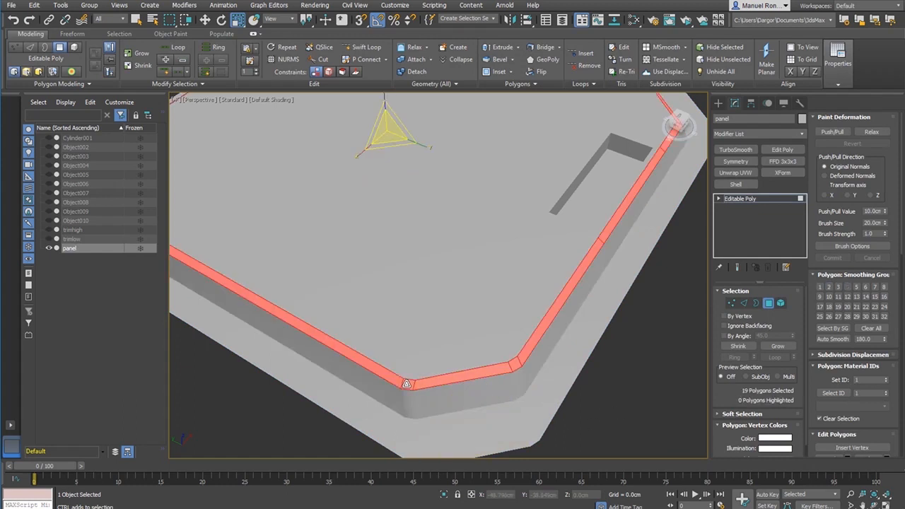
click(655, 400)
Examine the recess and the panel's overall shading from several angles, then leave polygon editing and deselect the panel
scroll(487, 327, down, 5)
alt+middle_drag(486, 328, 524, 269)
scroll(434, 328, up, 4)
scroll(529, 320, up, 5)
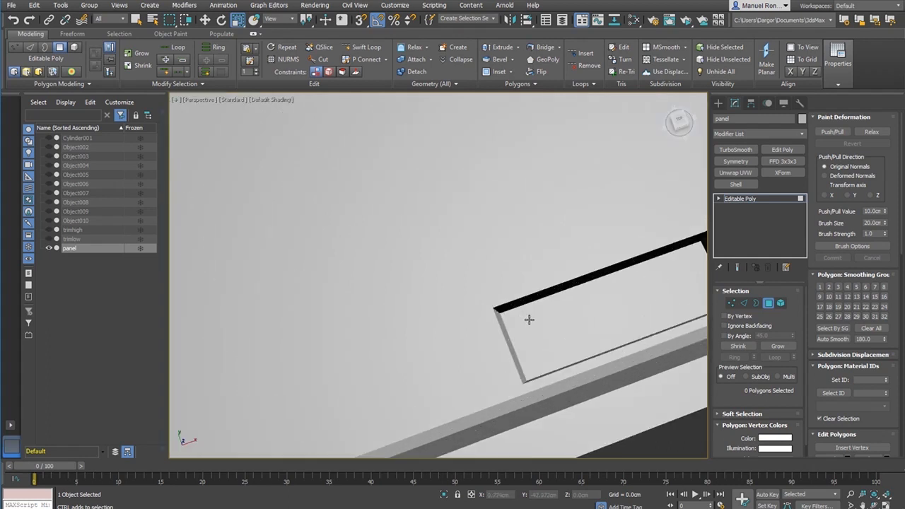
scroll(499, 320, down, 10)
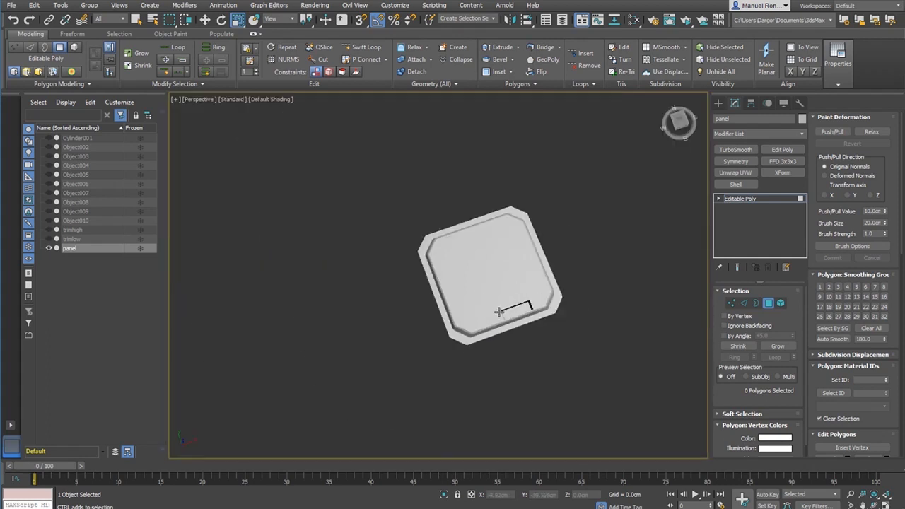
alt+middle_drag(500, 312, 432, 290)
scroll(463, 273, up, 5)
scroll(406, 377, down, 3)
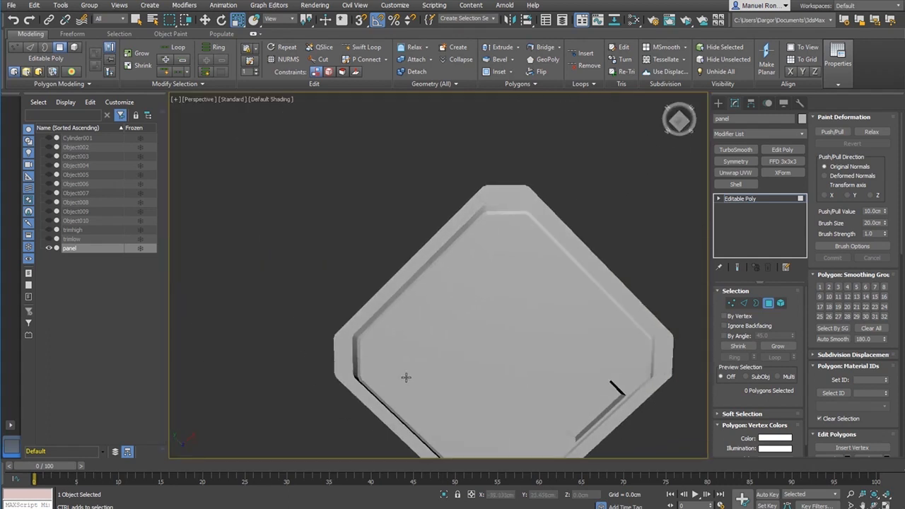
click(746, 200)
alt+middle_drag(572, 333, 644, 282)
click(694, 289)
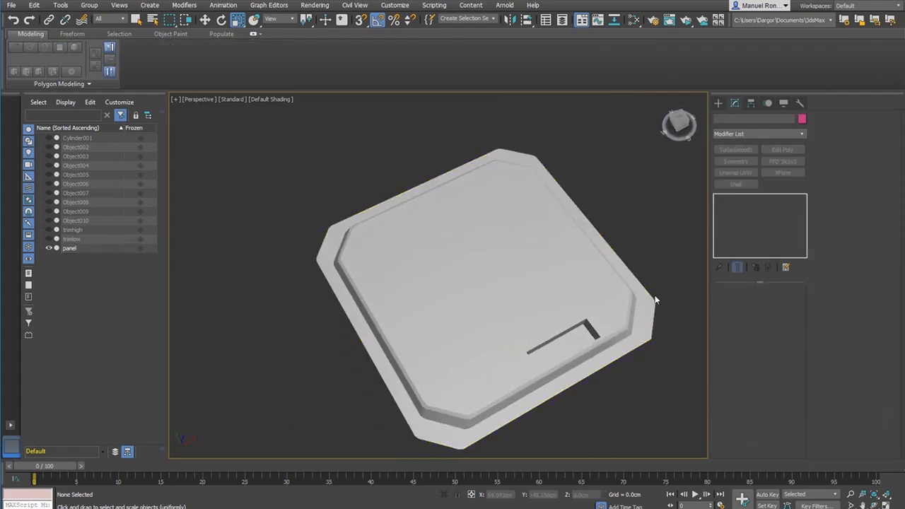
Select the panel's entire outer rim polygon loop and delete it
click(641, 327)
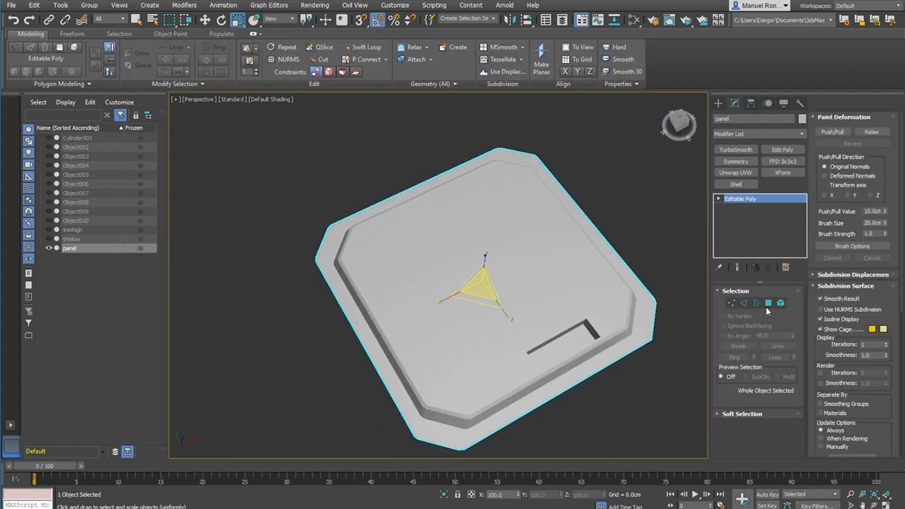
click(768, 304)
scroll(550, 395, up, 2)
click(562, 377)
shift+click(523, 399)
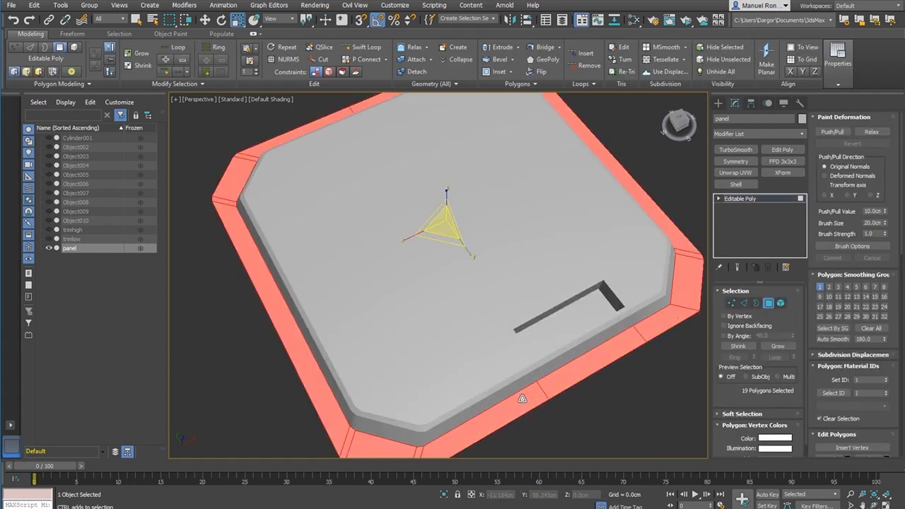
key(Delete)
middle_drag(463, 356, 529, 294)
scroll(529, 363, down, 3)
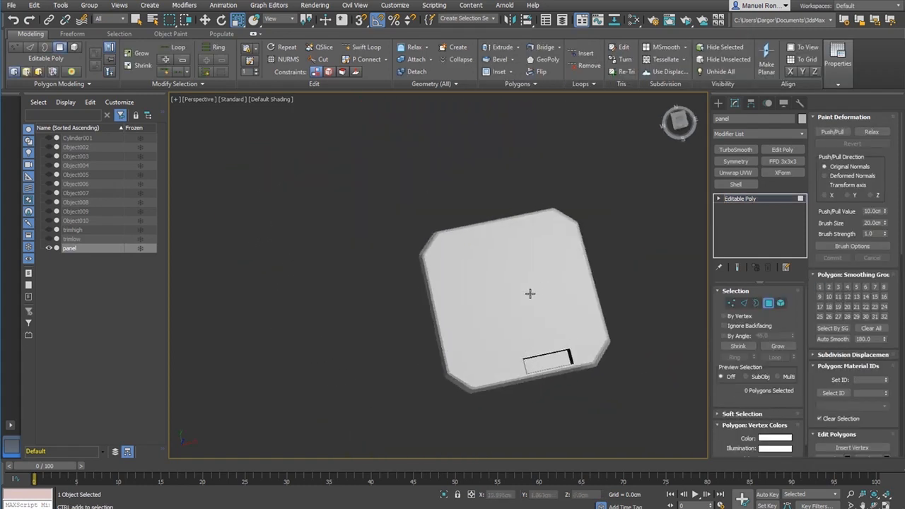
click(757, 198)
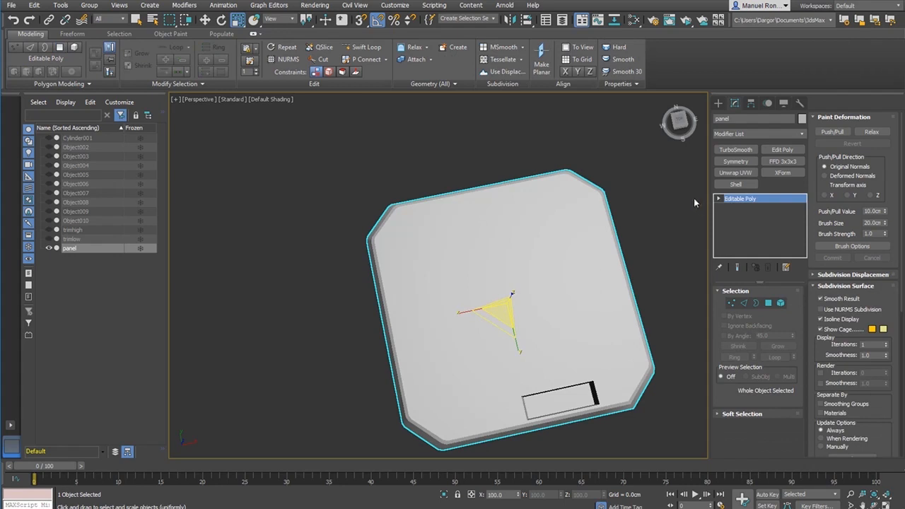
click(739, 172)
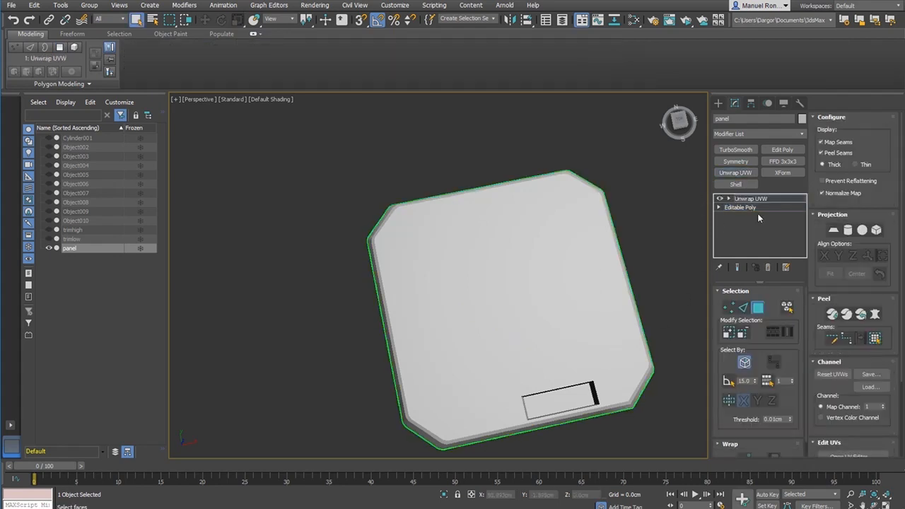
key(ctrl+z)
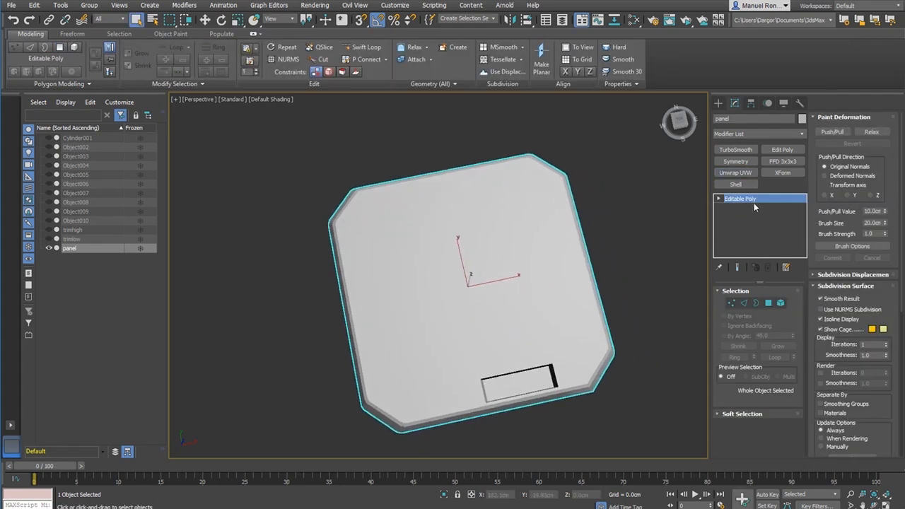
Open the Slate Material Editor and delete the physical material node beside the red-tagged material
key(m)
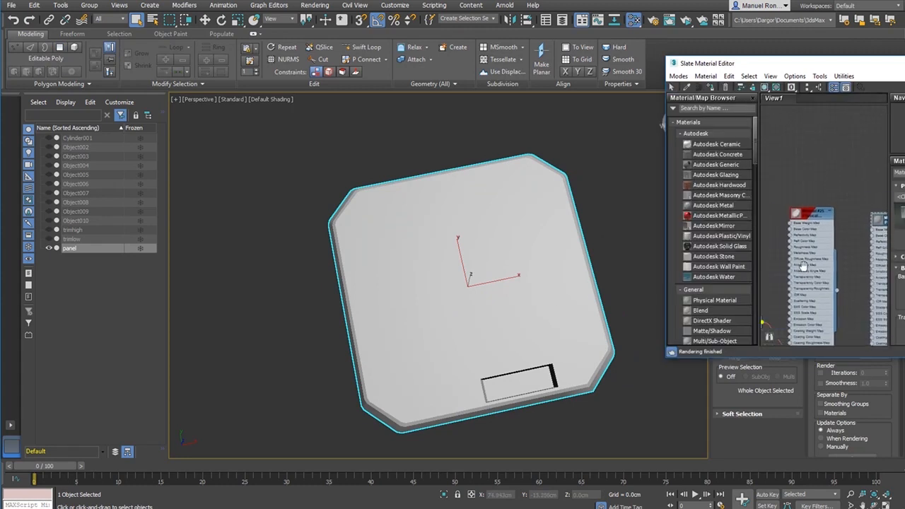
scroll(798, 219, down, 2)
middle_drag(858, 266, 813, 270)
scroll(813, 240, up, 2)
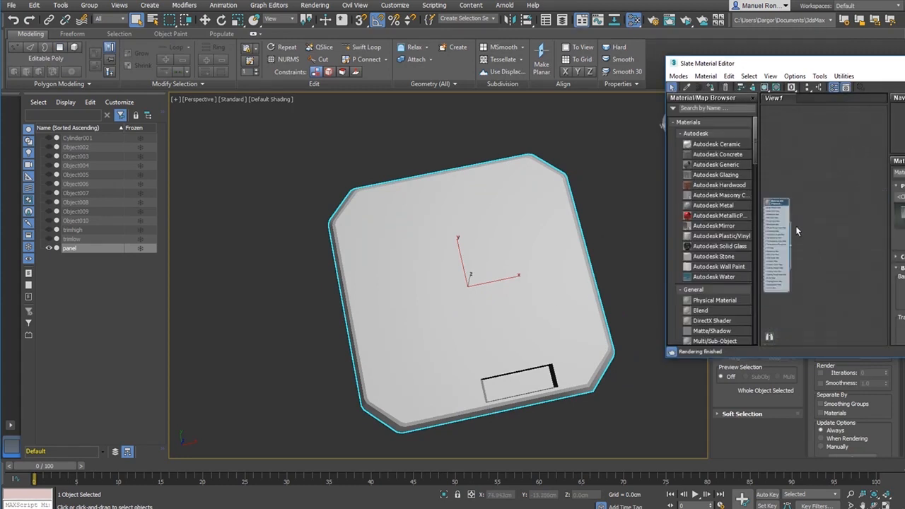
middle_drag(808, 237, 884, 249)
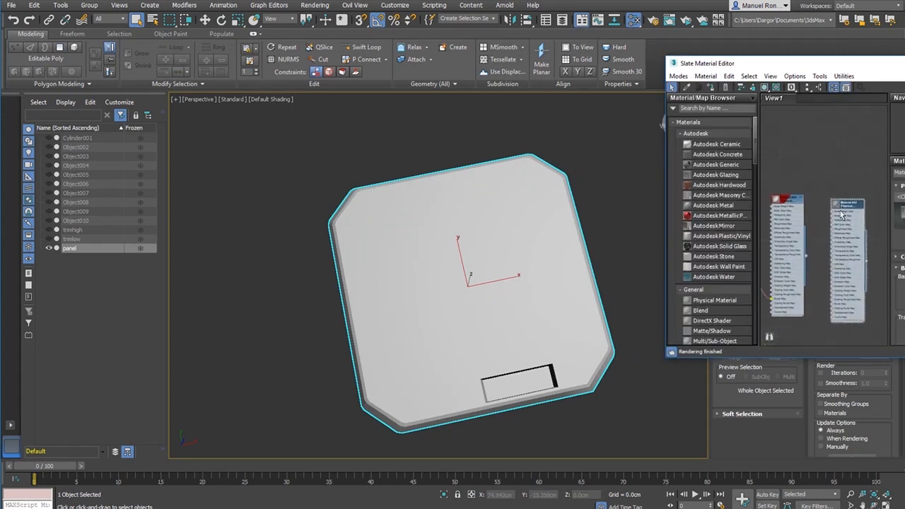
key(Delete)
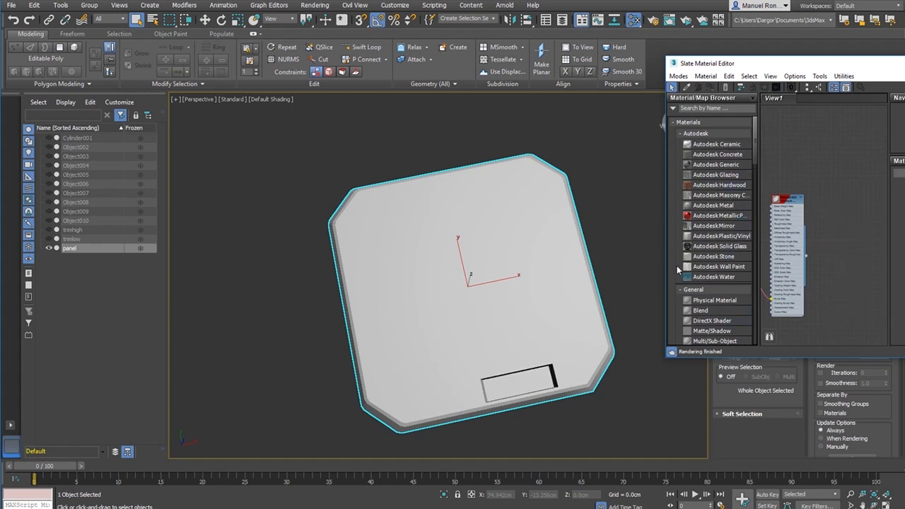
Widen the Slate Material Editor and its material browser, and add a new Physical Material node to the view
drag(665, 254, 522, 256)
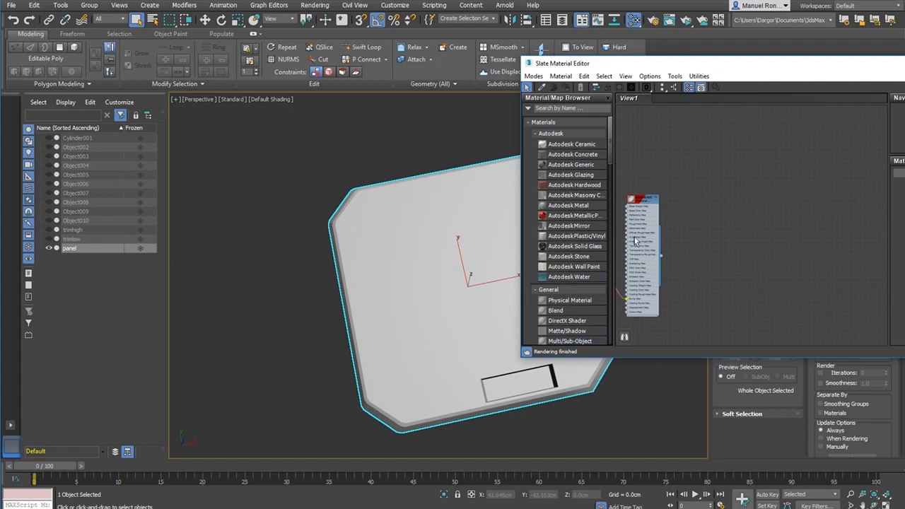
mouse_move(609, 155)
mouse_down()
mouse_move(608, 190)
mouse_move(607, 169)
mouse_up()
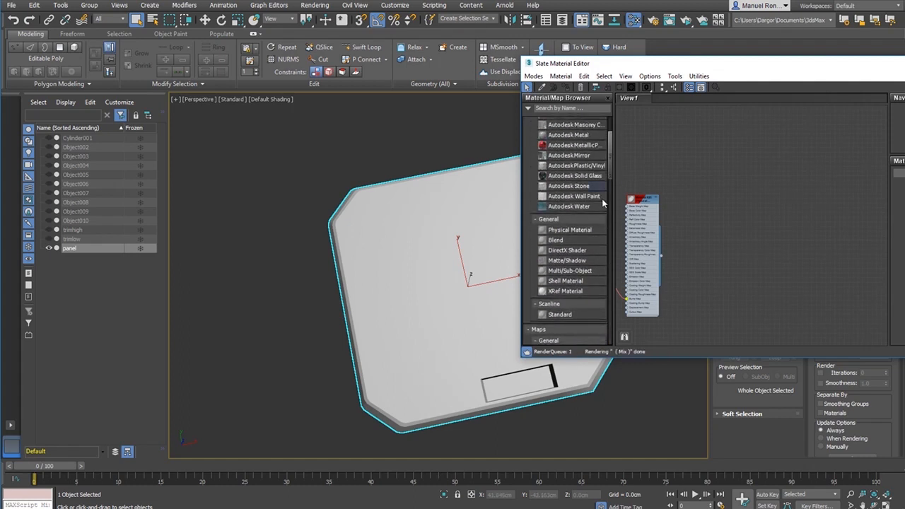
drag(612, 279, 627, 278)
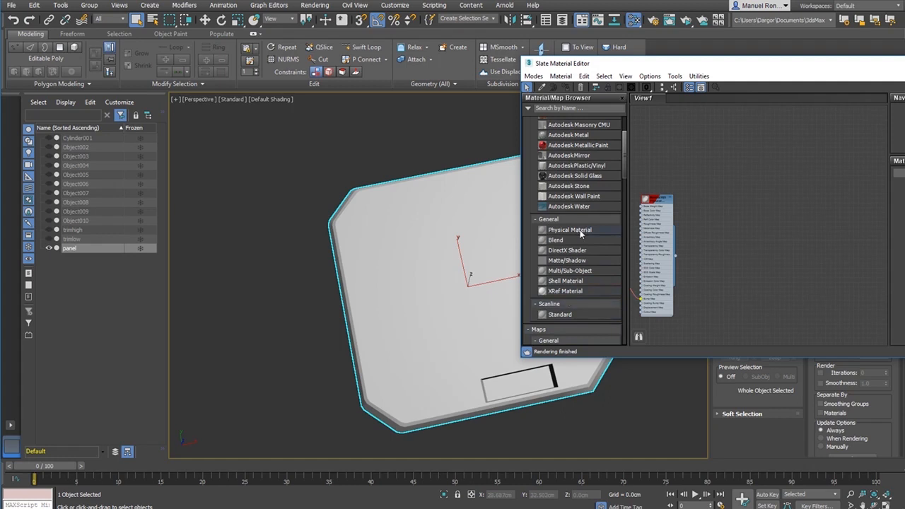
drag(580, 234, 811, 206)
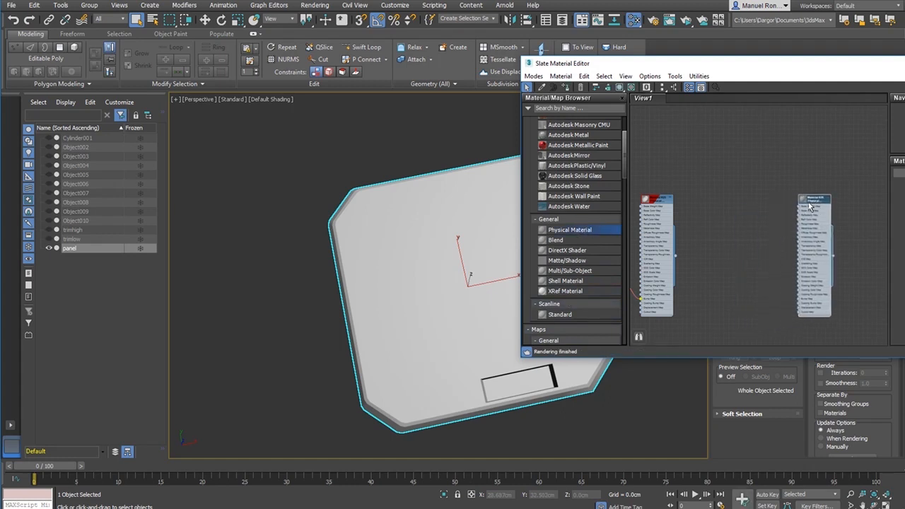
Connect a new Normal Bump map to the Bump Map input of the new physical material and place its node beside it
scroll(811, 207, up, 5)
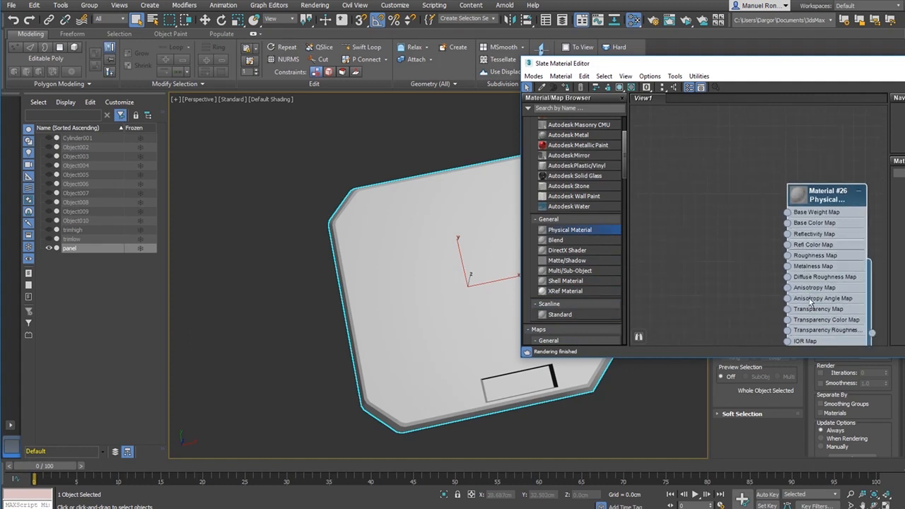
middle_drag(812, 303, 805, 157)
scroll(755, 285, up, 2)
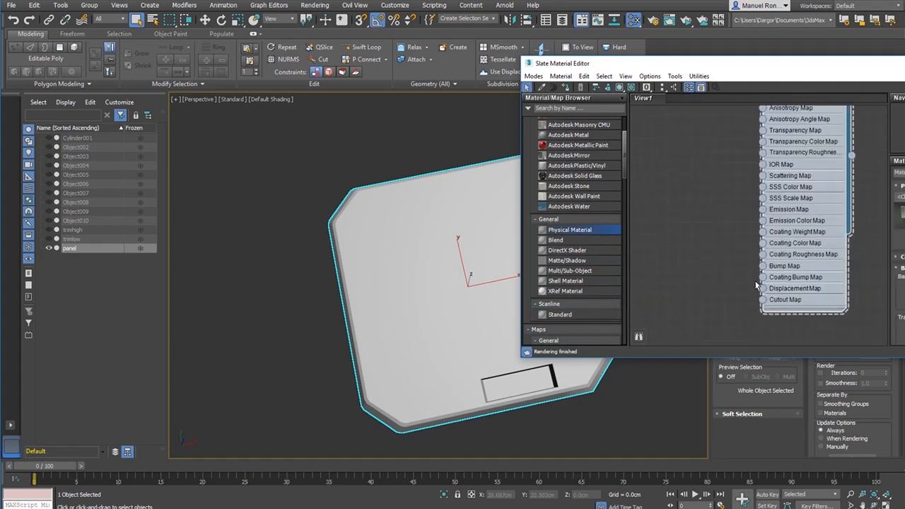
drag(766, 267, 729, 229)
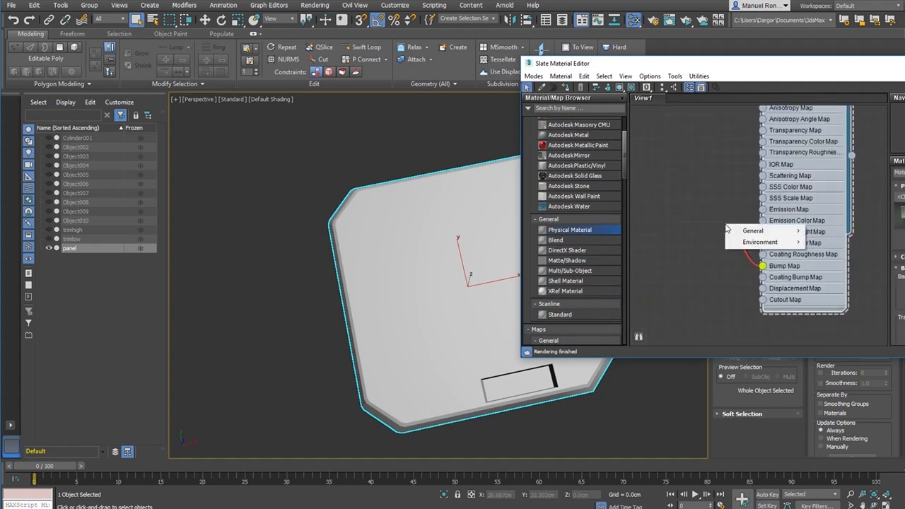
mouse_move(745, 235)
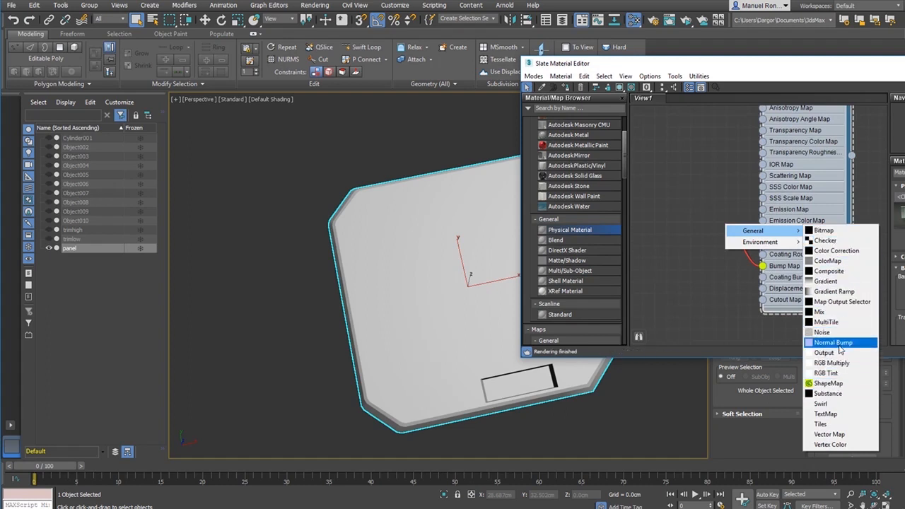
click(829, 343)
drag(713, 249, 665, 225)
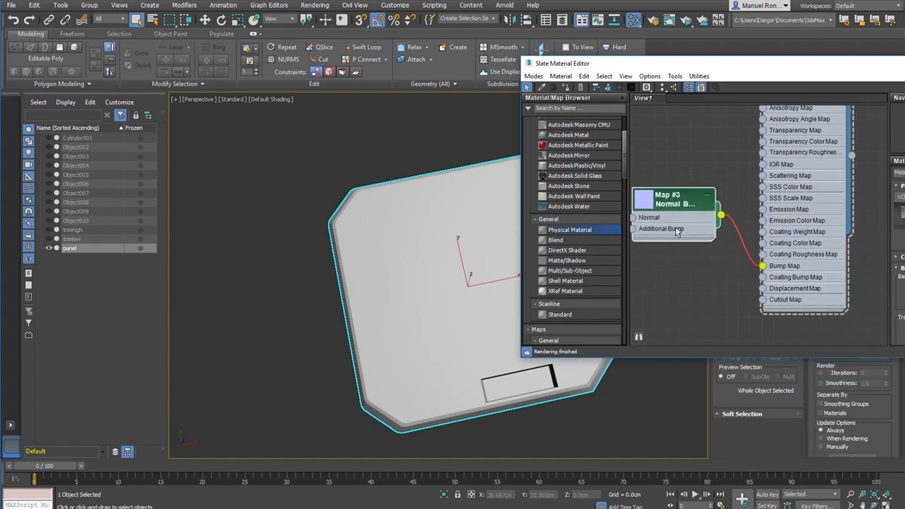
Feed a Bitmap map into the Normal input of the Normal Bump node and arrange it alongside
middle_drag(678, 232, 769, 274)
drag(744, 267, 693, 211)
mouse_move(750, 216)
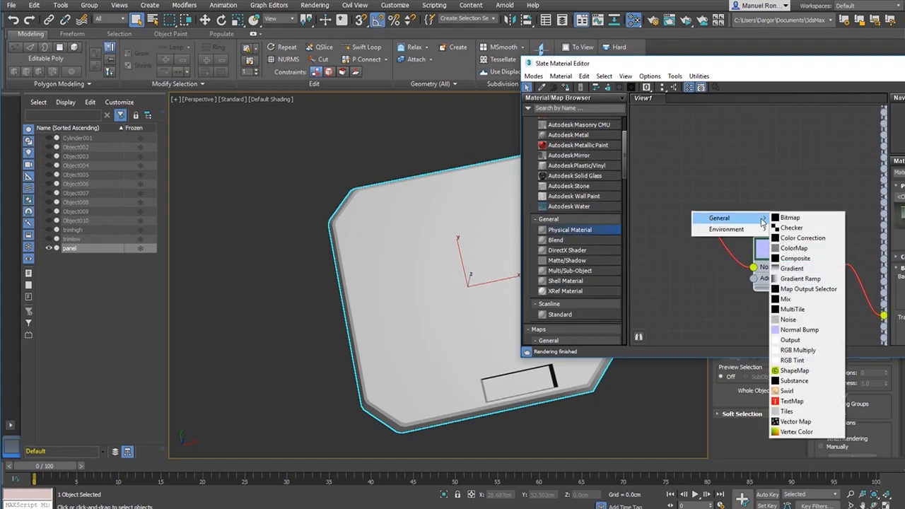
click(792, 216)
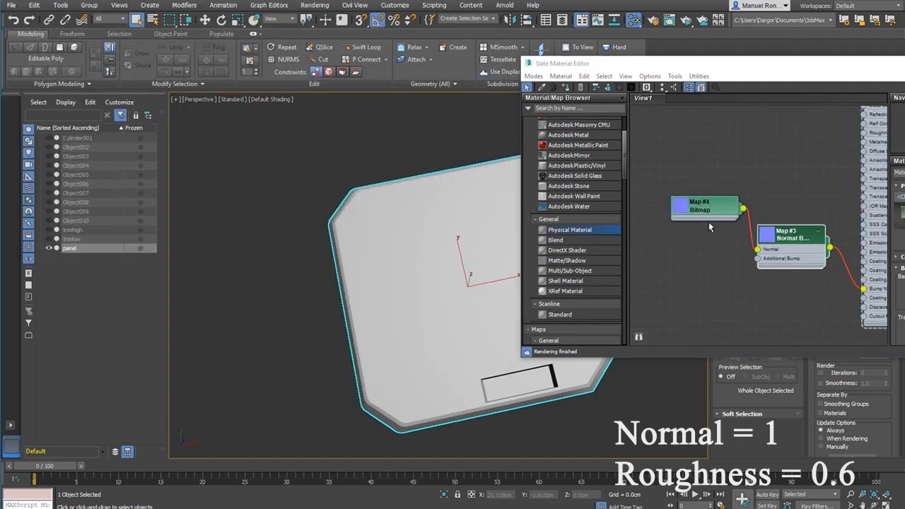
drag(709, 222, 699, 232)
scroll(898, 262, down, 5)
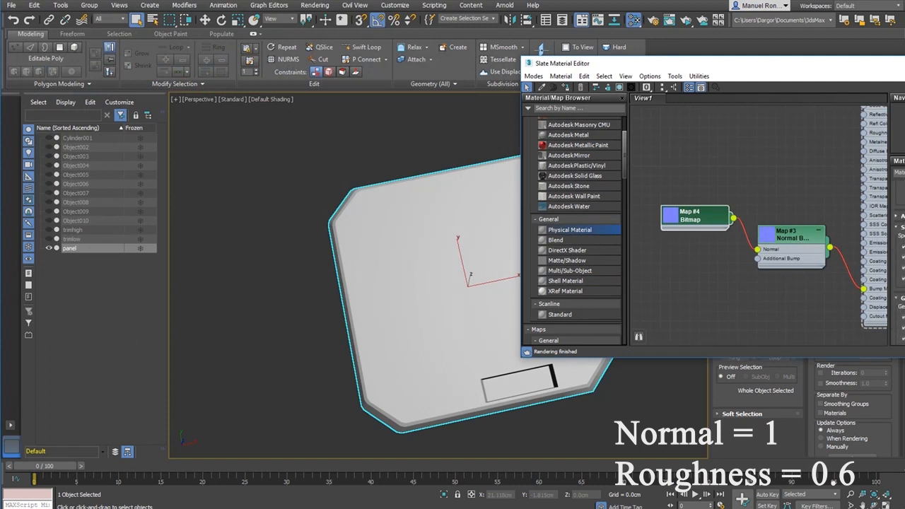
scroll(686, 252, up, 1)
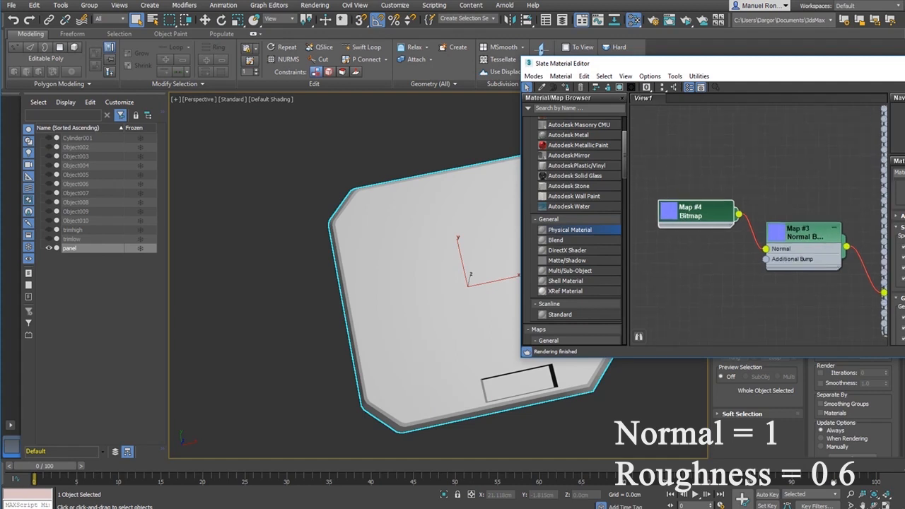
Lighten the physical material's base color to a grey of about 0.859 and assign the material to the panel
middle_drag(810, 224, 725, 267)
scroll(375, 297, down, 4)
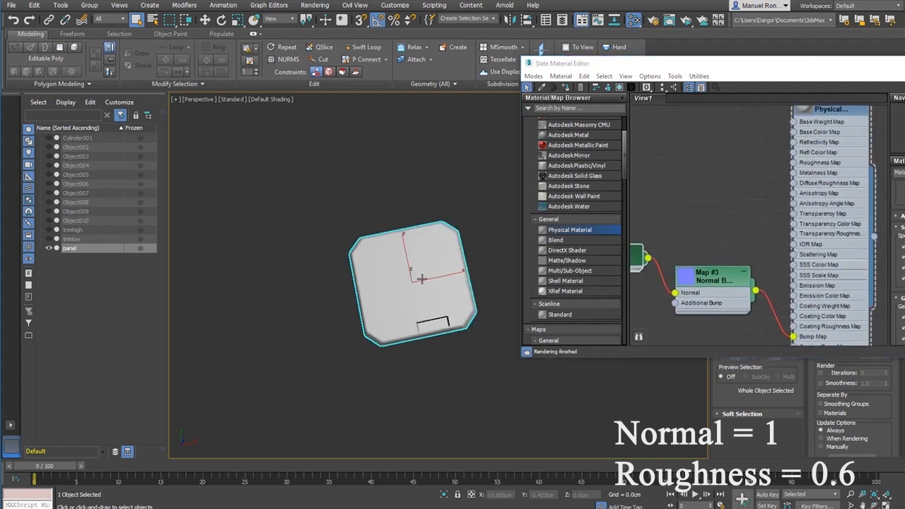
scroll(830, 190, down, 1)
middle_drag(830, 190, 799, 255)
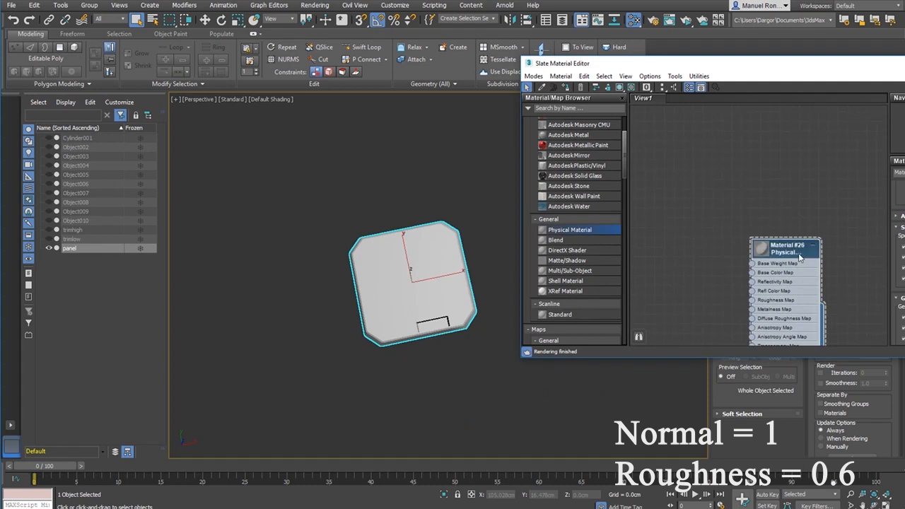
scroll(471, 329, up, 2)
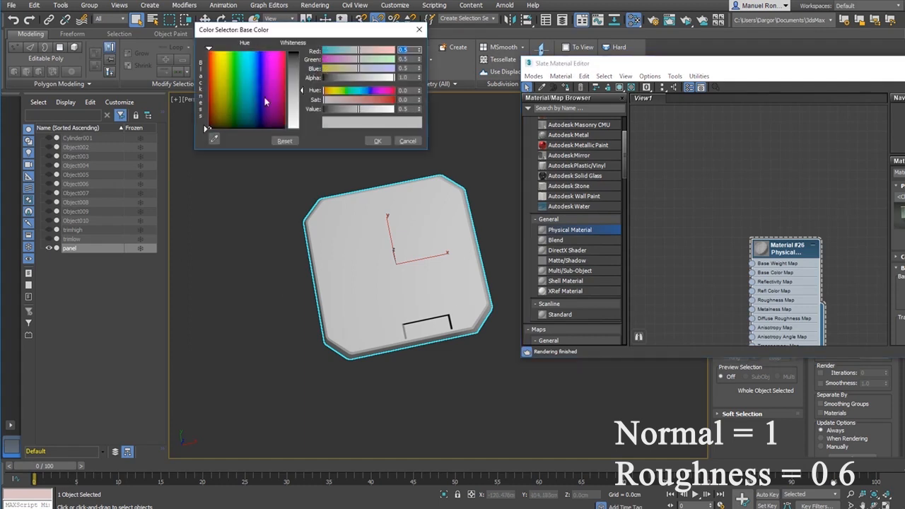
drag(295, 93, 297, 118)
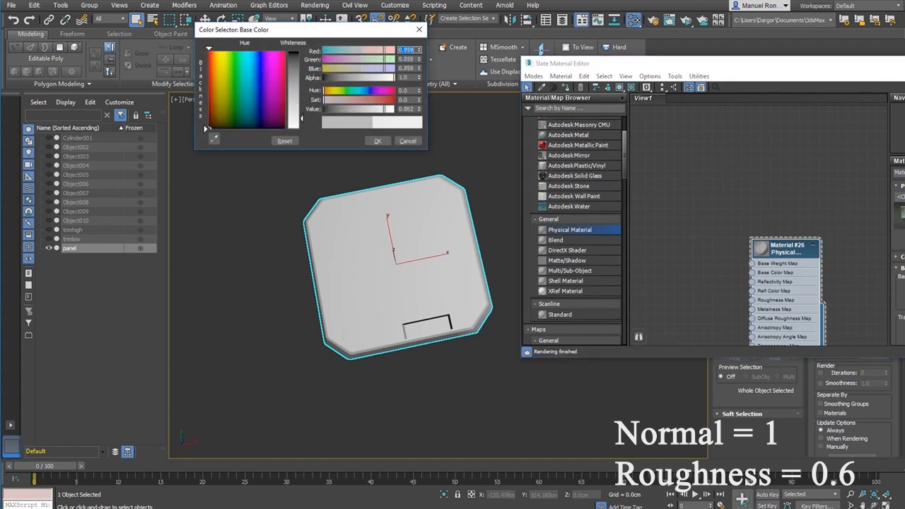
click(378, 139)
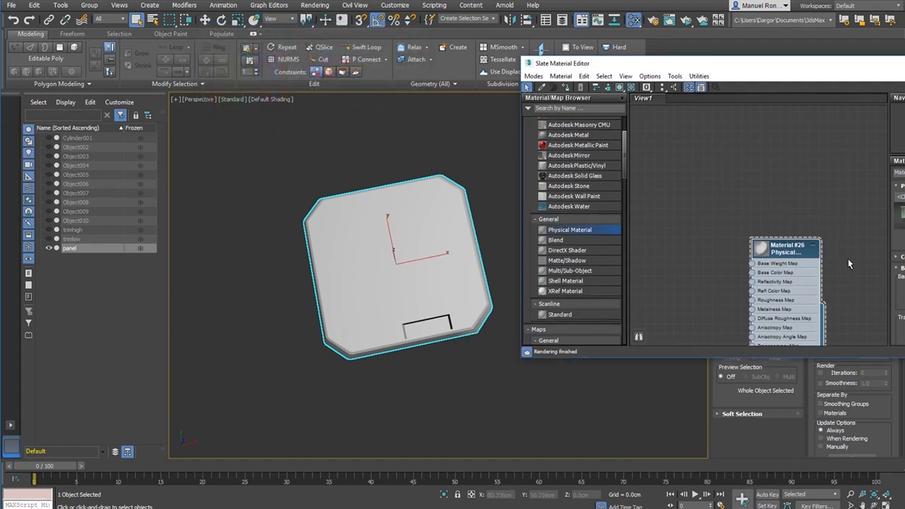
click(568, 87)
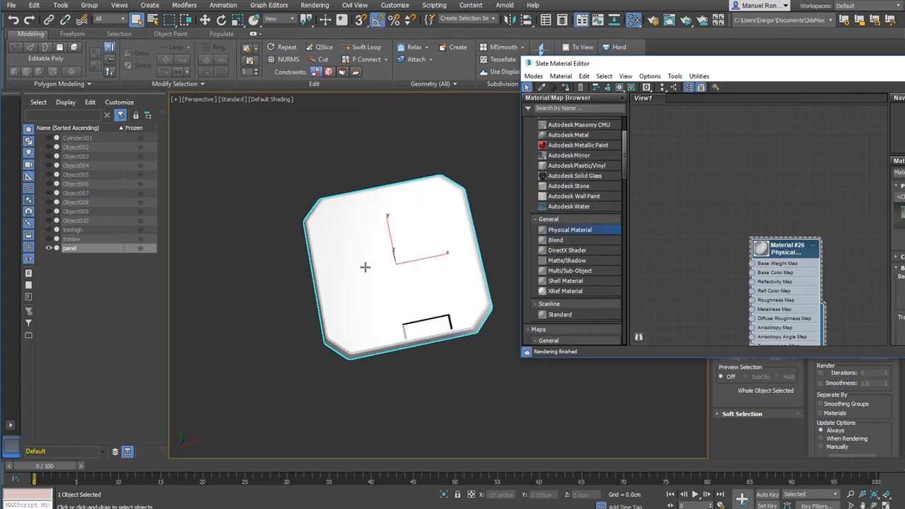
alt+middle_drag(365, 267, 451, 242)
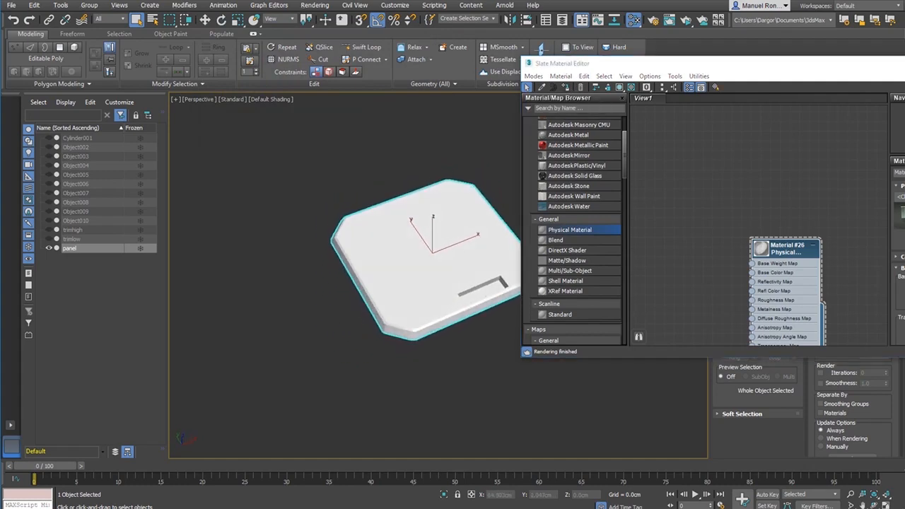
Close the Slate Material Editor, set the panel's object color to black and deselect the panel
key(m)
click(803, 119)
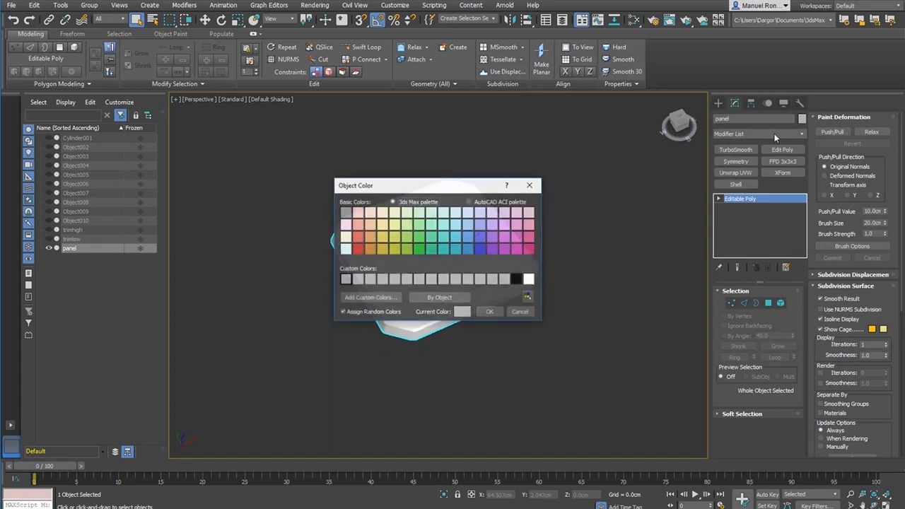
click(517, 278)
click(489, 312)
click(509, 335)
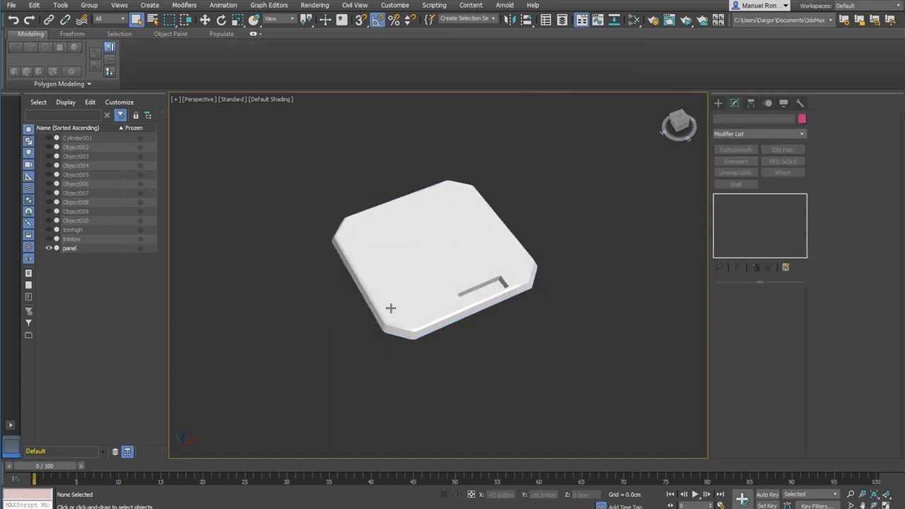
Turn on edged faces in the perspective view and frame the panel closely
middle_drag(392, 309, 413, 356)
key(F4)
scroll(417, 356, up, 4)
middle_drag(565, 273, 496, 294)
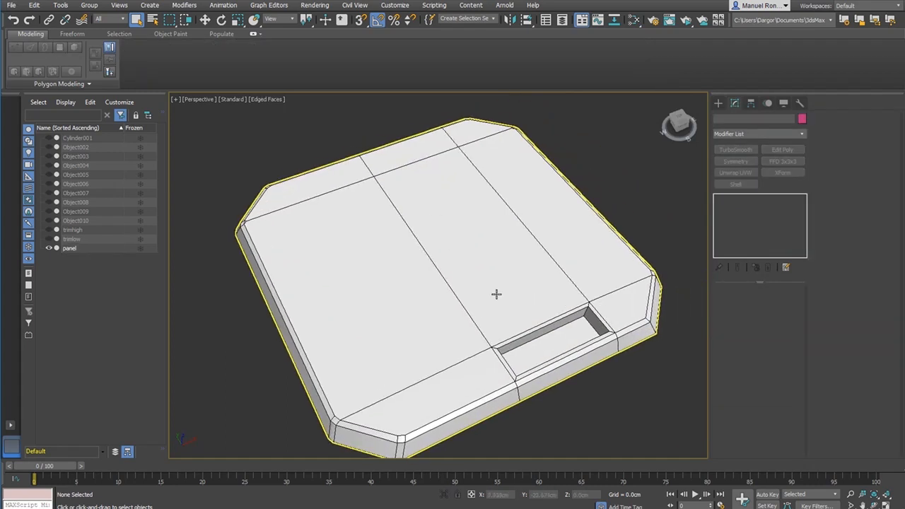
Add an Unwrap UVW modifier to the panel and open its UV editor
click(474, 246)
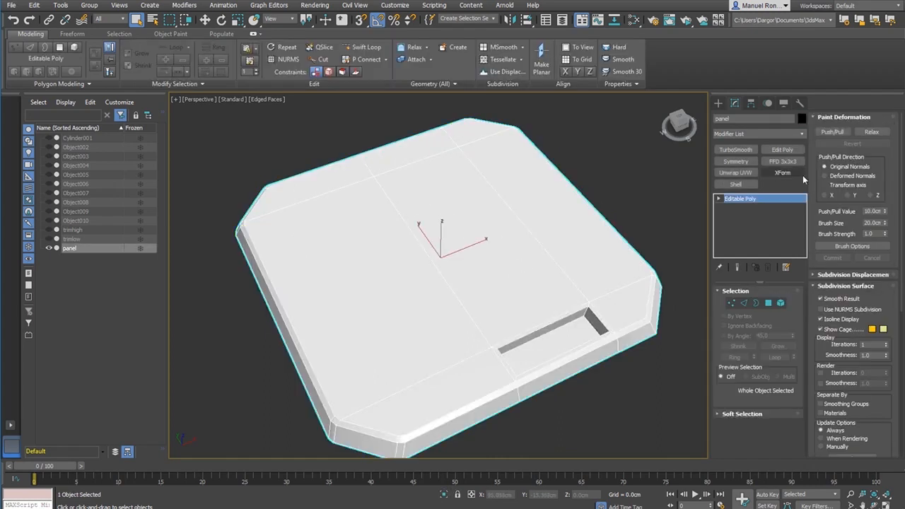
click(736, 173)
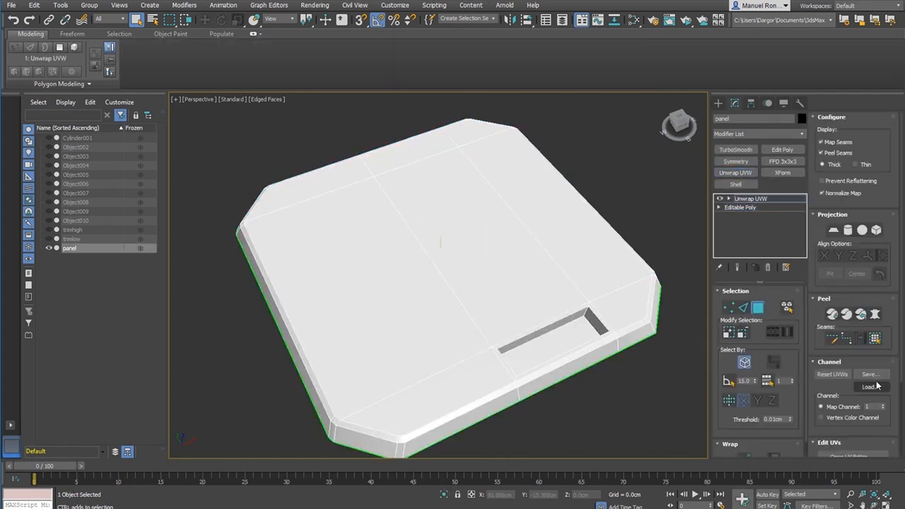
scroll(861, 447, down, 2)
click(852, 398)
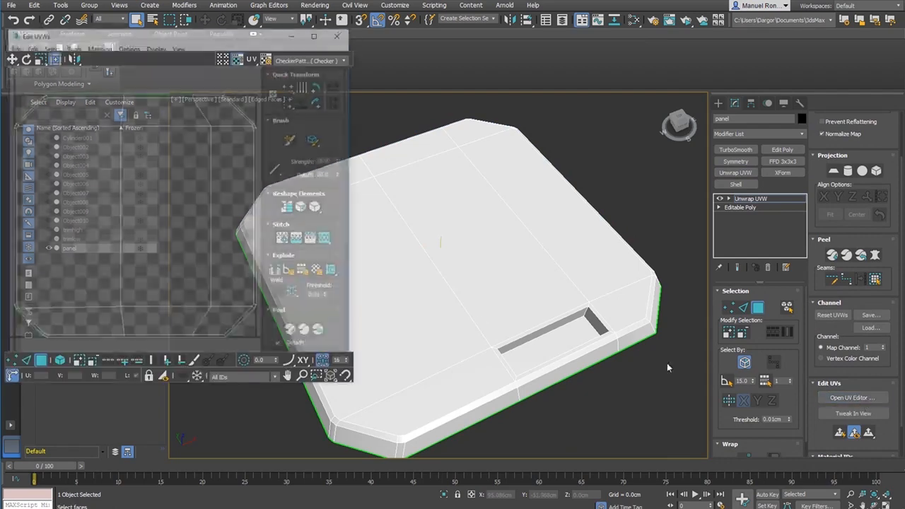
Select all of the panel's UV faces and move them up and to the side, outside the texture tile
scroll(164, 226, down, 3)
drag(66, 144, 216, 290)
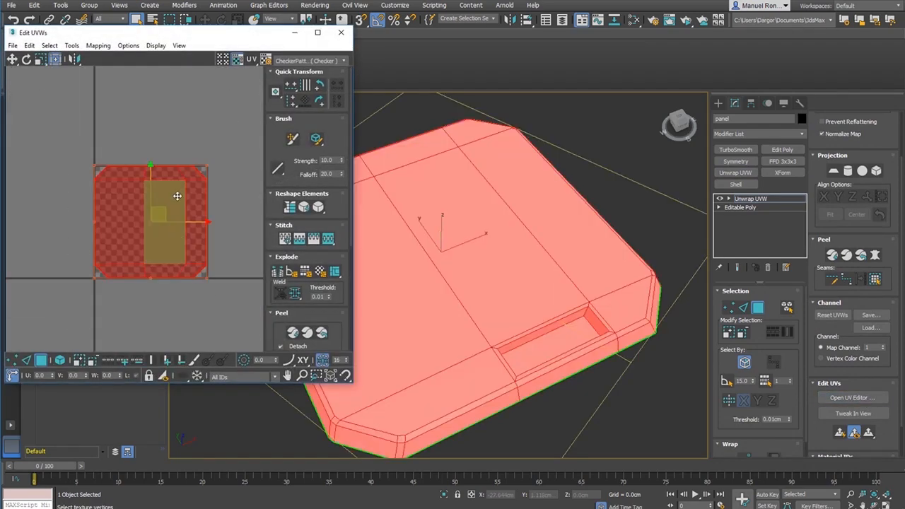
drag(177, 196, 228, 48)
Show Map #3 (Normal Bump) as the UV editor background and move the editor window clear of the viewport
click(312, 61)
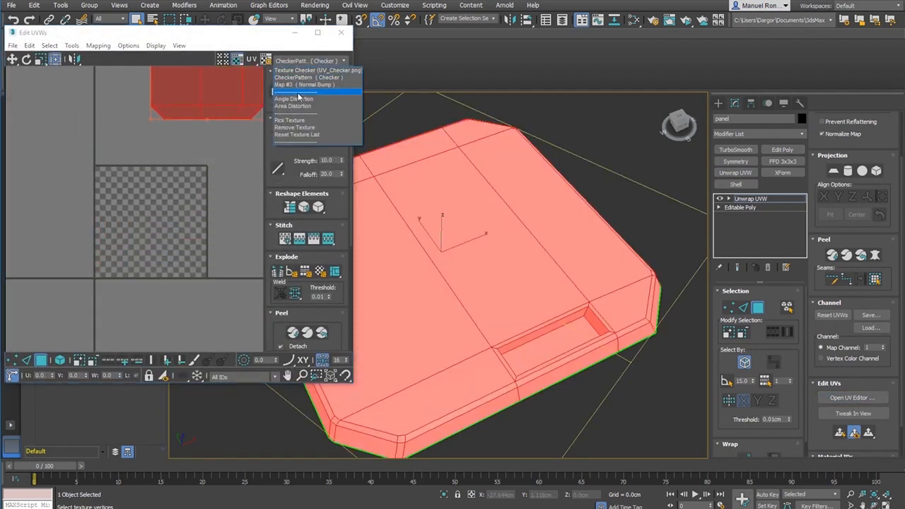
click(309, 101)
alt+middle_drag(495, 280, 505, 288)
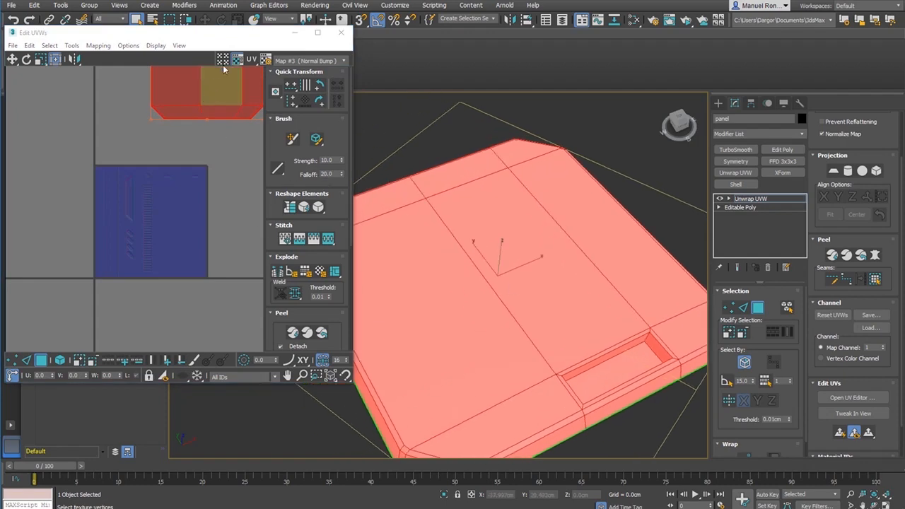
drag(227, 30, 904, 96)
Set the perspective viewport to display Realistic Materials with Maps
middle_drag(455, 232, 437, 239)
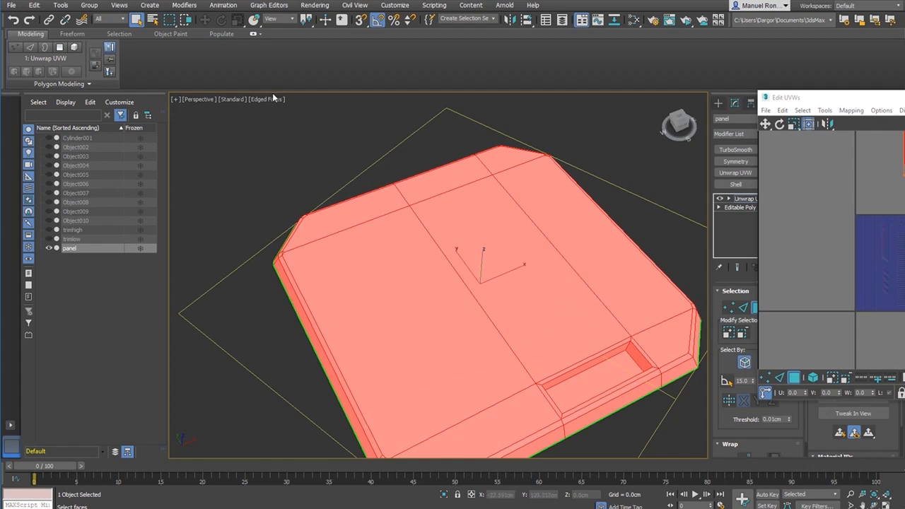
click(240, 99)
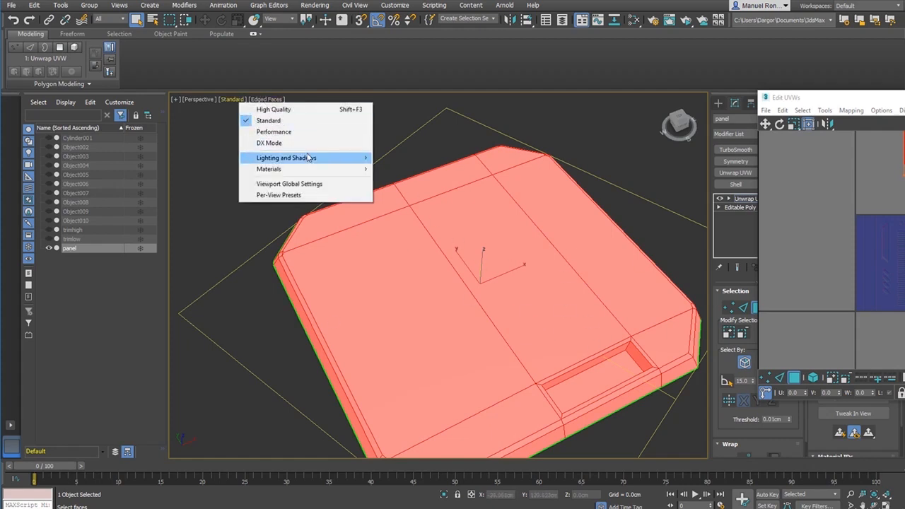
mouse_move(309, 157)
mouse_move(331, 170)
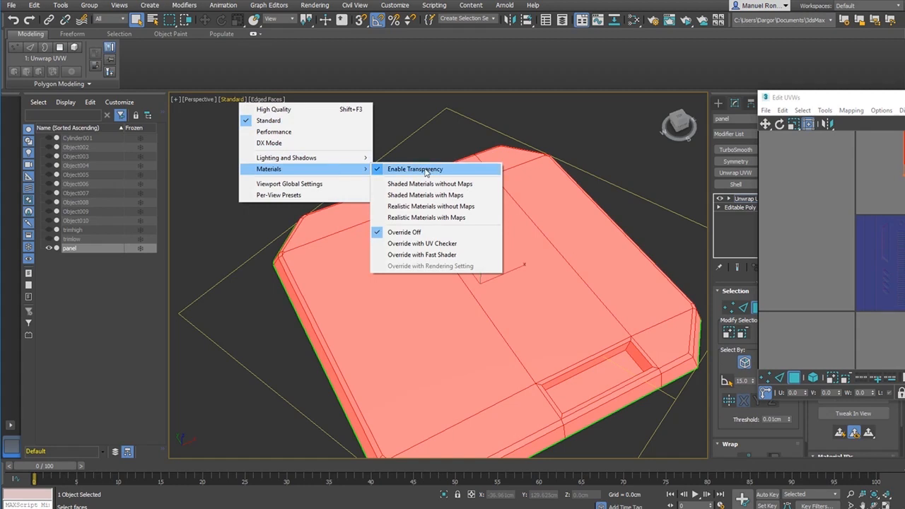
click(476, 217)
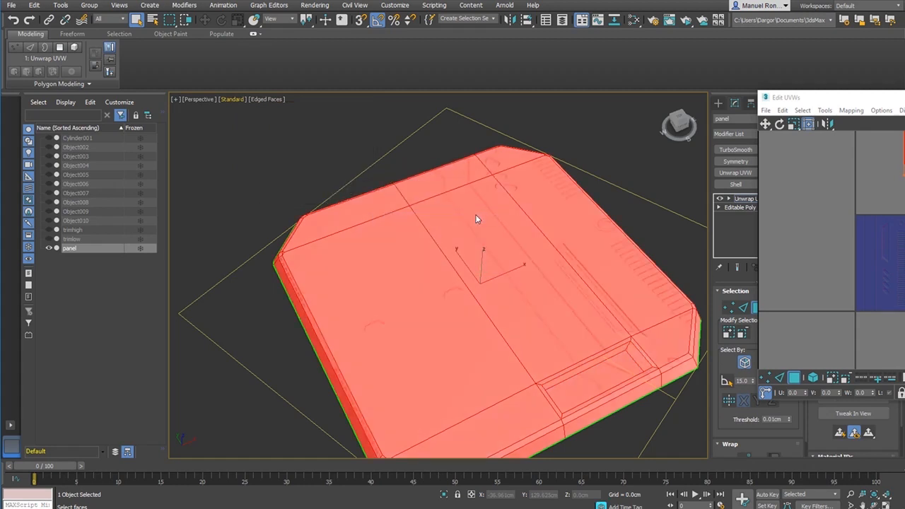
Deselect the faces and examine the normal map details across the panel's surface from several angles
middle_drag(576, 326, 530, 295)
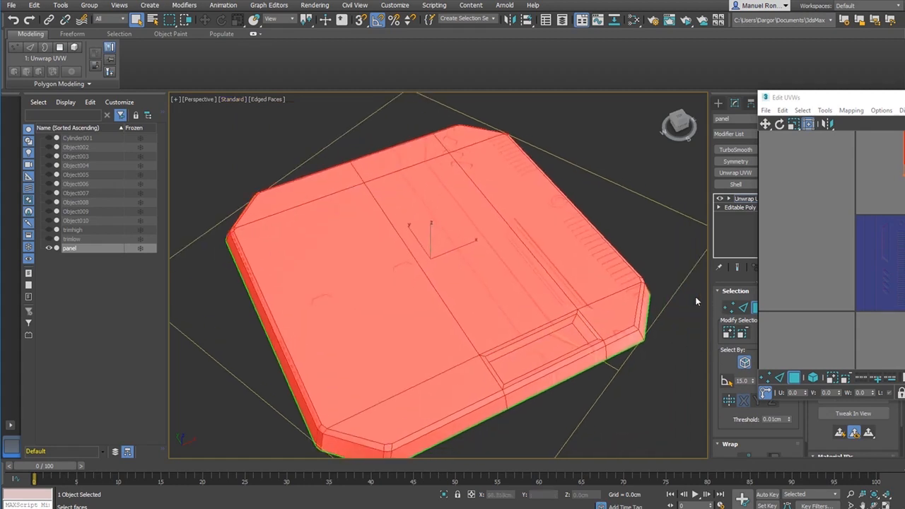
click(672, 297)
alt+middle_drag(618, 268, 604, 312)
middle_drag(502, 222, 585, 247)
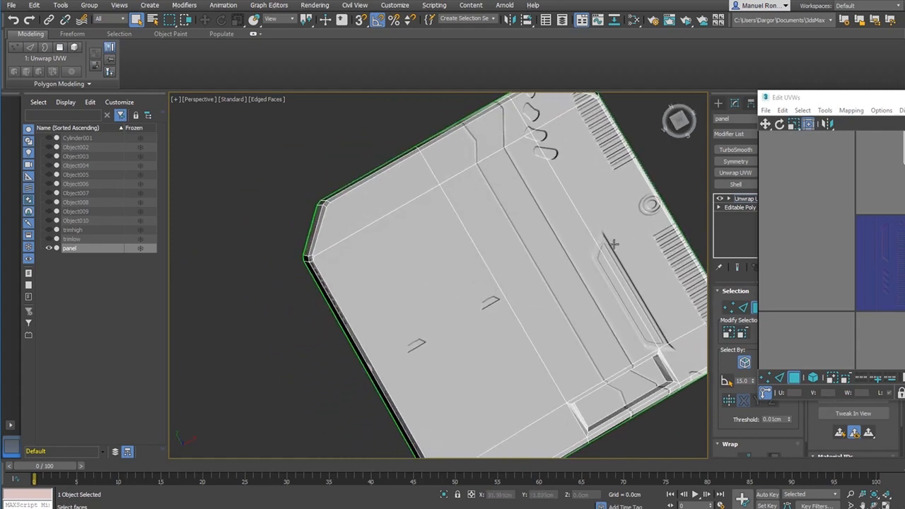
alt+middle_drag(504, 374, 536, 341)
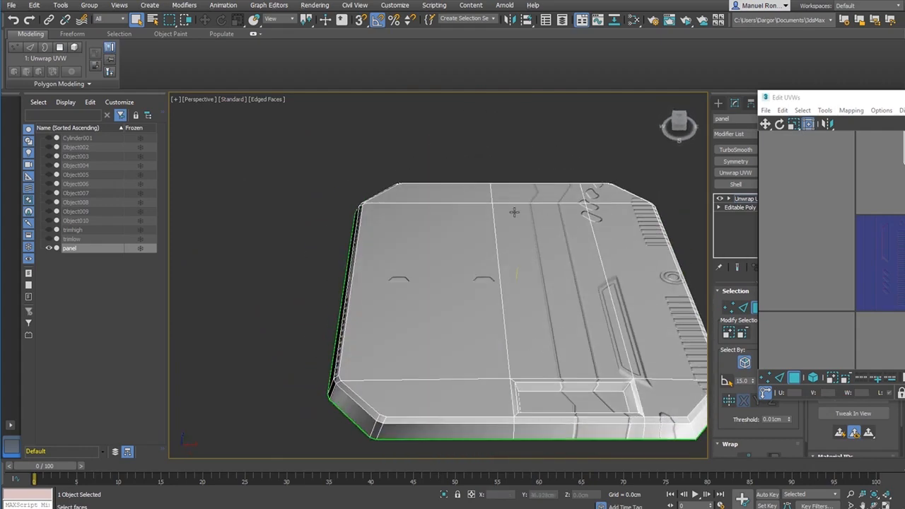
alt+middle_drag(426, 321, 436, 399)
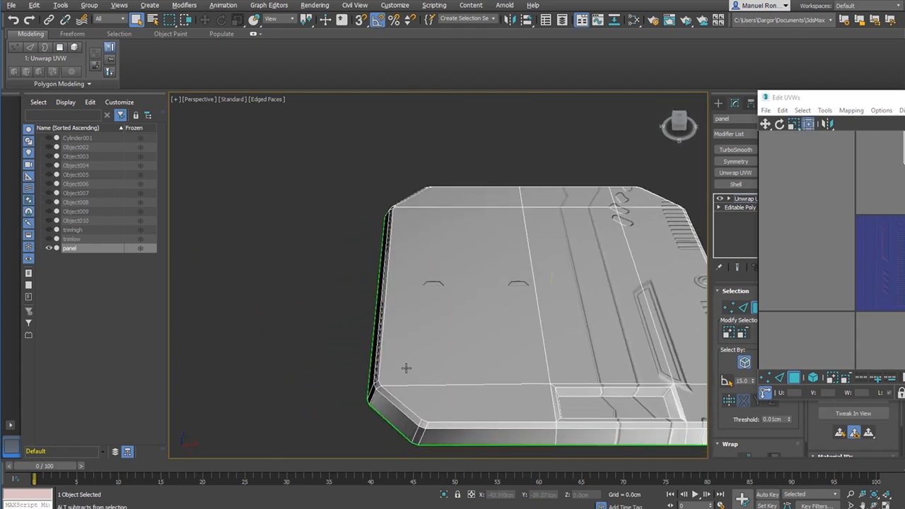
alt+middle_drag(406, 368, 490, 366)
scroll(486, 342, down, 3)
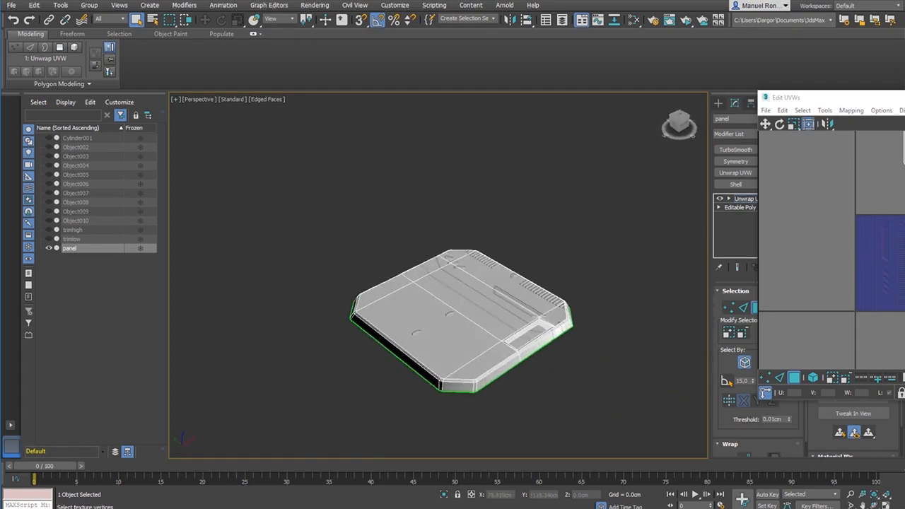
Select all of the flat top faces of the panel, including the corner and border faces around the recess
click(902, 149)
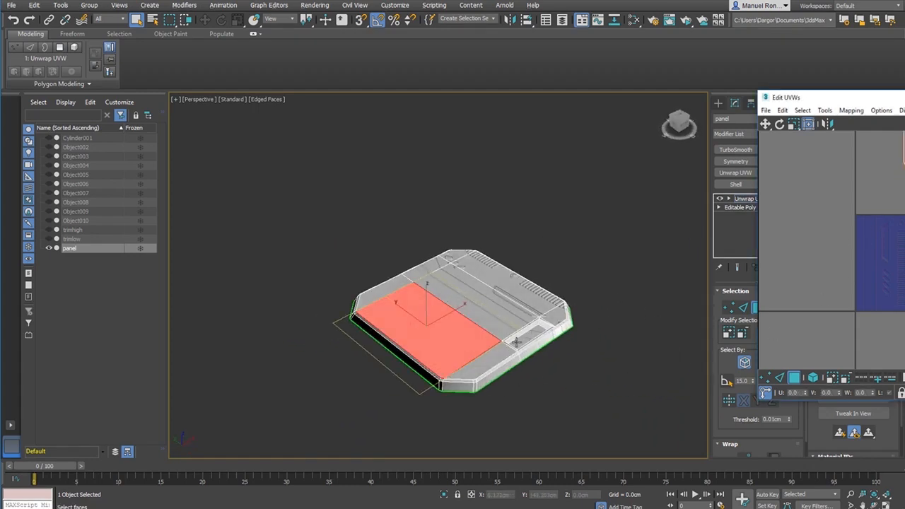
scroll(516, 343, up, 5)
scroll(599, 276, up, 1)
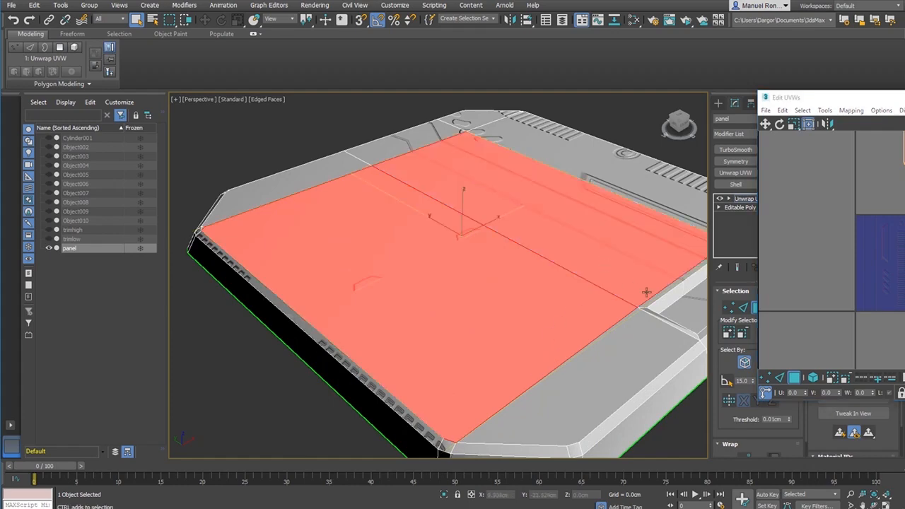
scroll(594, 361, up, 4)
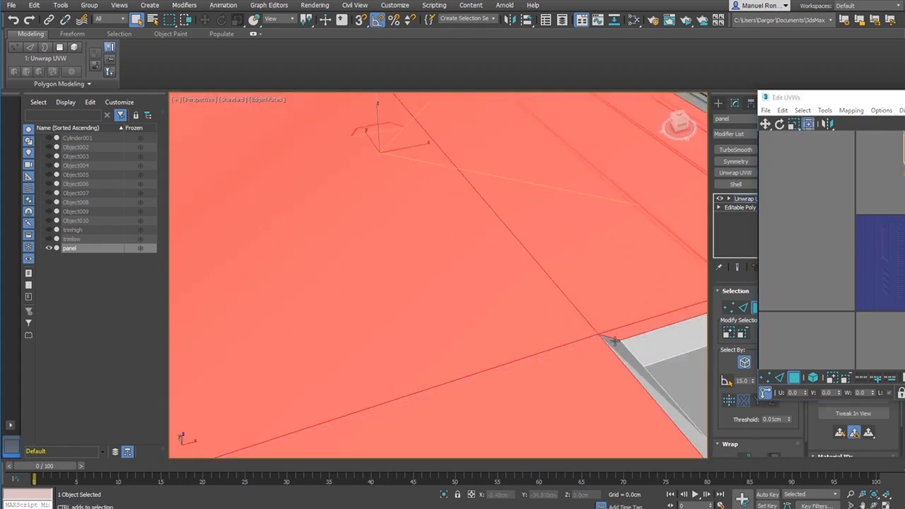
scroll(584, 354, down, 8)
scroll(559, 363, up, 6)
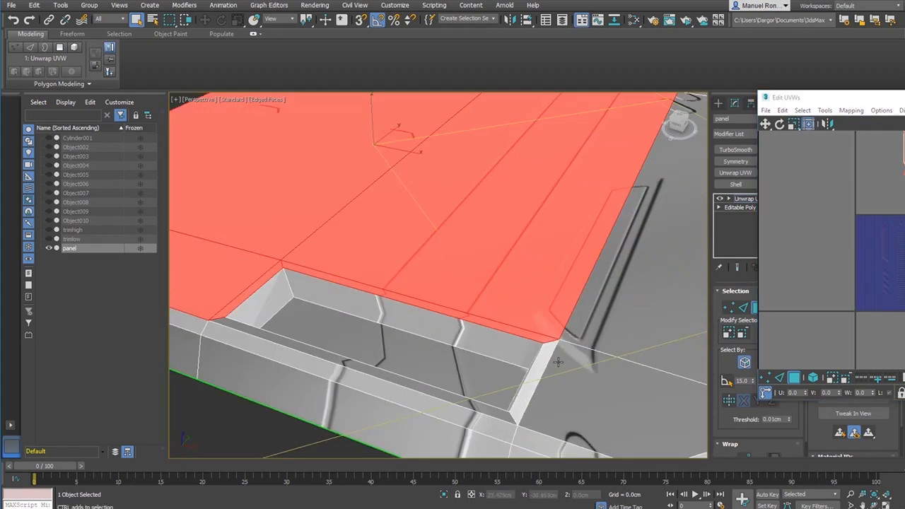
scroll(637, 318, down, 7)
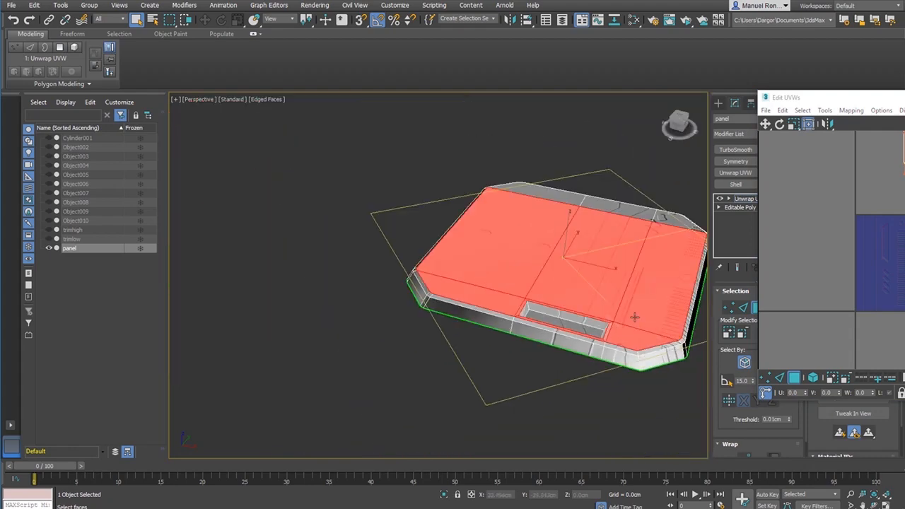
scroll(635, 318, up, 8)
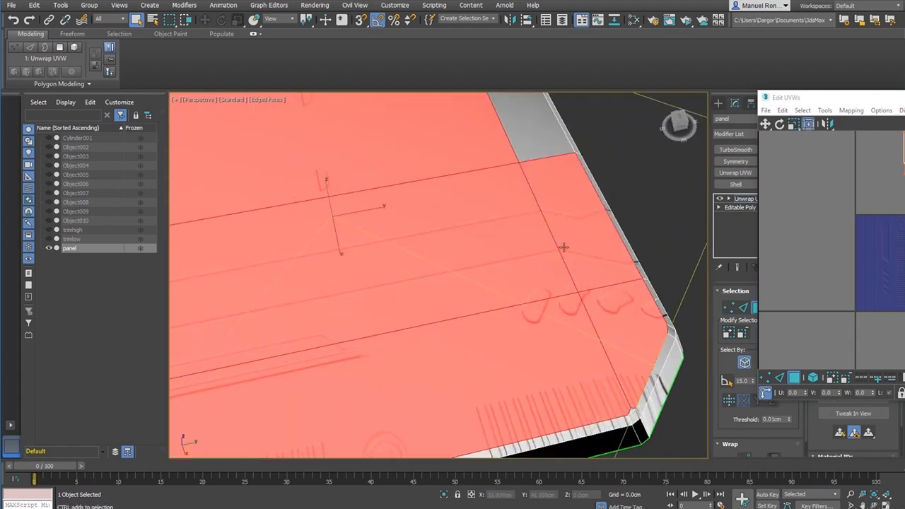
scroll(564, 247, down, 7)
scroll(558, 347, up, 6)
scroll(545, 319, down, 5)
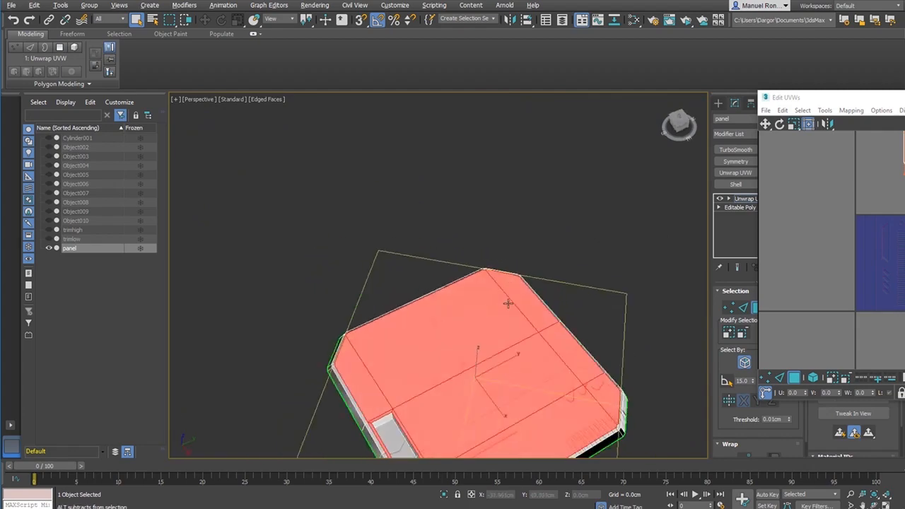
alt+middle_drag(508, 304, 581, 396)
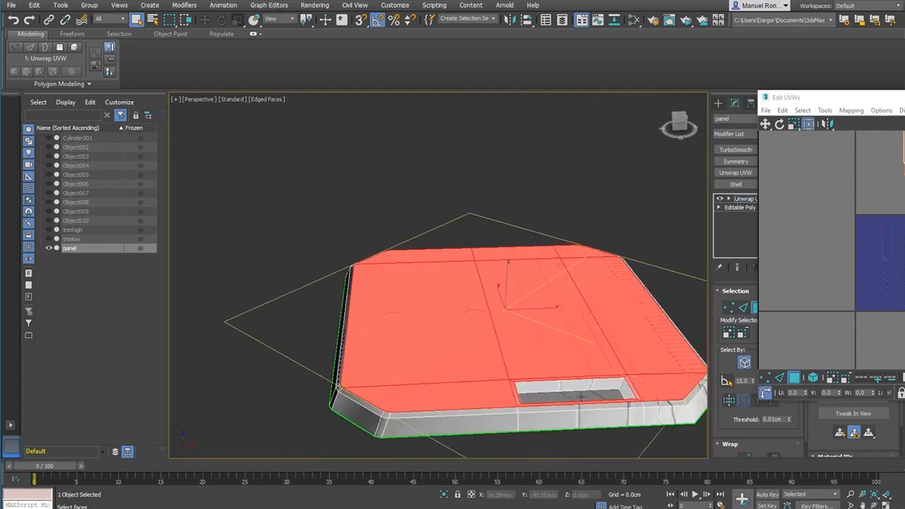
Move the UV editor window clear of the modifier settings and grow the top face selection by one ring
drag(866, 101, 145, 102)
middle_drag(538, 272, 576, 297)
alt+middle_drag(577, 297, 540, 298)
scroll(552, 325, down, 2)
click(731, 336)
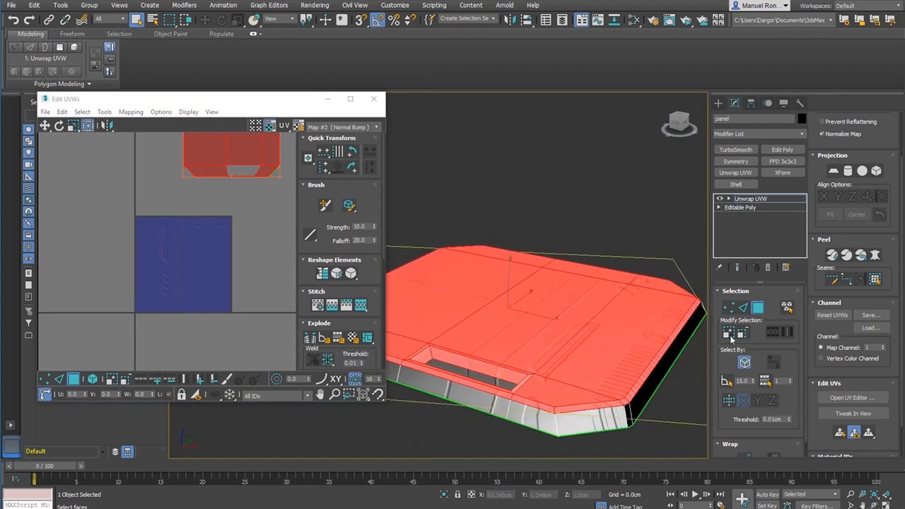
Remove the inner wall faces of the rectangular recess from the selection, keeping the top faces and their bevels
alt+middle_drag(521, 396, 608, 394)
scroll(530, 382, up, 2)
alt+click(535, 390)
alt+middle_drag(536, 390, 448, 392)
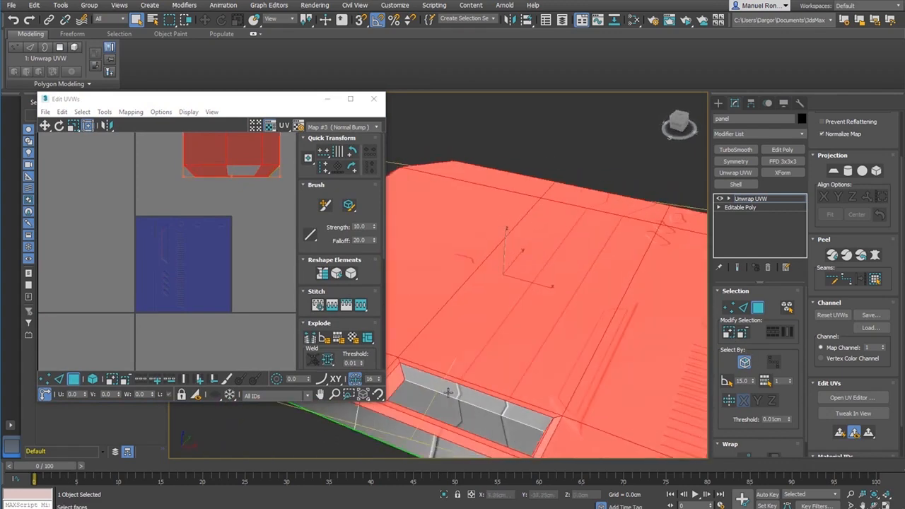
scroll(467, 378, up, 2)
scroll(488, 378, down, 4)
alt+middle_drag(515, 398, 517, 319)
scroll(526, 316, up, 3)
alt+click(539, 429)
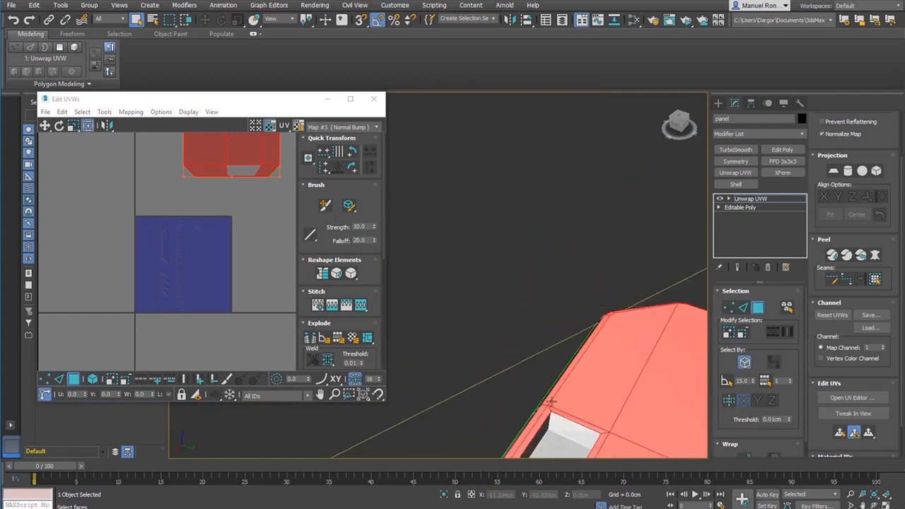
scroll(551, 401, down, 4)
alt+middle_drag(551, 402, 463, 401)
scroll(683, 398, up, 4)
alt+click(480, 391)
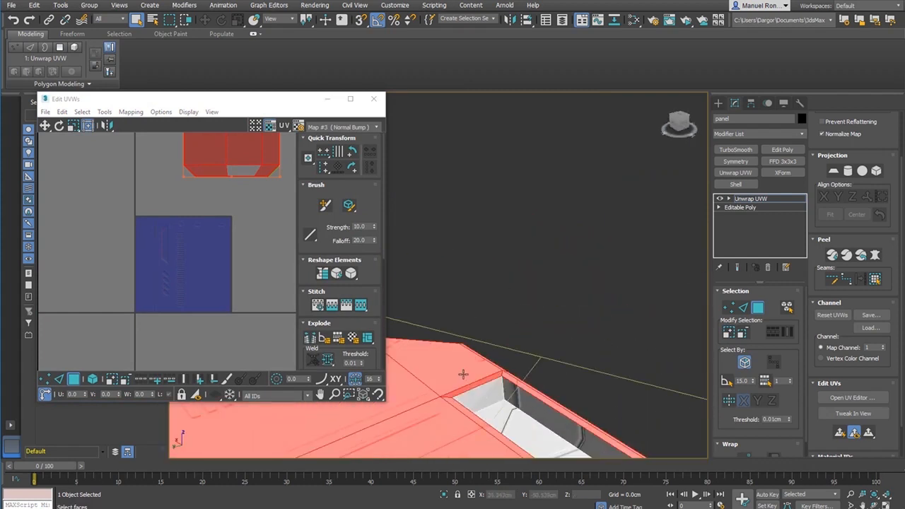
scroll(464, 374, down, 5)
Apply a quick planar map to the selected top faces and bevels of the panel
middle_drag(200, 283, 195, 302)
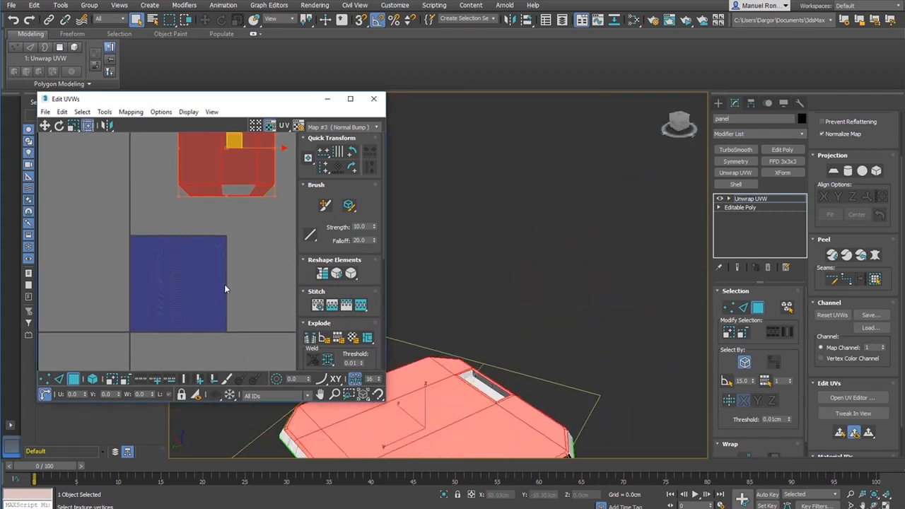
click(838, 432)
scroll(202, 282, up, 3)
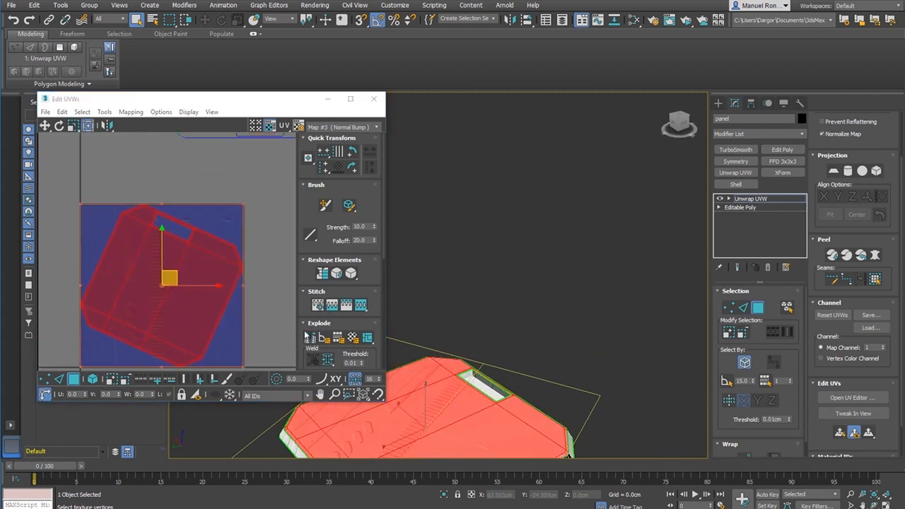
scroll(318, 304, down, 5)
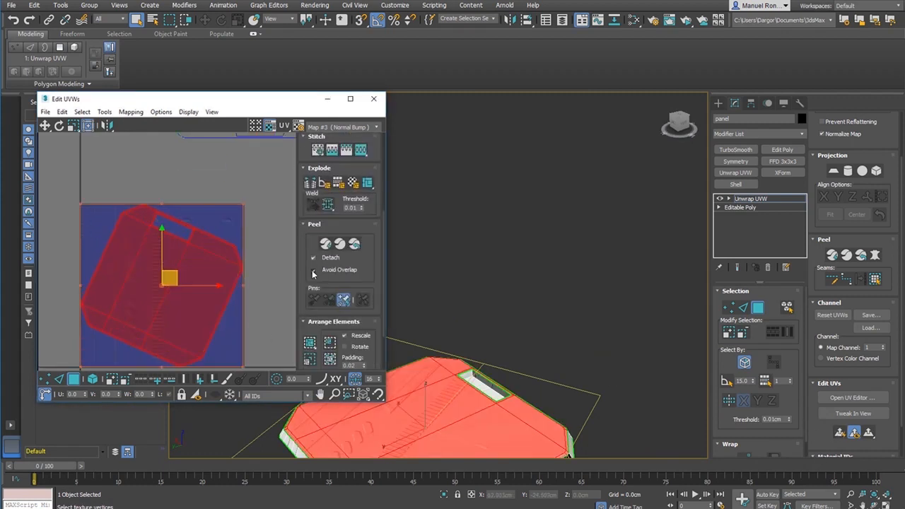
Rotate the new UV shell until it is straight and move it outside the texture tile, beside the normal map
middle_drag(173, 312, 204, 267)
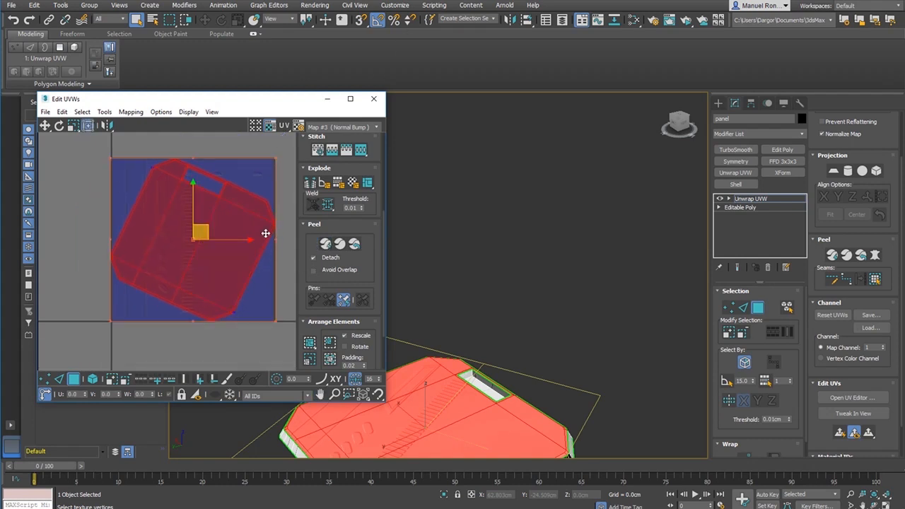
drag(276, 238, 273, 202)
scroll(194, 247, down, 2)
drag(200, 236, 305, 239)
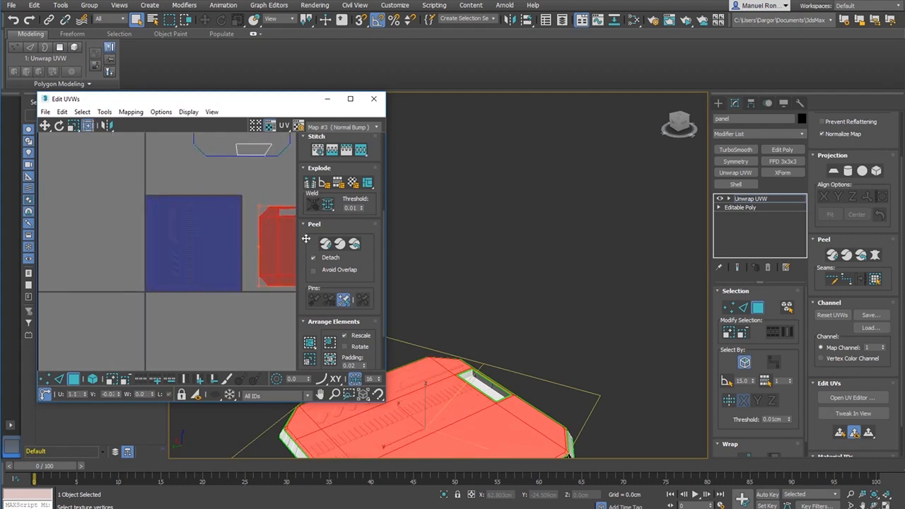
Examine the normal map's trim details in the UV editor and compare them with the panel's top surface
middle_drag(481, 385, 570, 333)
scroll(554, 330, down, 4)
scroll(546, 332, up, 5)
scroll(174, 232, up, 4)
scroll(188, 269, down, 3)
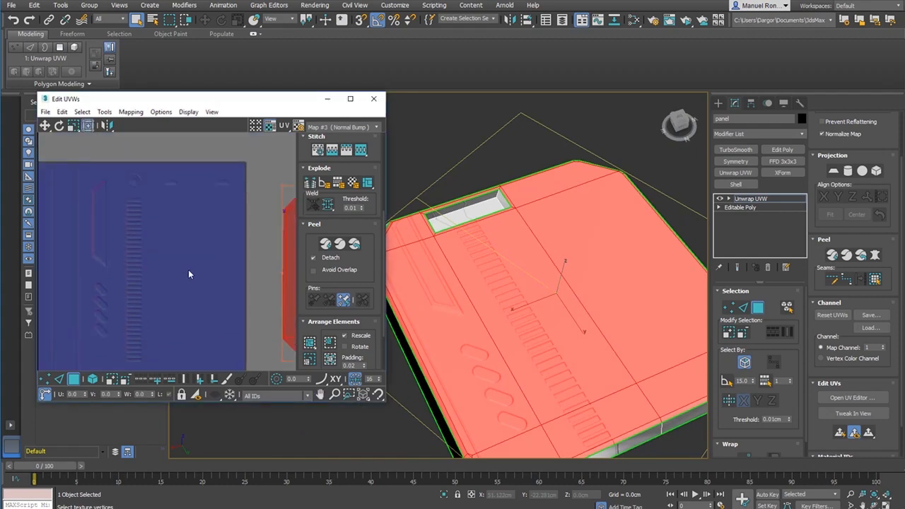
scroll(177, 263, down, 3)
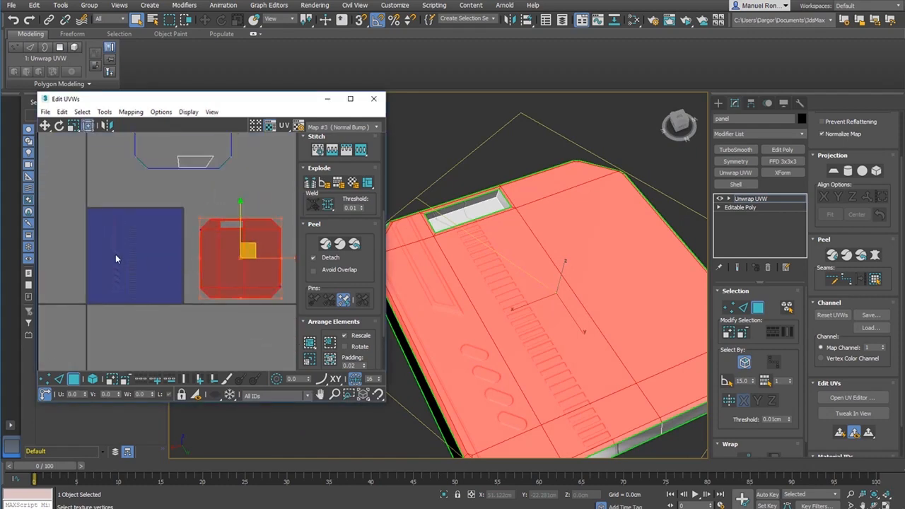
scroll(116, 251, up, 3)
scroll(116, 237, up, 3)
scroll(113, 246, down, 4)
scroll(148, 277, up, 3)
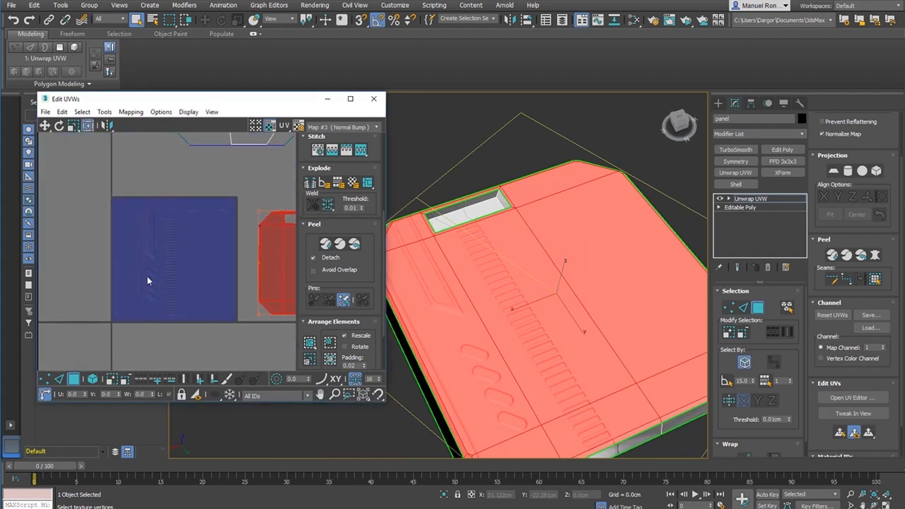
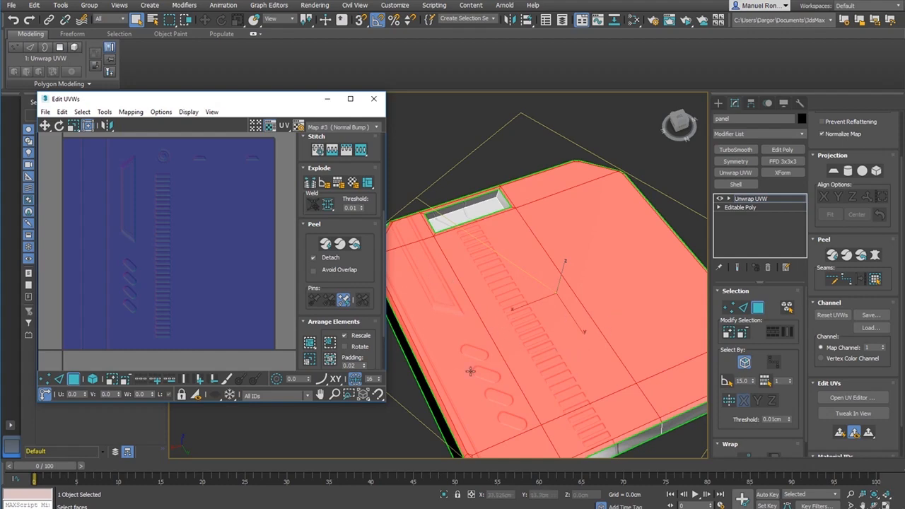
scroll(216, 209, down, 2)
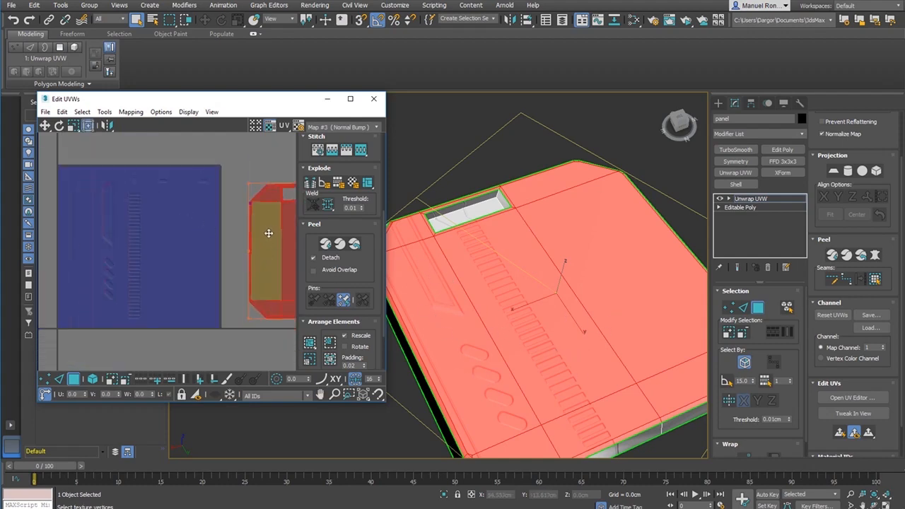
Select the long side strip face of the top UV shell and break it off as a separate piece
click(228, 281)
click(271, 244)
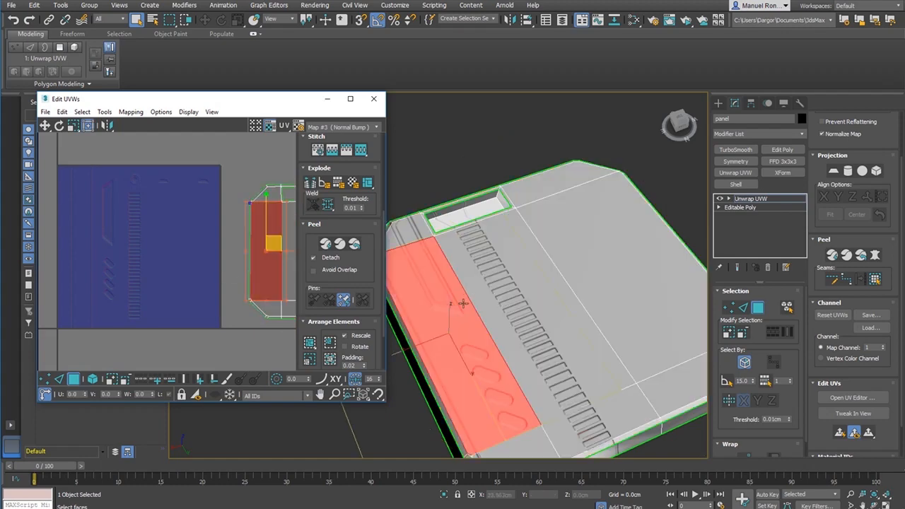
middle_drag(175, 270, 155, 276)
scroll(249, 237, up, 2)
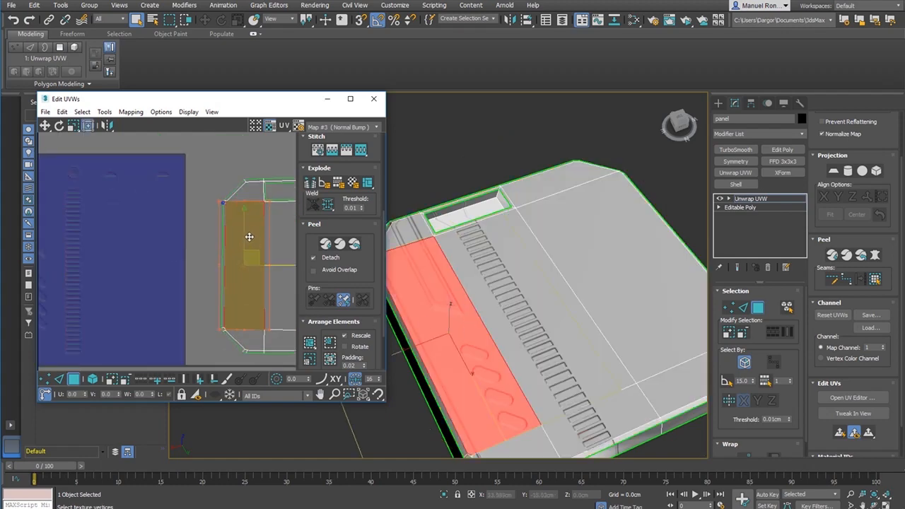
click(309, 184)
Move the detached strip onto the long angular inset detail near the upper part of the normal map
drag(252, 259, 91, 269)
middle_drag(90, 269, 203, 265)
drag(200, 265, 136, 197)
middle_drag(117, 218, 167, 273)
scroll(169, 270, up, 2)
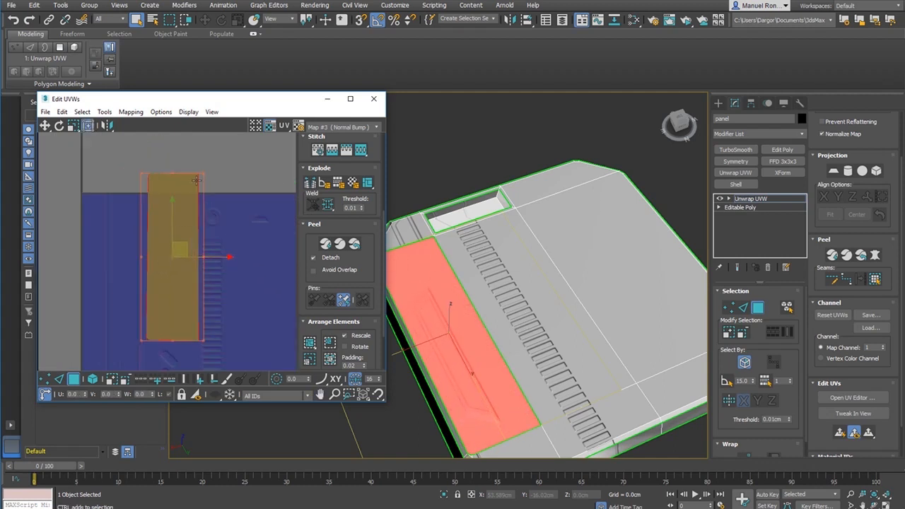
Scale the strip down to frame the angular inset detail and fine-tune its position over it
drag(205, 173, 188, 205)
middle_drag(181, 321, 219, 267)
scroll(218, 265, up, 3)
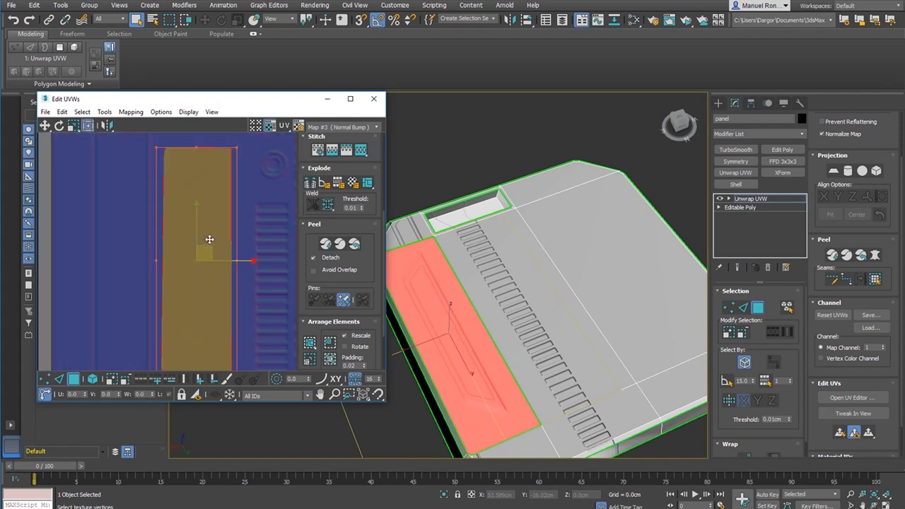
drag(210, 242, 211, 239)
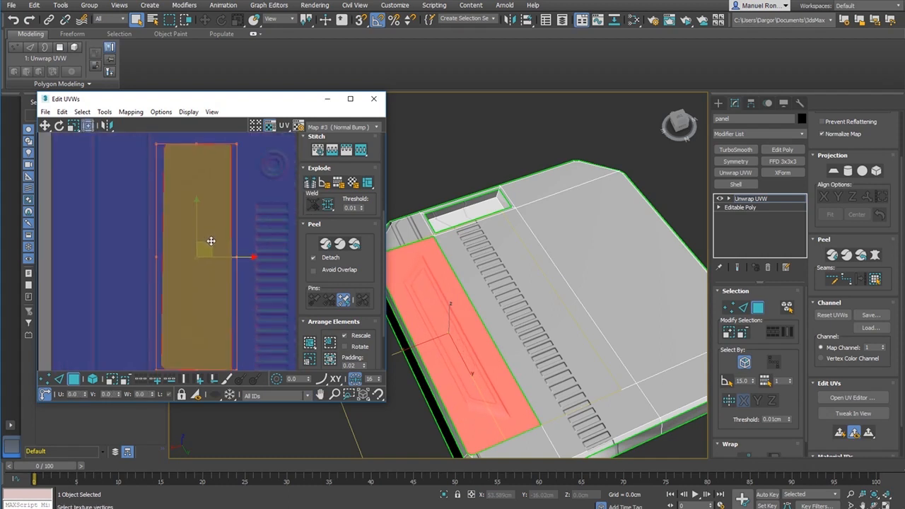
Select the remaining faces of the top UV shell beside the tile and scale them down uniformly
scroll(552, 278, down, 4)
scroll(198, 255, down, 4)
scroll(176, 253, down, 4)
middle_drag(245, 285, 193, 281)
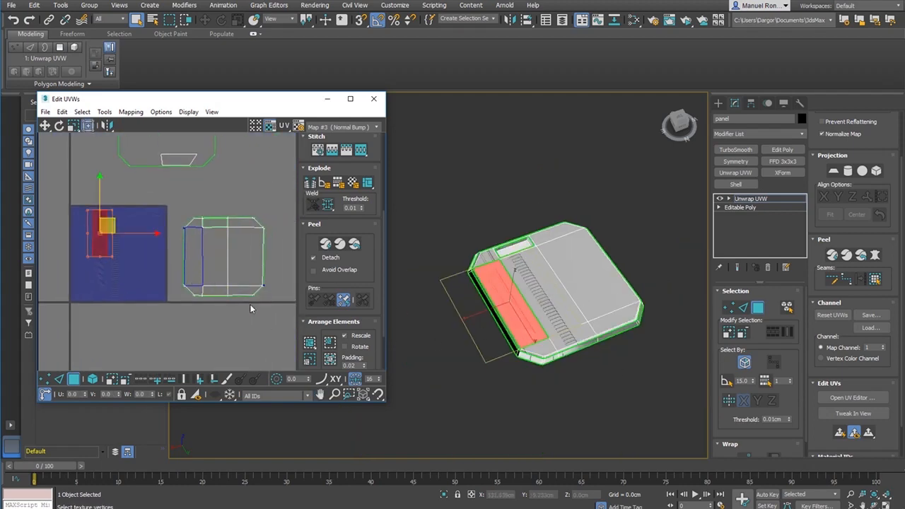
scroll(161, 264, up, 3)
middle_drag(202, 182, 190, 183)
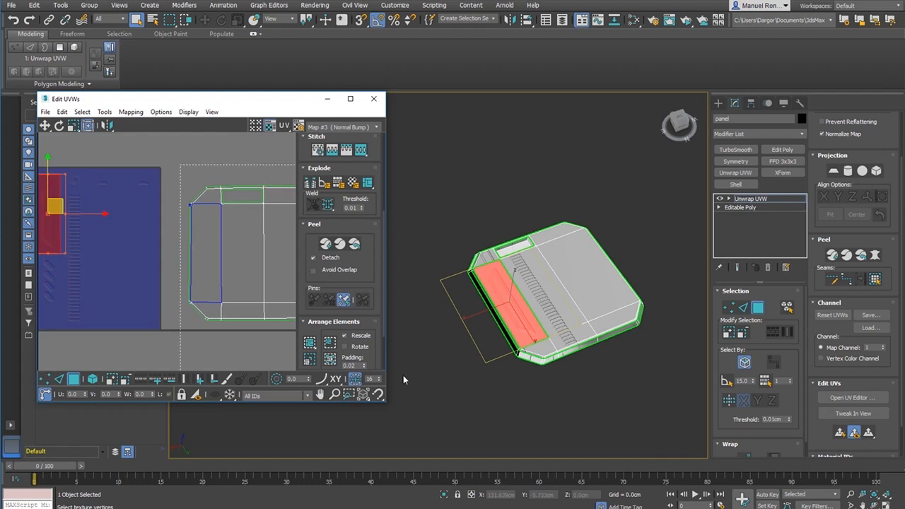
click(212, 248)
middle_drag(269, 241, 143, 252)
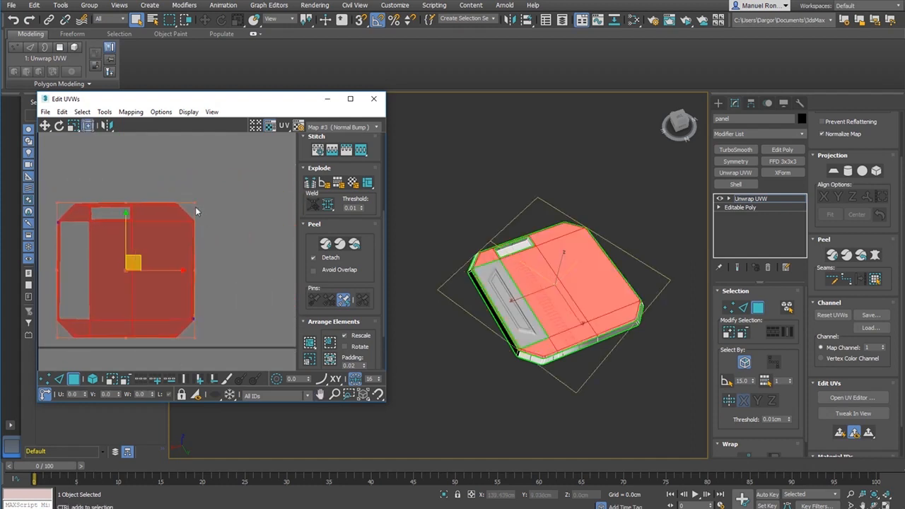
ctrl+drag(195, 204, 113, 282)
middle_drag(96, 318, 219, 307)
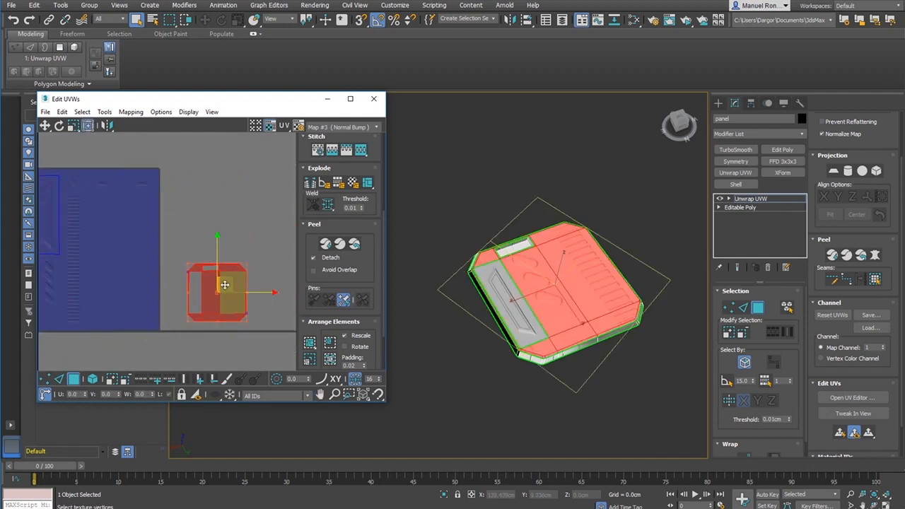
Move the shell onto the plain area of the normal map, enlarge it to fill that area and deselect it
drag(225, 285, 128, 212)
ctrl+drag(150, 249, 212, 326)
click(258, 326)
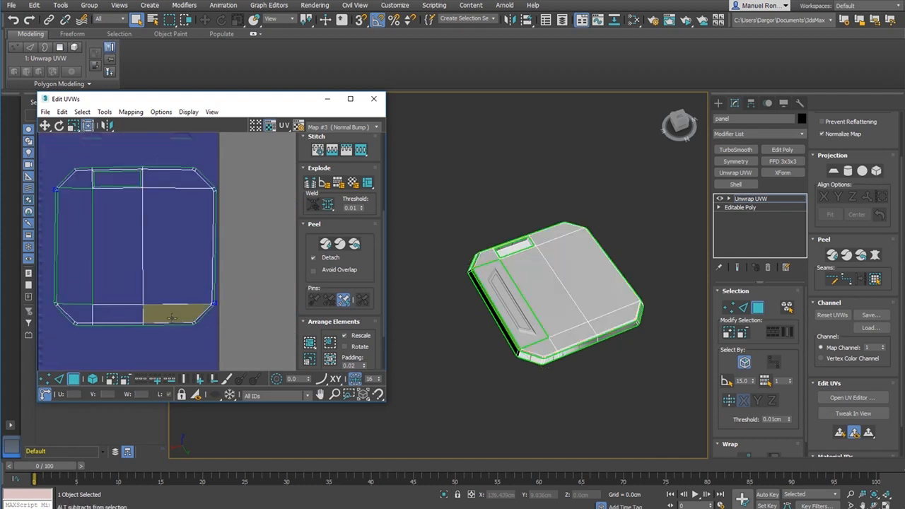
Enable element selection in the UV editor and select the entire top shell placed on the plain area
middle_drag(139, 310, 206, 338)
scroll(207, 338, up, 2)
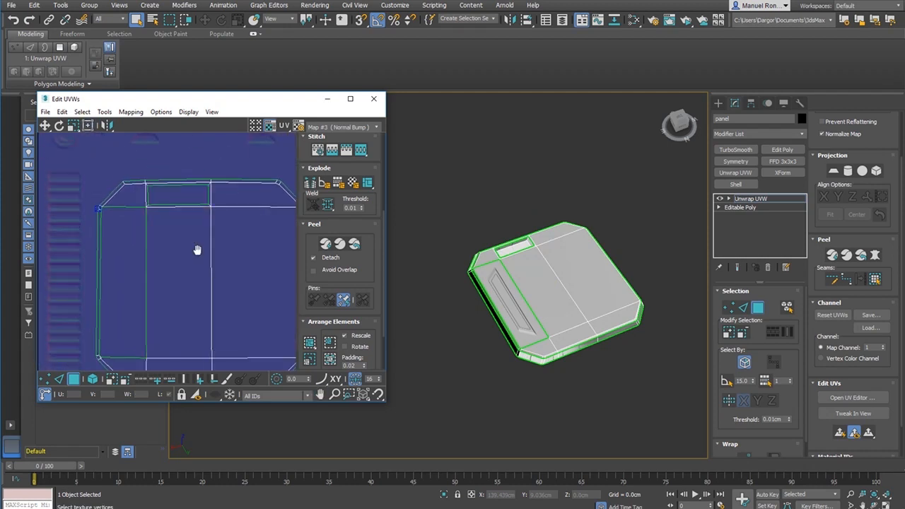
scroll(196, 249, down, 2)
click(241, 297)
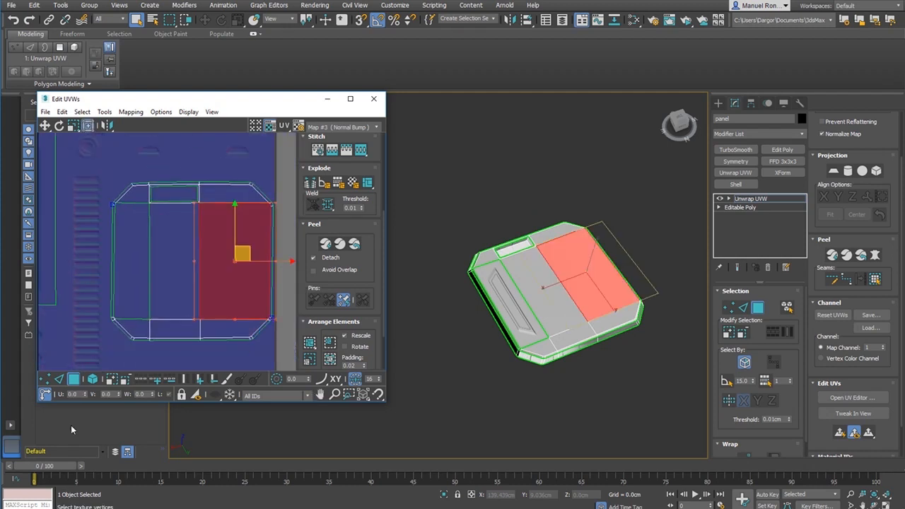
click(92, 380)
drag(193, 354, 282, 324)
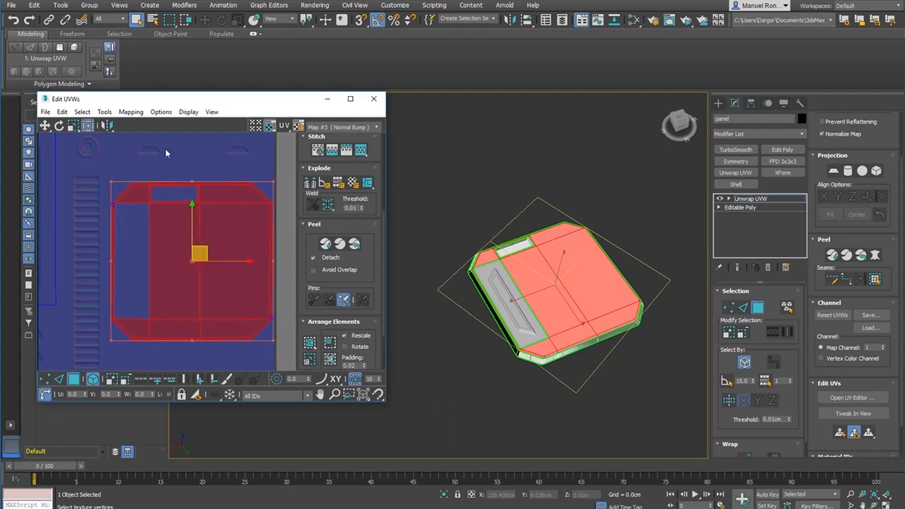
Rotate the selected top UV shell half a turn on the plain area of the normal map
middle_drag(258, 347, 234, 354)
drag(249, 266, 104, 269)
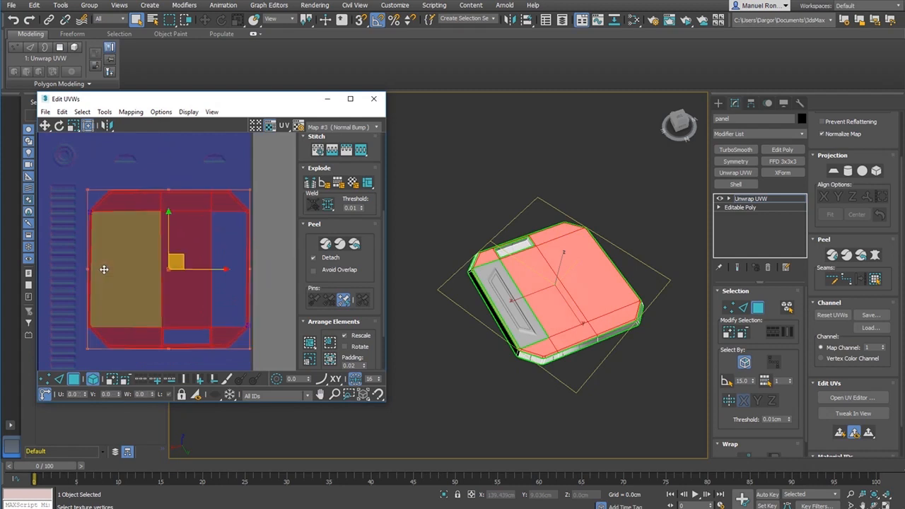
scroll(178, 244, up, 2)
scroll(172, 260, down, 3)
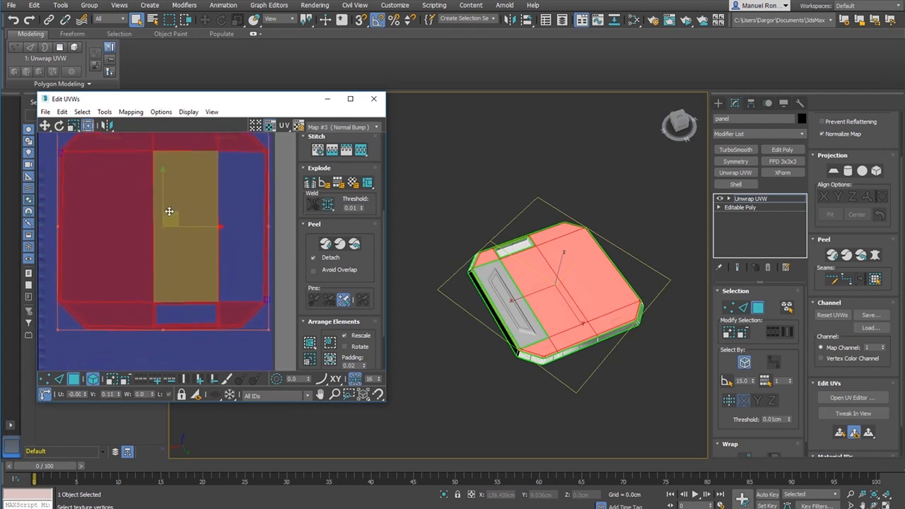
Fine-tune the top shell's position so the two small trapezoid details sit within its chamfered end
alt+middle_drag(430, 283, 489, 318)
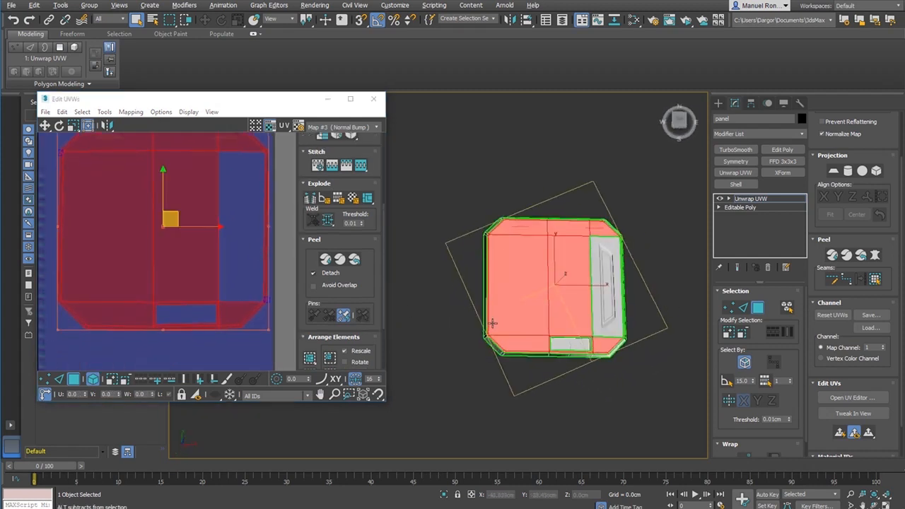
scroll(542, 208, up, 6)
scroll(606, 314, down, 2)
click(198, 217)
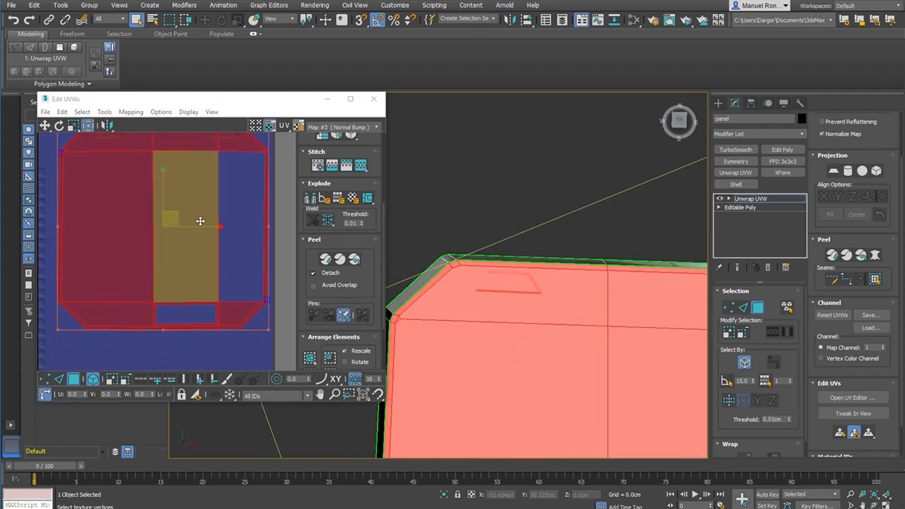
middle_drag(198, 217, 201, 316)
mouse_move(184, 321)
mouse_down()
mouse_move(173, 335)
mouse_move(176, 326)
mouse_up()
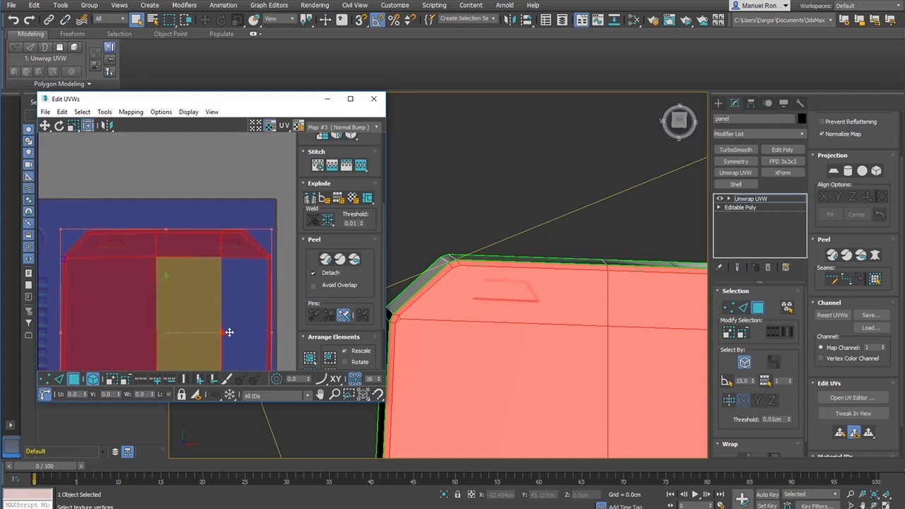
Deselect the shell and examine the long inset and small trapezoid details on the panel's top surface from several angles
click(550, 219)
scroll(530, 224, down, 8)
scroll(569, 257, up, 4)
alt+middle_drag(554, 292, 576, 285)
scroll(576, 285, up, 5)
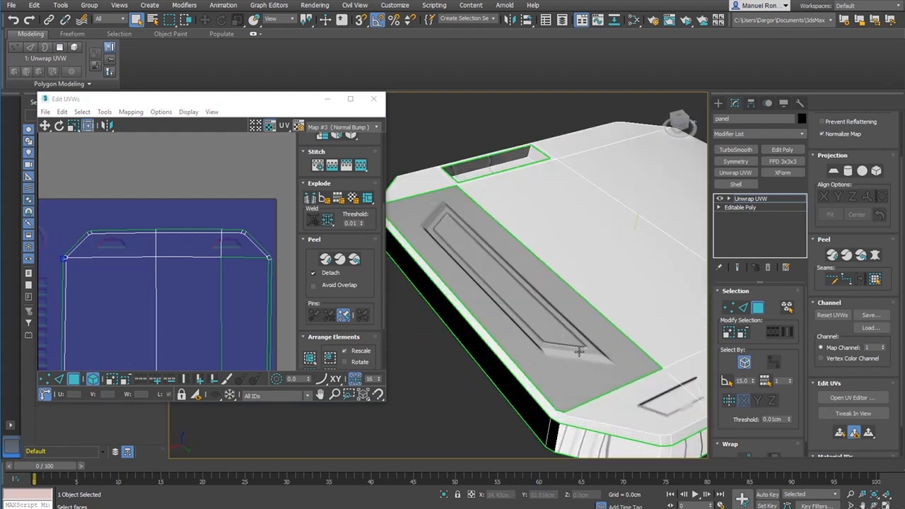
scroll(578, 352, up, 2)
scroll(590, 360, down, 6)
alt+middle_drag(590, 360, 594, 396)
scroll(594, 396, up, 3)
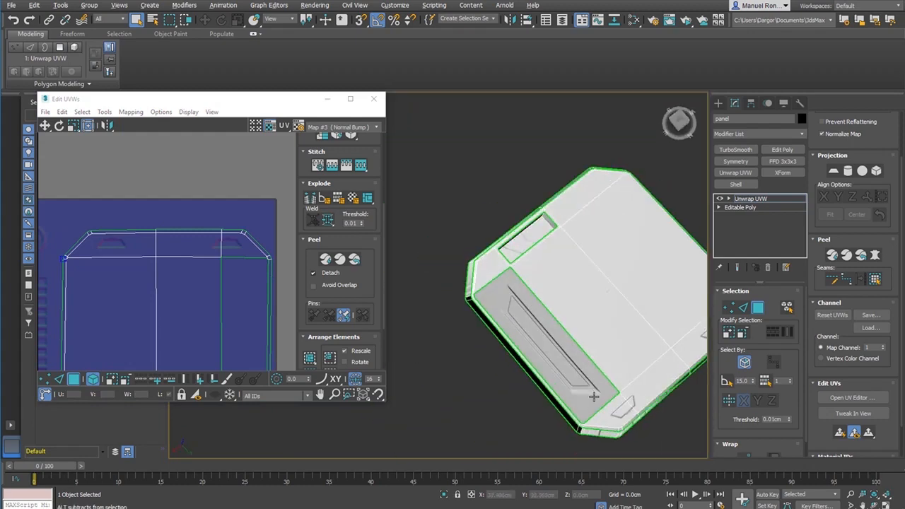
alt+middle_drag(655, 437, 612, 413)
scroll(542, 370, up, 5)
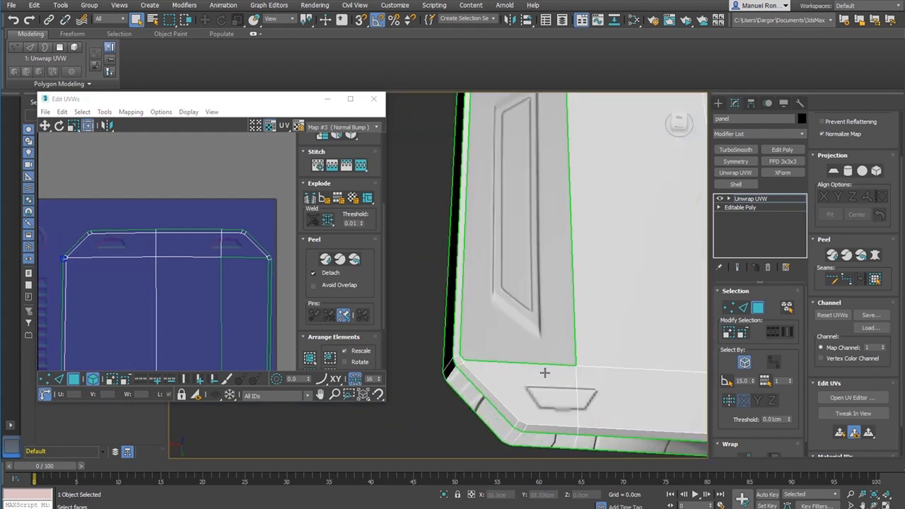
scroll(561, 334, down, 6)
alt+middle_drag(557, 335, 619, 347)
scroll(619, 347, up, 3)
scroll(200, 271, down, 5)
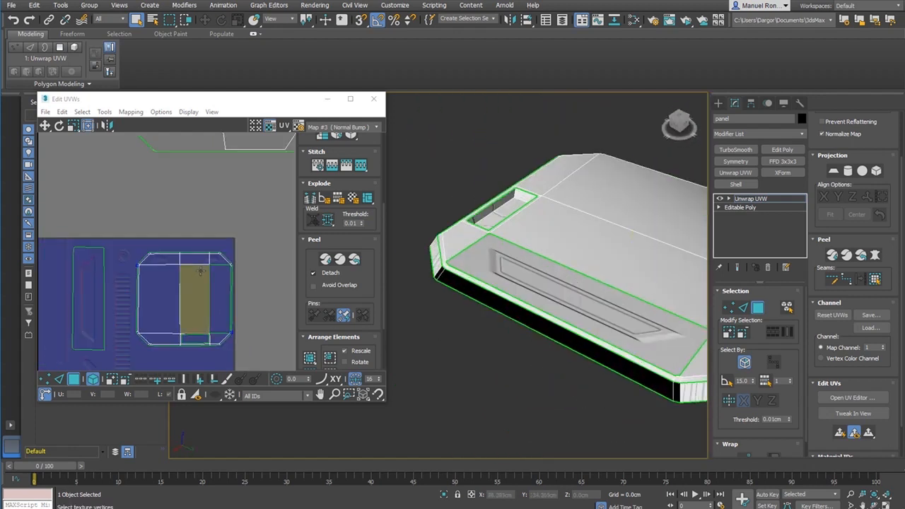
click(541, 323)
scroll(589, 363, up, 4)
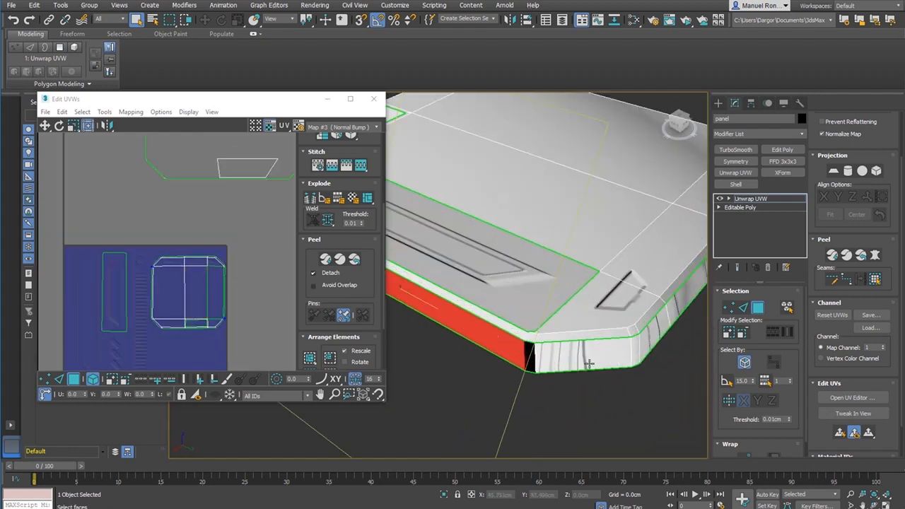
double_click(531, 351)
scroll(181, 230, down, 5)
middle_drag(220, 265, 252, 323)
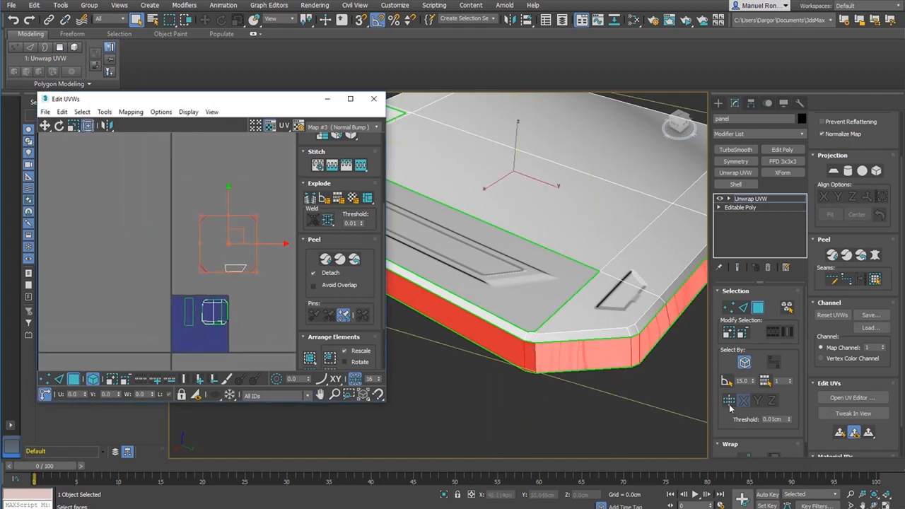
click(826, 413)
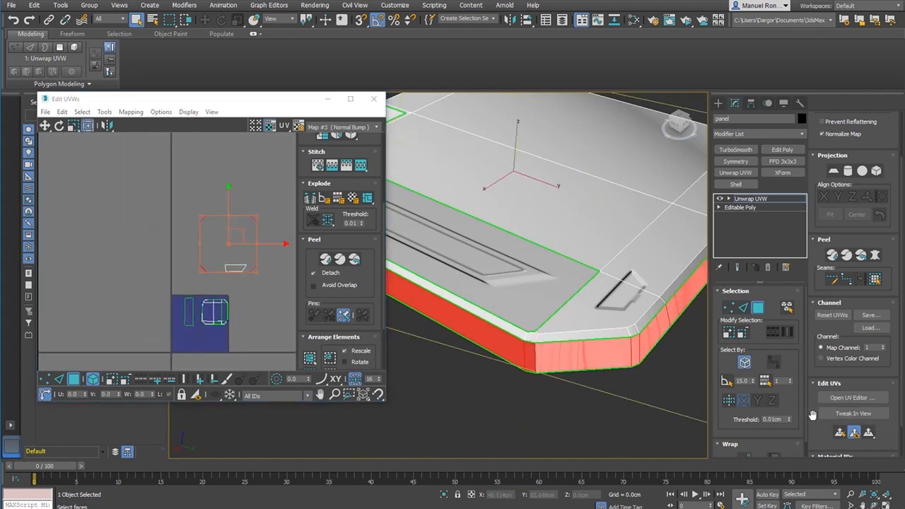
scroll(812, 243, down, 2)
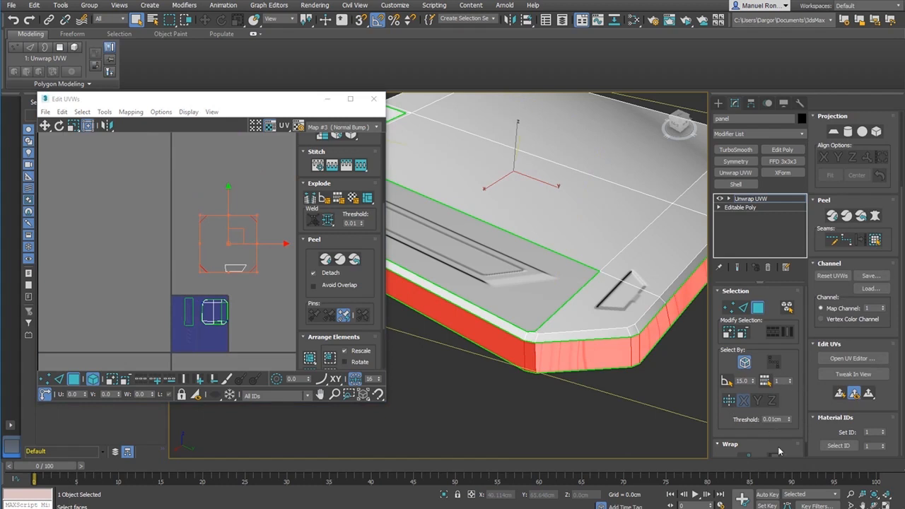
scroll(778, 450, down, 1)
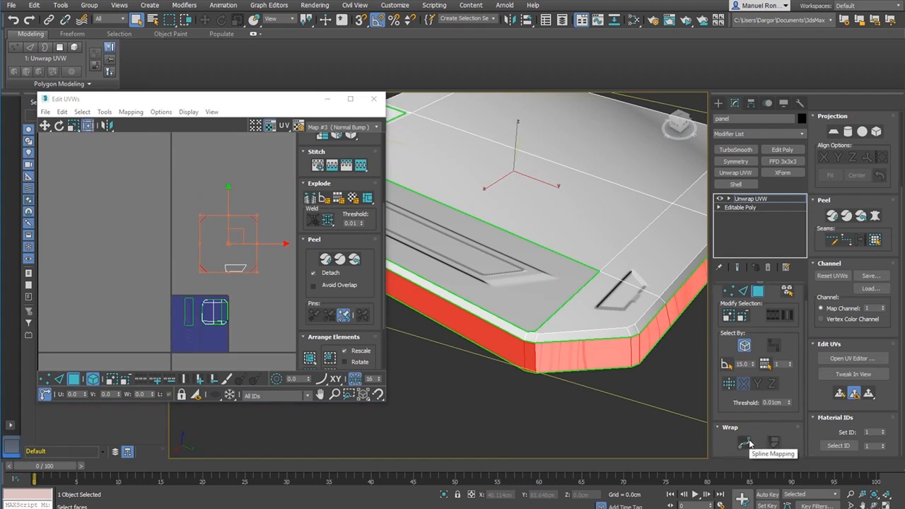
click(550, 427)
Select the panel's side-wall faces, unfold their UVs into a ring and move it above the normal map
scroll(544, 363, up, 3)
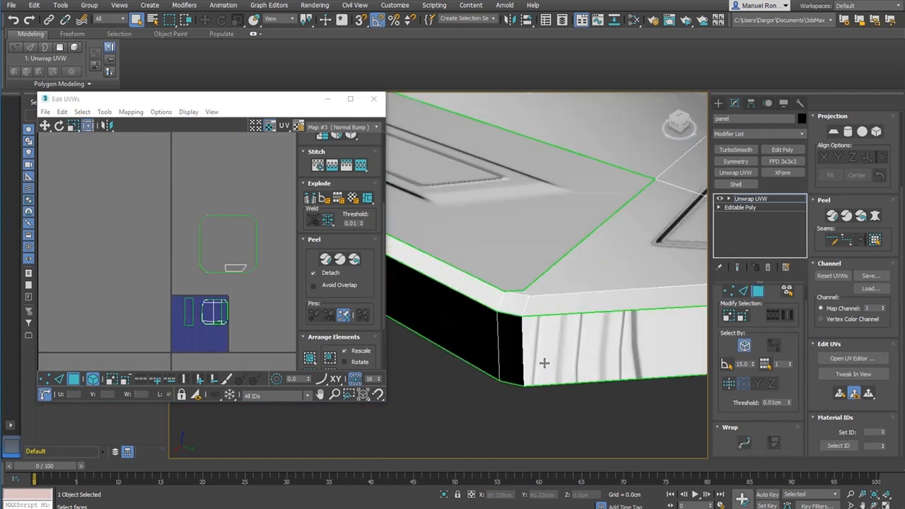
click(598, 351)
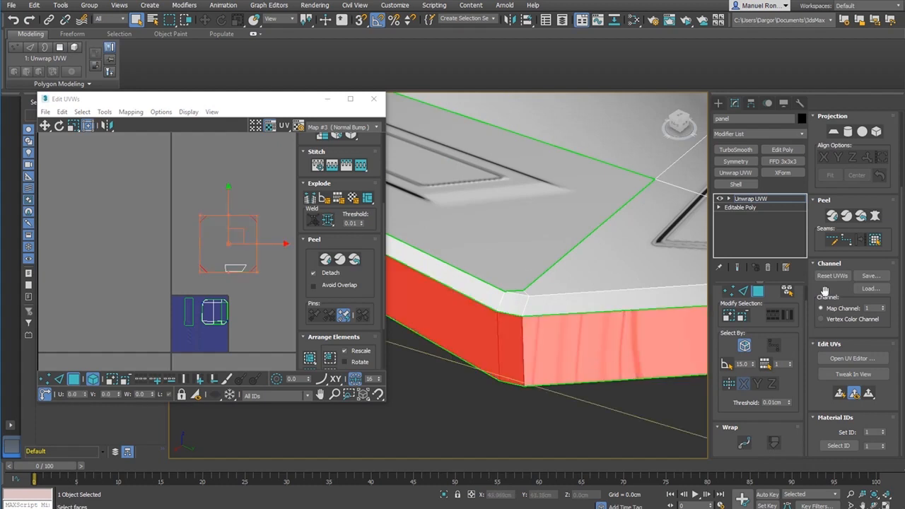
click(840, 395)
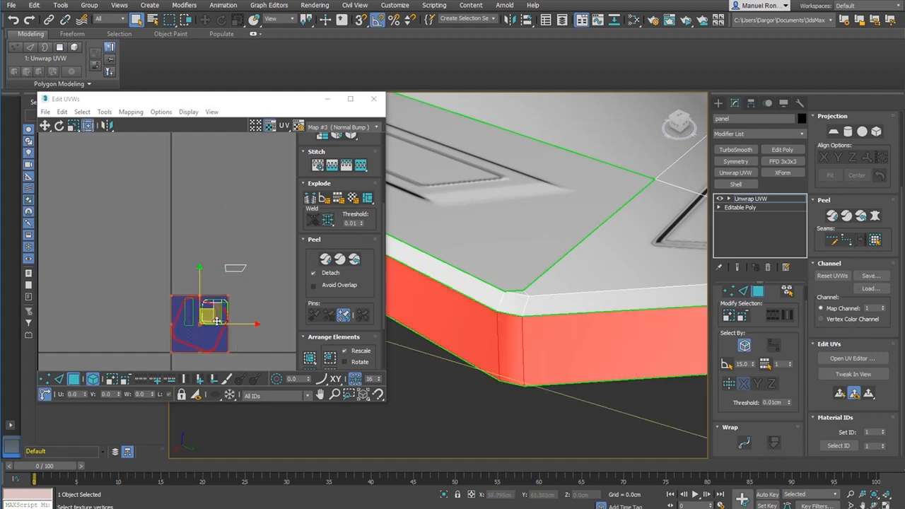
drag(212, 314, 186, 165)
Select all edges of the side-wall ring and straighten it into a strip by unfolding it from its loop
scroll(191, 181, up, 3)
middle_drag(190, 188, 202, 242)
scroll(191, 244, up, 5)
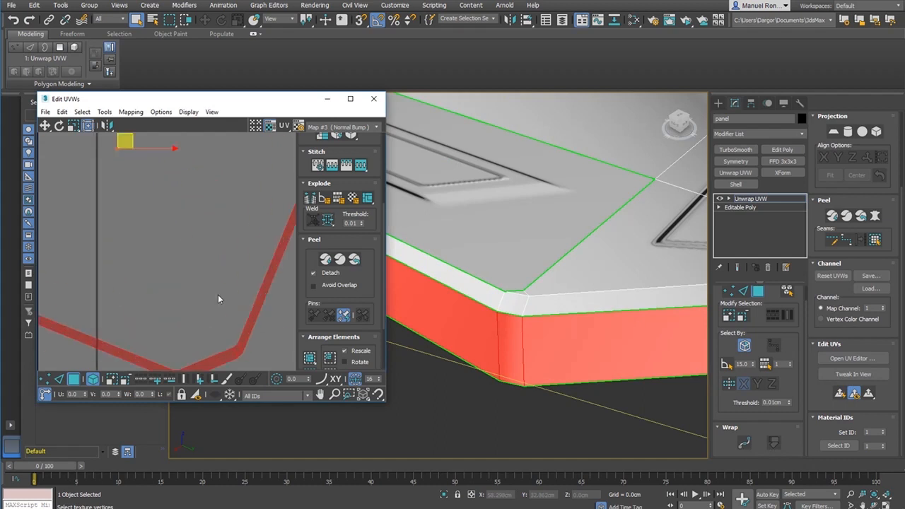
middle_drag(231, 315, 194, 286)
scroll(193, 285, down, 1)
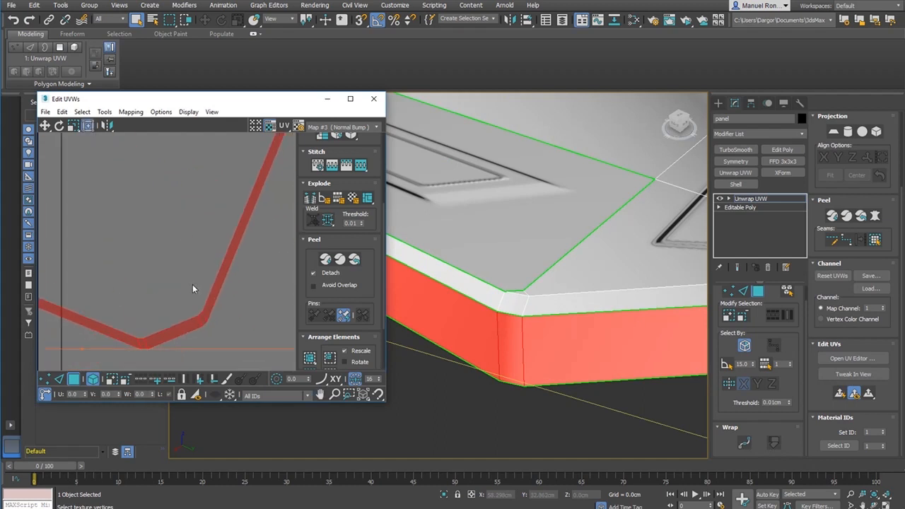
click(59, 379)
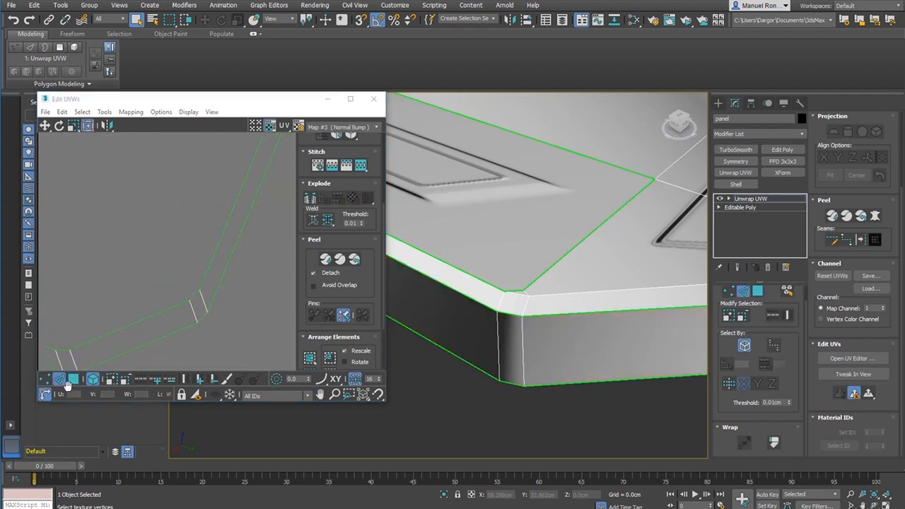
click(206, 273)
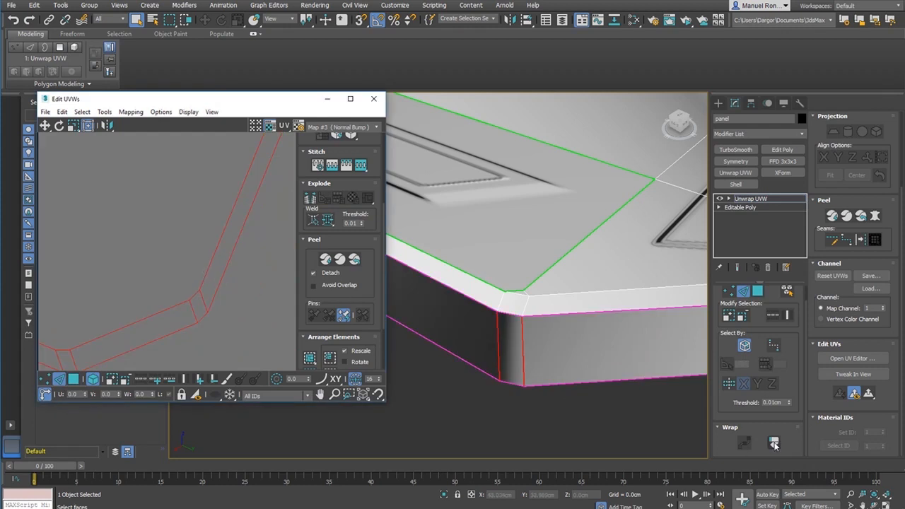
click(774, 444)
scroll(194, 274, down, 3)
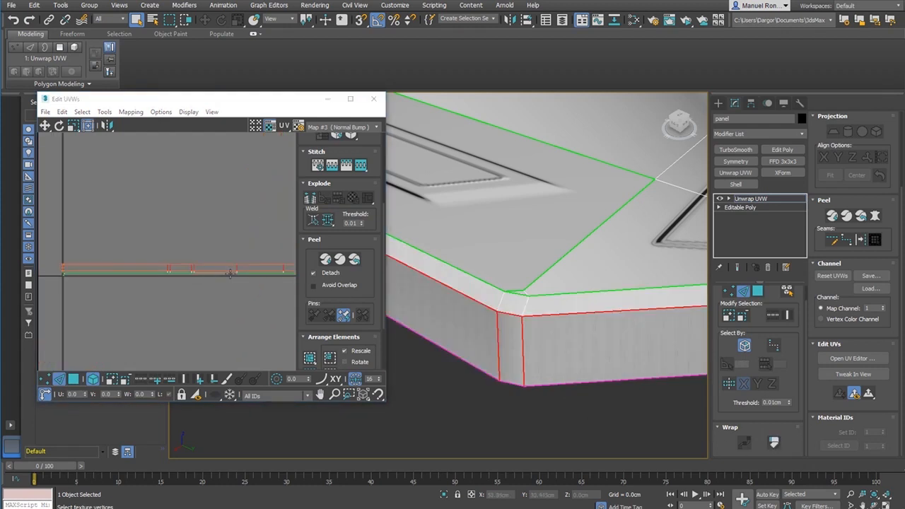
scroll(168, 268, up, 2)
scroll(170, 273, down, 5)
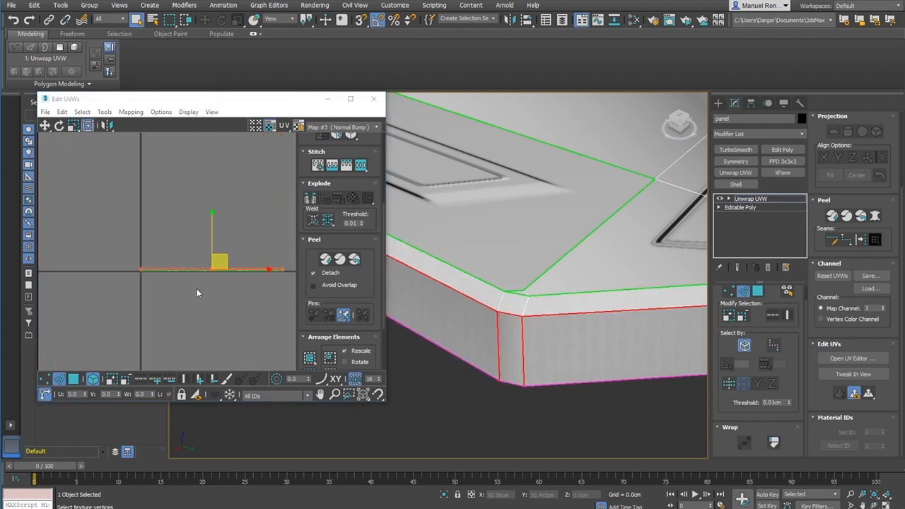
Select the whole bevel and side-wall strip and pack it with rescaling so it fits the texture tile's width
scroll(243, 261, up, 2)
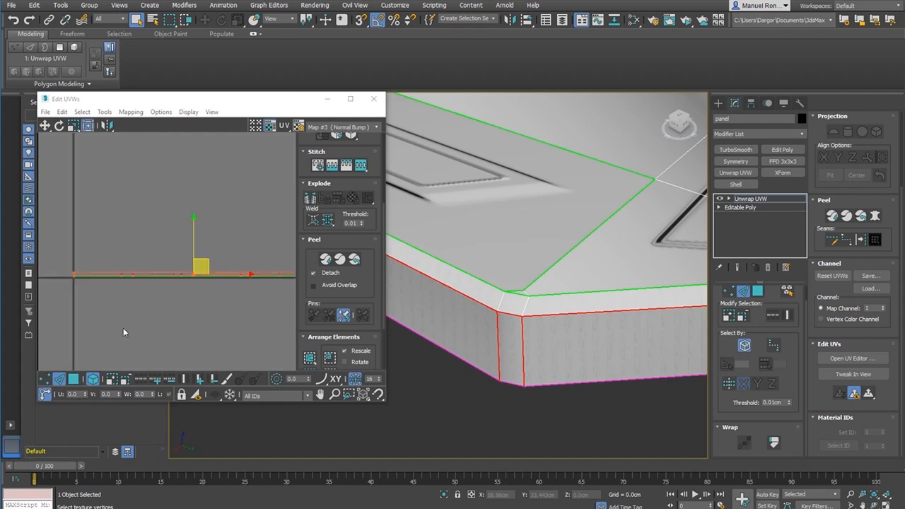
click(164, 275)
click(311, 360)
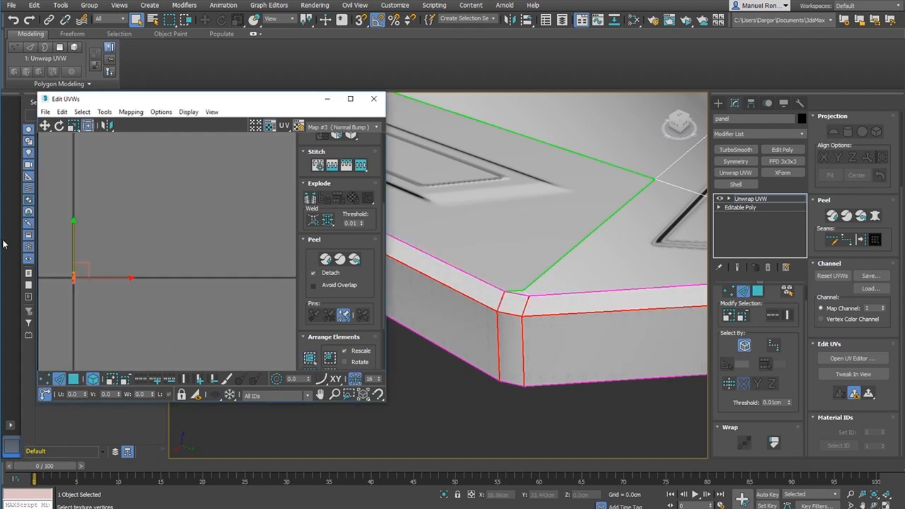
Examine the packed strip against the normal map and the panel's beveled corners in the viewport
middle_drag(88, 286, 168, 309)
scroll(155, 309, up, 5)
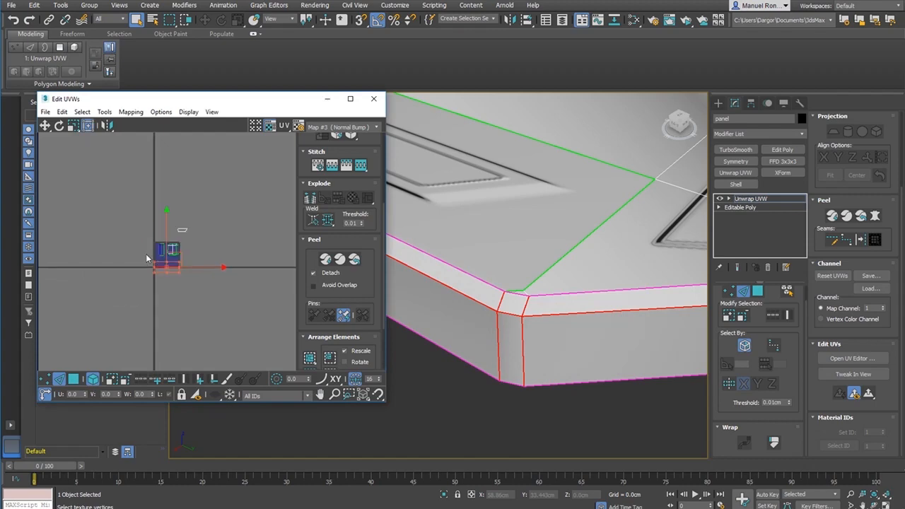
scroll(146, 258, up, 5)
scroll(530, 336, down, 6)
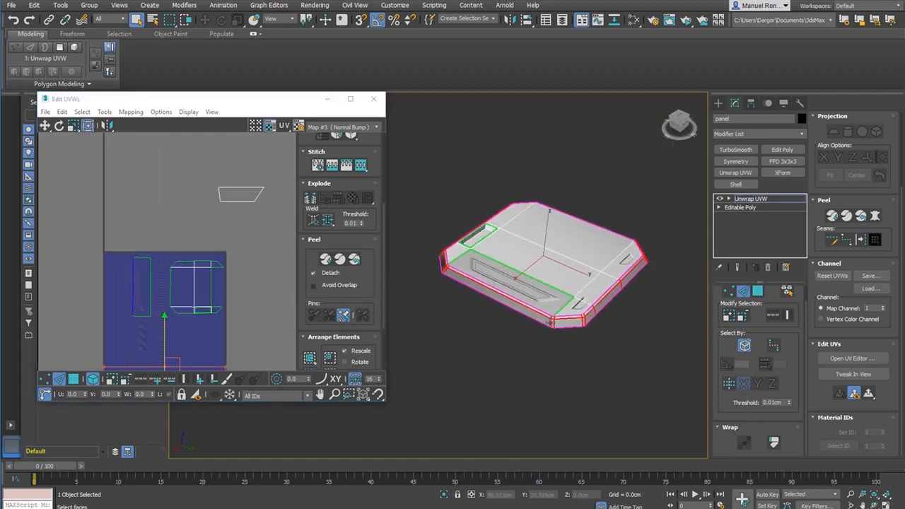
scroll(551, 322, up, 10)
middle_drag(516, 352, 632, 301)
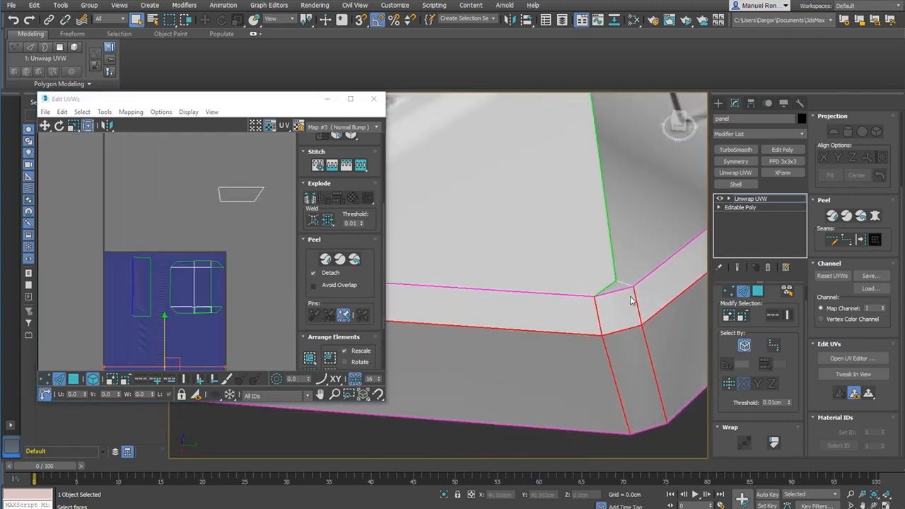
scroll(629, 301, down, 5)
middle_drag(399, 331, 623, 308)
scroll(617, 264, up, 3)
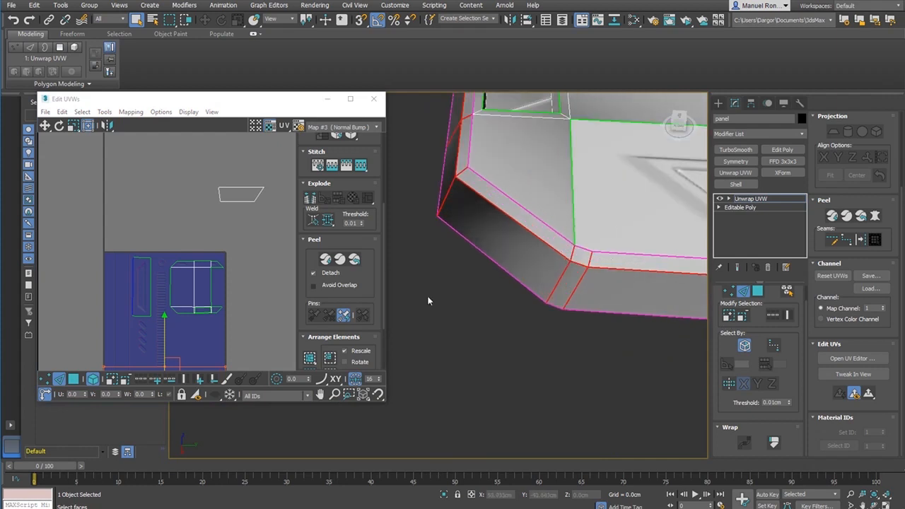
Rotate the strip a quarter turn to vertical and move it onto the plain vertical band along the normal map's edge
scroll(152, 347, up, 5)
middle_drag(200, 263, 192, 302)
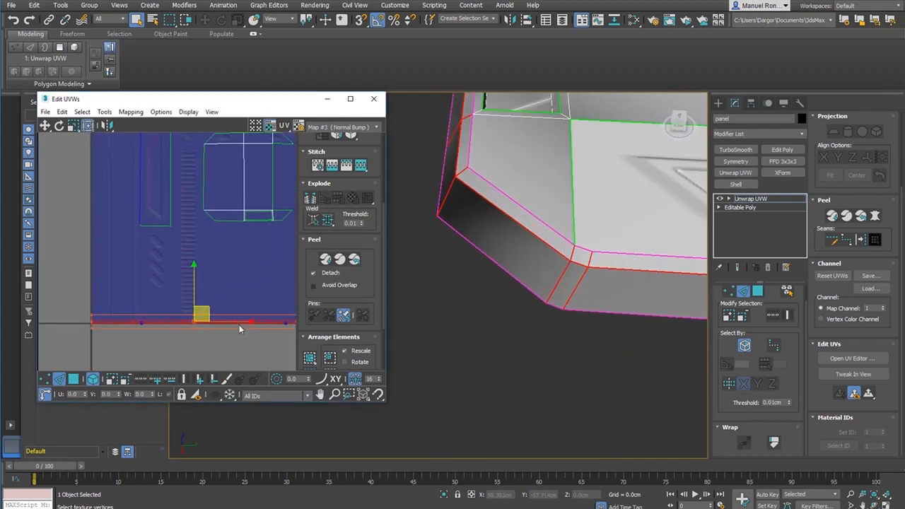
middle_drag(240, 325, 212, 326)
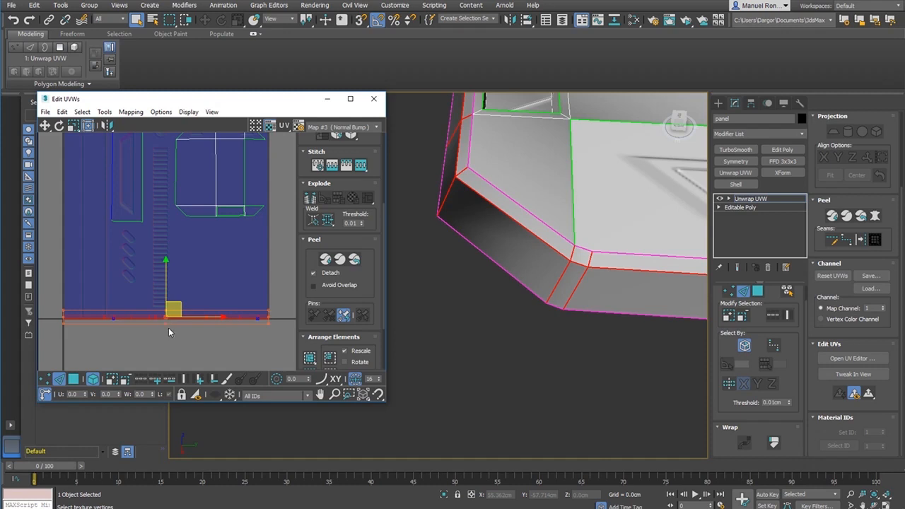
mouse_move(167, 324)
mouse_down()
mouse_move(209, 328)
mouse_move(254, 302)
mouse_up()
scroll(241, 298, down, 3)
middle_drag(197, 310, 214, 305)
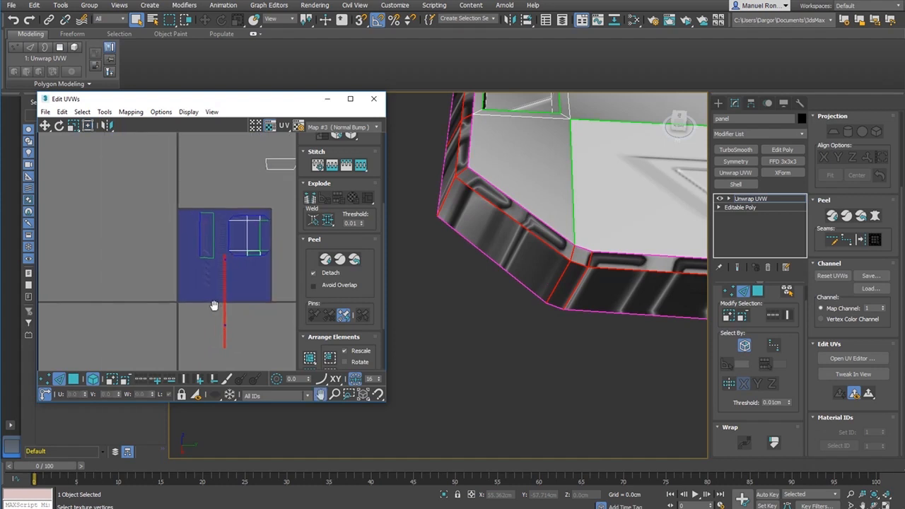
scroll(215, 301, up, 5)
mouse_move(251, 303)
mouse_down()
mouse_move(141, 214)
mouse_move(106, 169)
mouse_move(111, 162)
mouse_up()
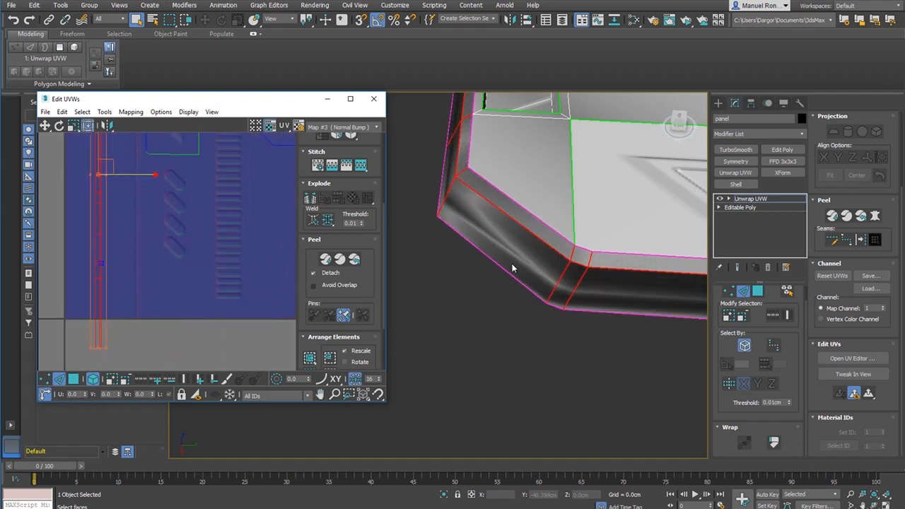
Examine the shading of the panel's bevel and side walls around the corners with the strip on its new band
scroll(515, 264, down, 4)
alt+middle_drag(524, 258, 553, 251)
scroll(579, 237, up, 5)
scroll(594, 294, down, 5)
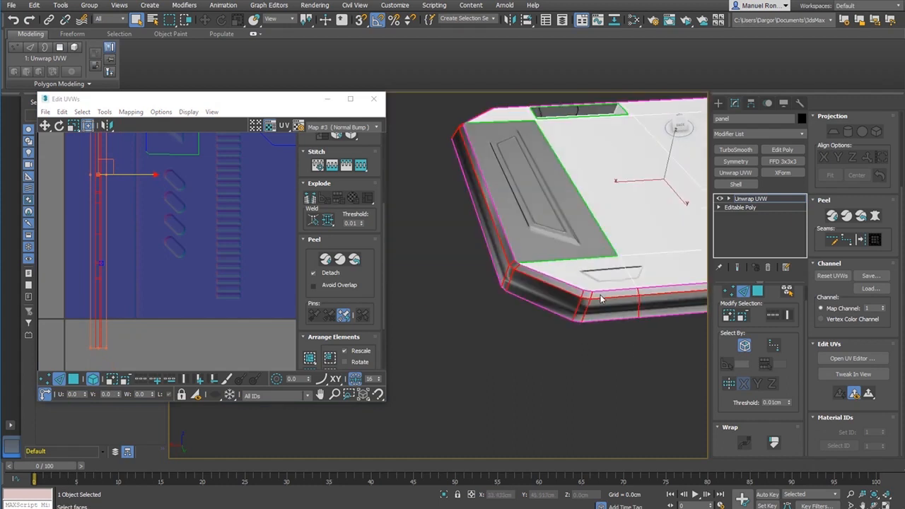
alt+middle_drag(659, 298, 588, 315)
middle_drag(144, 262, 184, 354)
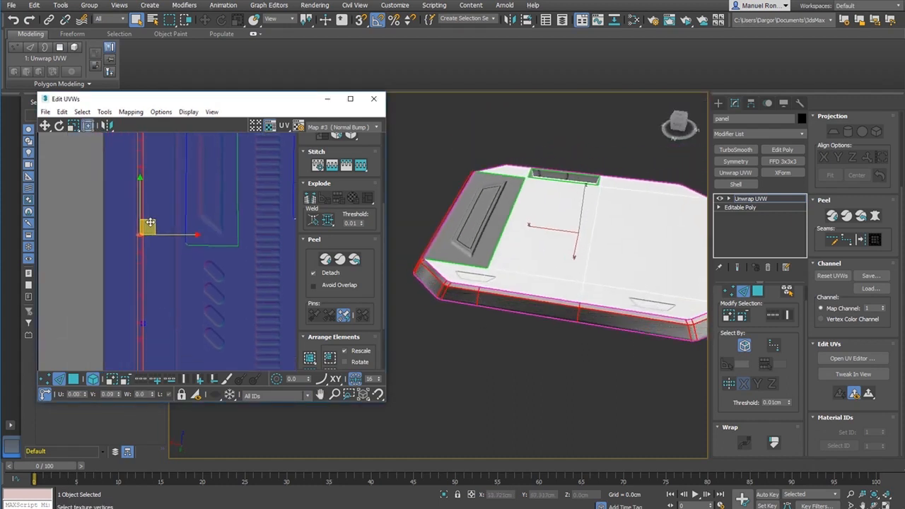
Scale and move the side-wall strip onto the vertical groove band near the normal map's edge
scroll(156, 255, down, 4)
scroll(161, 256, up, 3)
middle_drag(145, 159, 187, 294)
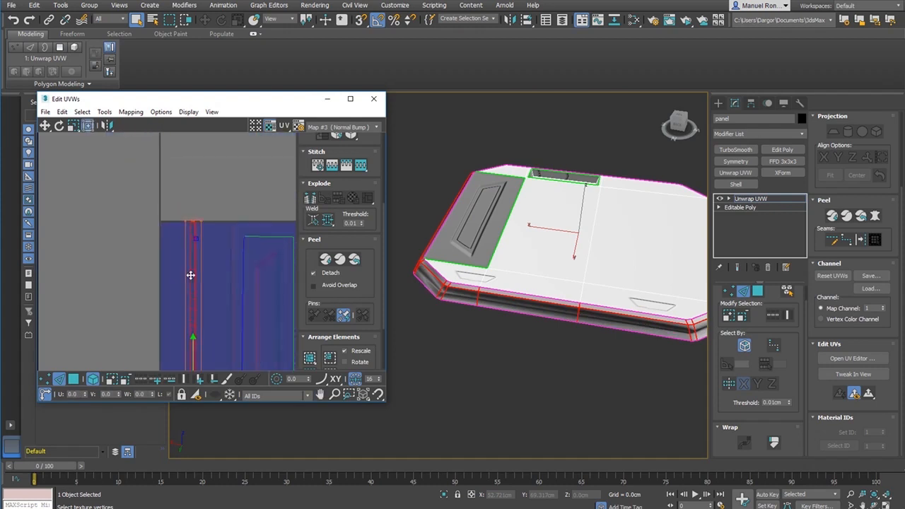
scroll(192, 276, up, 4)
scroll(198, 191, up, 3)
scroll(201, 192, down, 7)
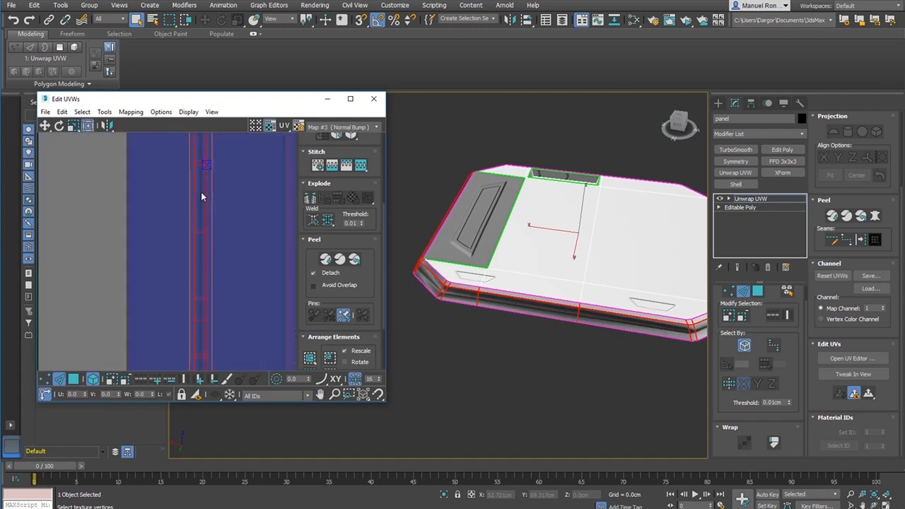
middle_drag(233, 342, 211, 286)
drag(213, 280, 202, 262)
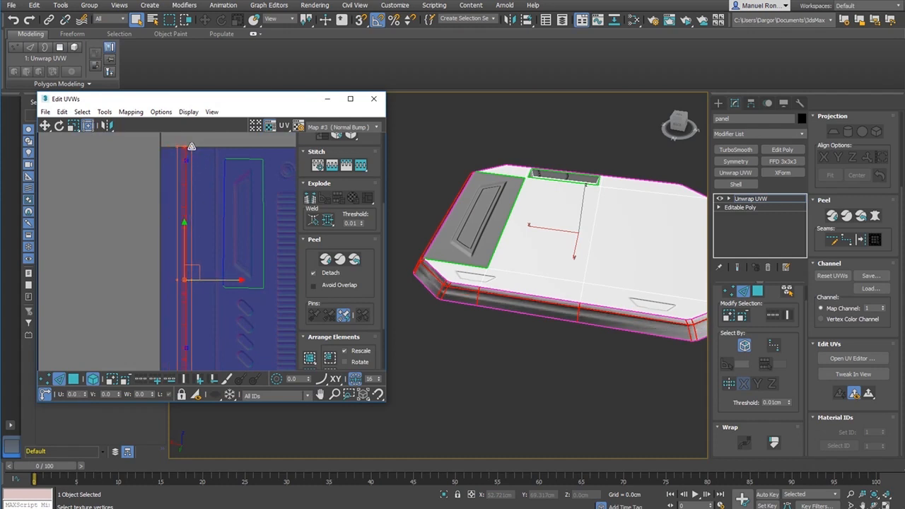
mouse_move(190, 148)
mouse_down()
mouse_move(203, 147)
mouse_move(191, 146)
mouse_up()
Narrow the strip and fine-tune its horizontal position on the groove band, checking the shading at the panel's corners
alt+middle_drag(580, 340, 389, 321)
alt+middle_drag(494, 318, 705, 333)
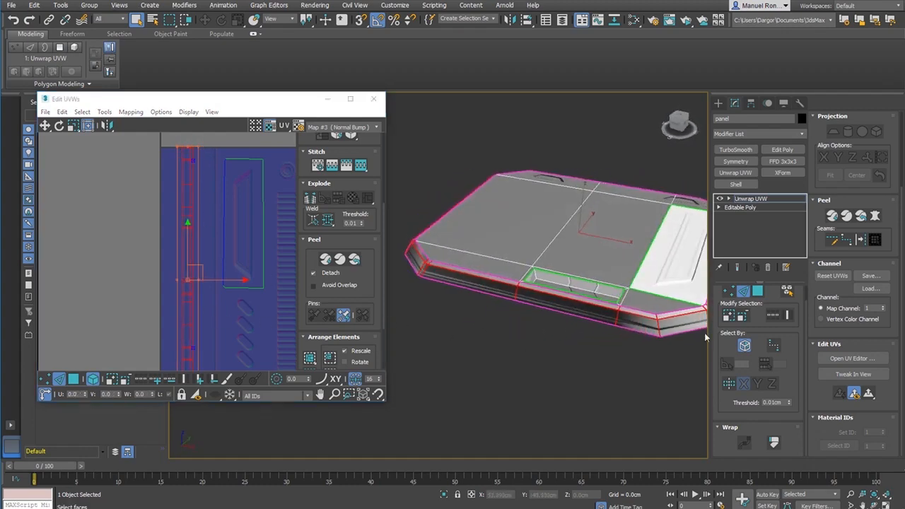
scroll(683, 327, up, 3)
alt+middle_drag(624, 334, 669, 340)
scroll(669, 340, down, 4)
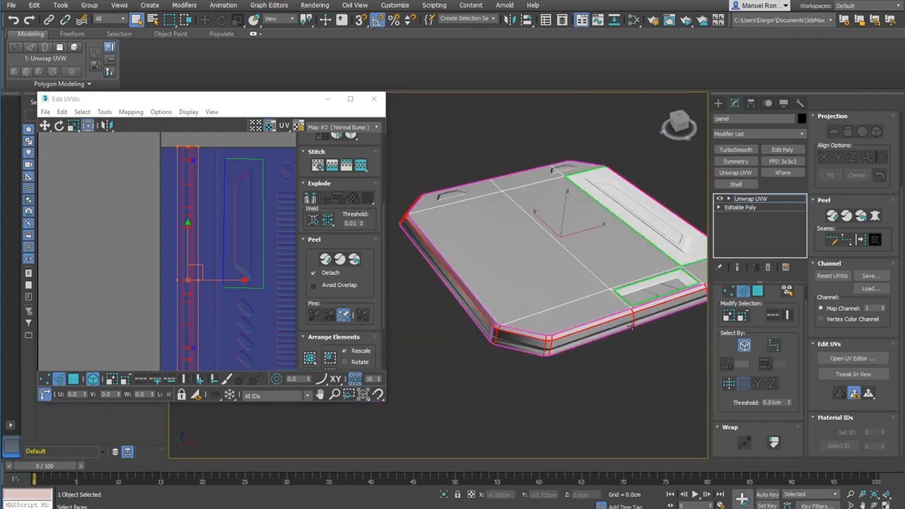
alt+middle_drag(601, 335, 568, 347)
scroll(556, 356, up, 2)
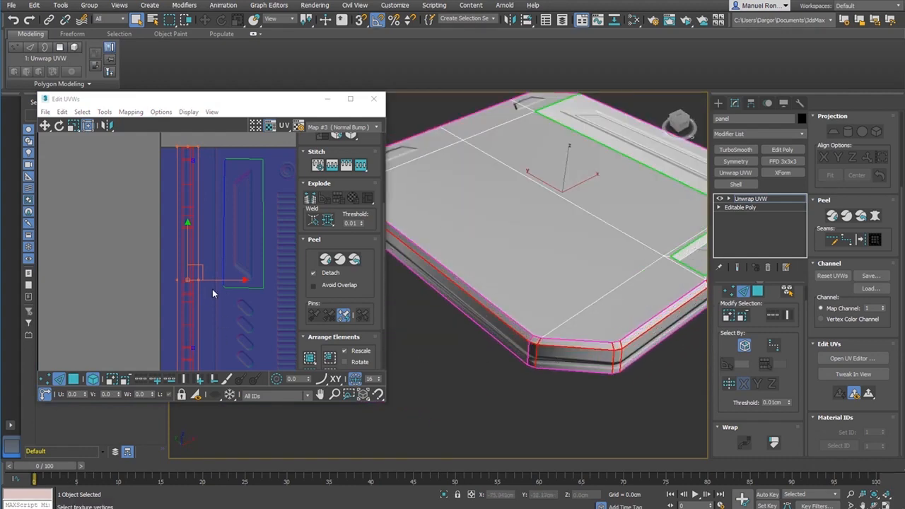
mouse_move(216, 280)
mouse_down()
mouse_move(244, 279)
mouse_move(215, 281)
mouse_up()
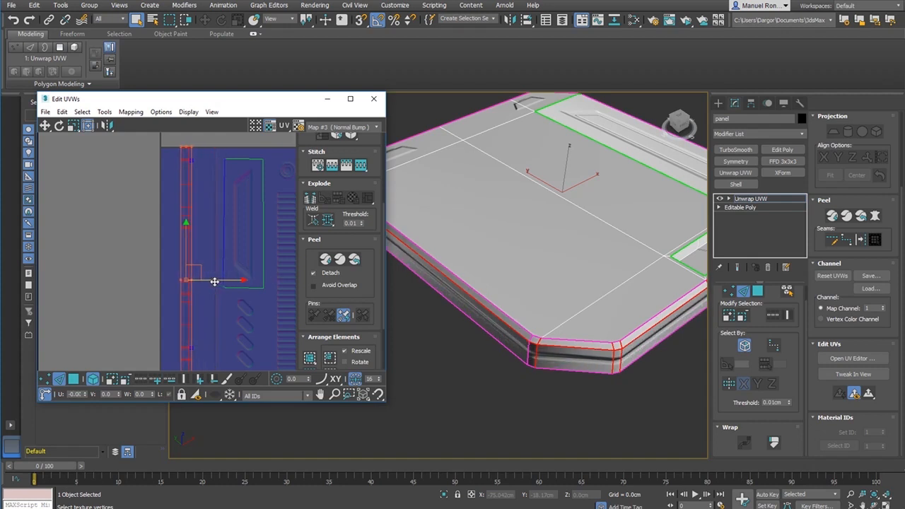
click(446, 353)
Select the floor face of the panel's recessed slot and apply a Quick Planar Map to it
scroll(523, 312, down, 4)
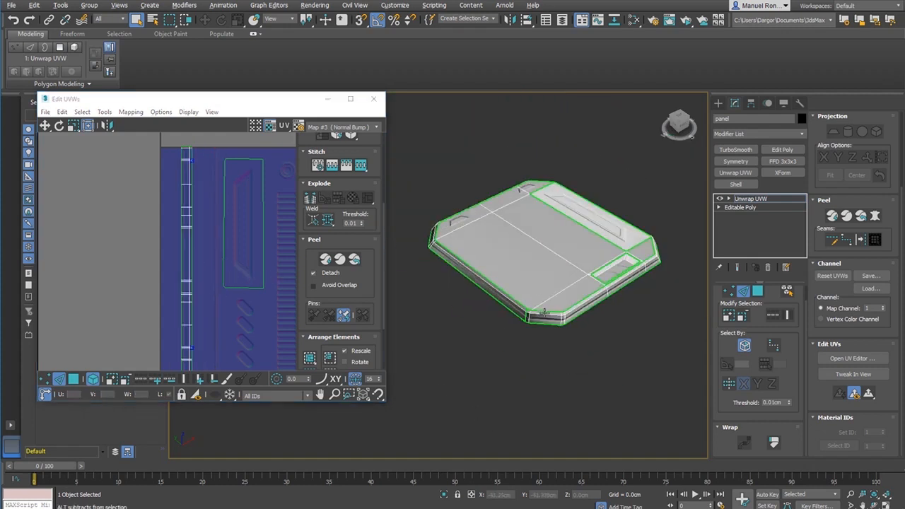
alt+middle_drag(544, 313, 543, 302)
scroll(544, 302, up, 3)
scroll(200, 264, down, 3)
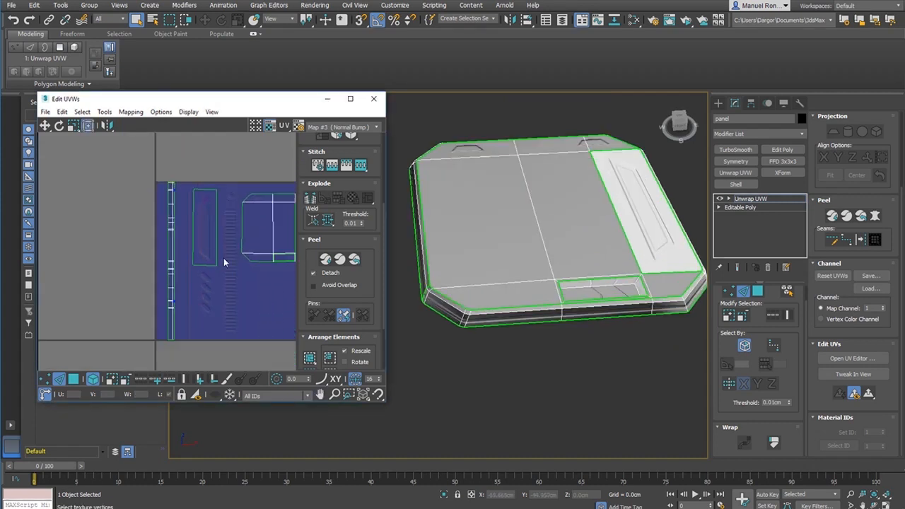
alt+middle_drag(610, 326, 587, 322)
scroll(557, 320, up, 5)
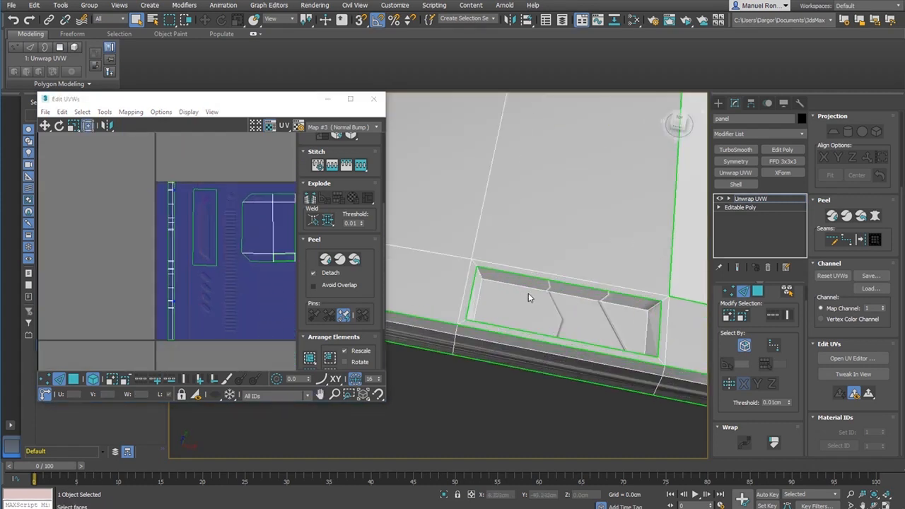
click(758, 291)
click(540, 318)
scroll(182, 241, down, 6)
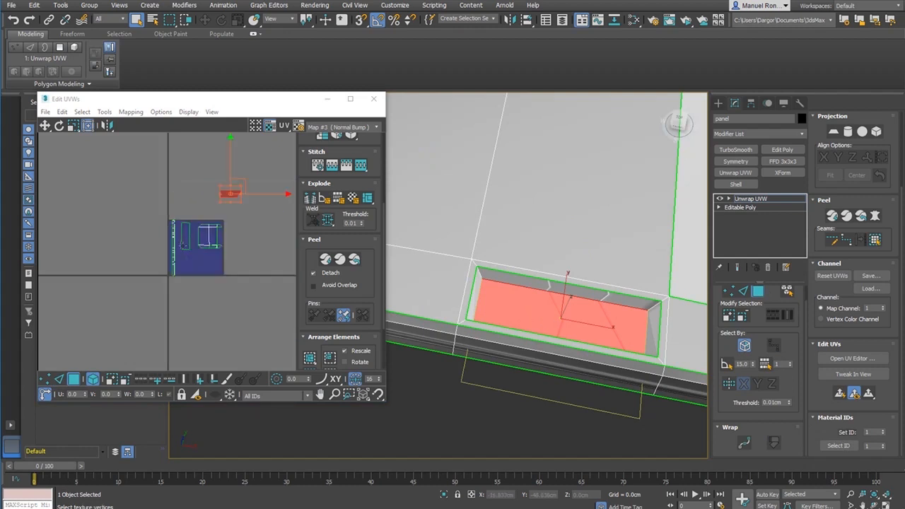
middle_drag(223, 220, 227, 241)
scroll(227, 242, up, 5)
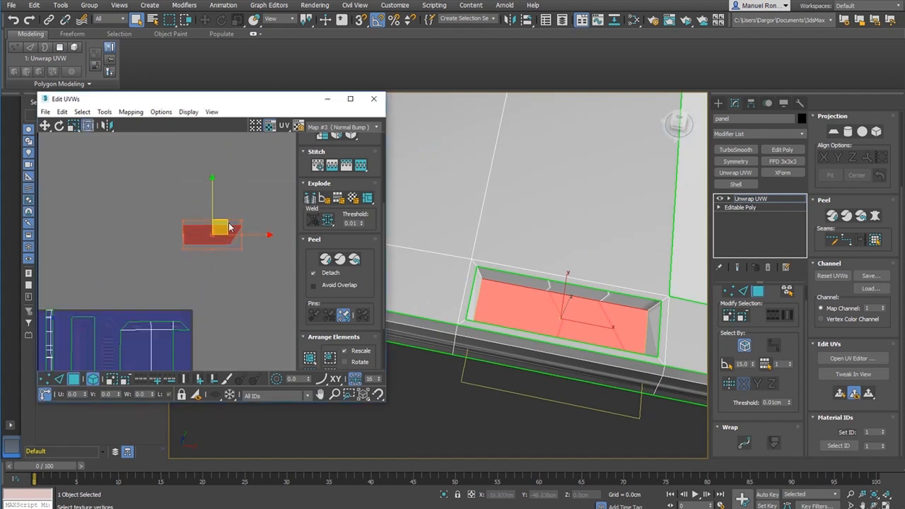
click(842, 396)
Rotate the slot floor's UV shell a quarter turn to vertical, scale it down and move it over the map's ribbed column
middle_drag(235, 294, 262, 190)
scroll(262, 190, down, 1)
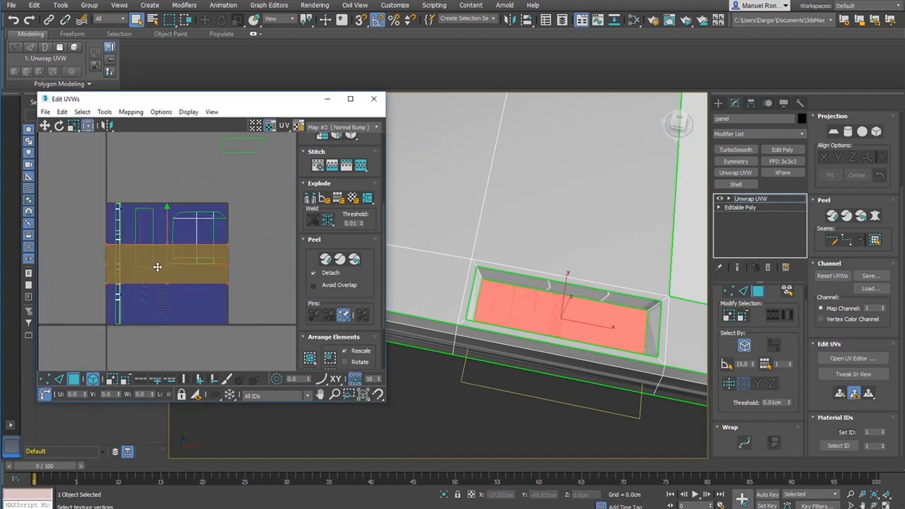
click(226, 276)
drag(224, 264, 172, 249)
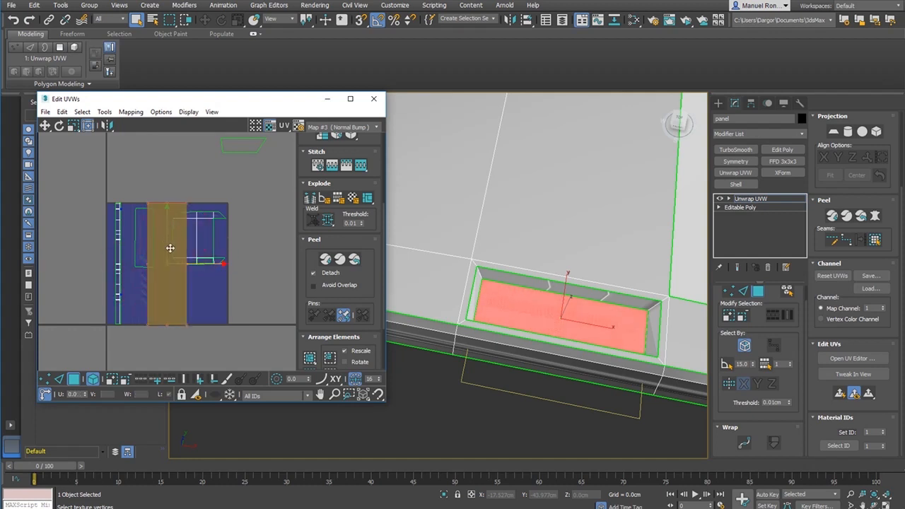
scroll(172, 248, up, 3)
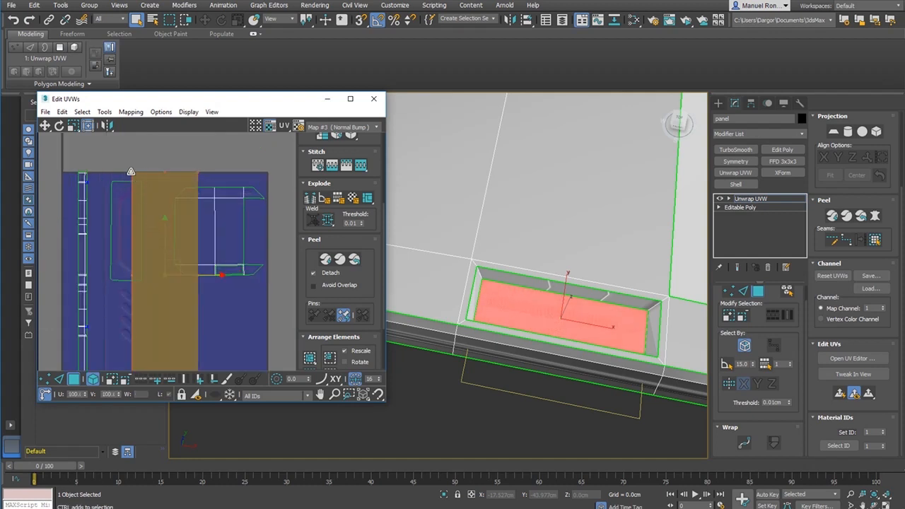
drag(131, 172, 255, 302)
middle_drag(213, 352, 231, 272)
scroll(217, 271, up, 3)
drag(201, 253, 158, 234)
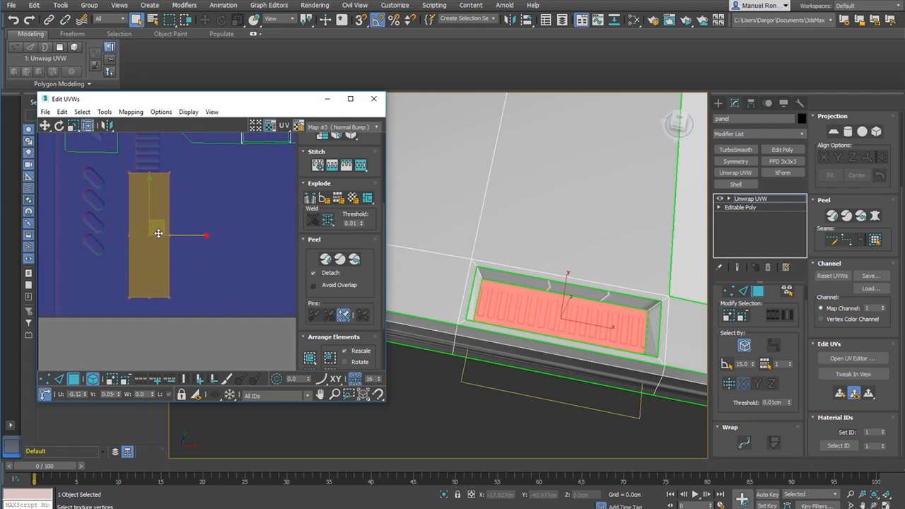
Fine-tune the slot floor shell's width and position so it evenly frames the lower run of ribs
scroll(158, 233, up, 2)
scroll(181, 320, up, 2)
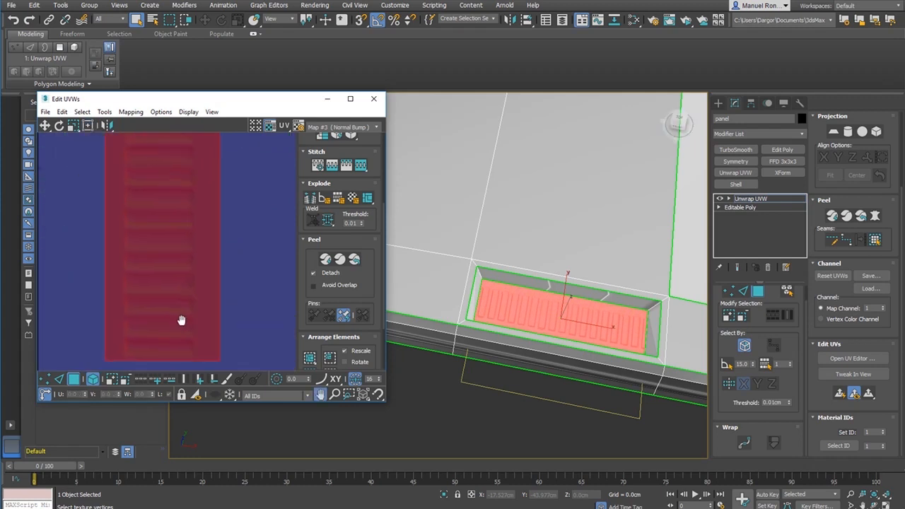
middle_drag(181, 320, 211, 331)
drag(180, 262, 178, 250)
scroll(178, 252, down, 1)
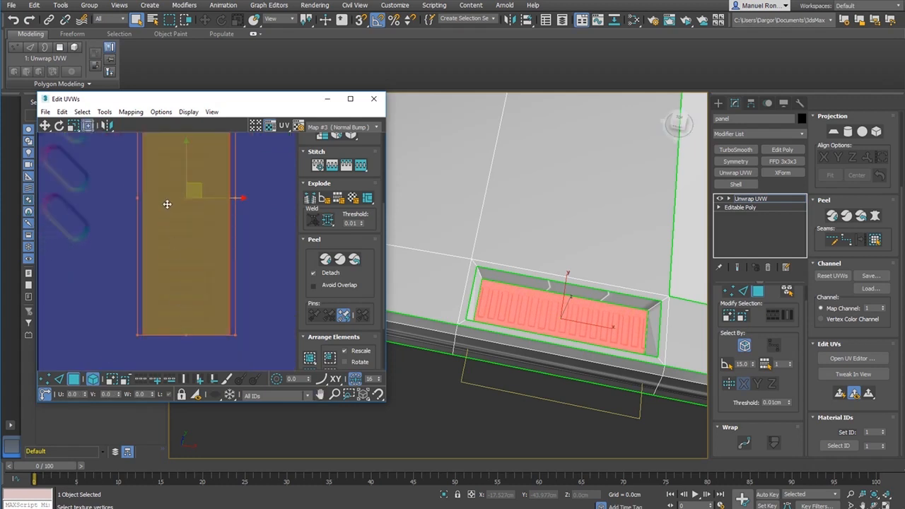
middle_drag(178, 307, 180, 323)
scroll(185, 246, up, 1)
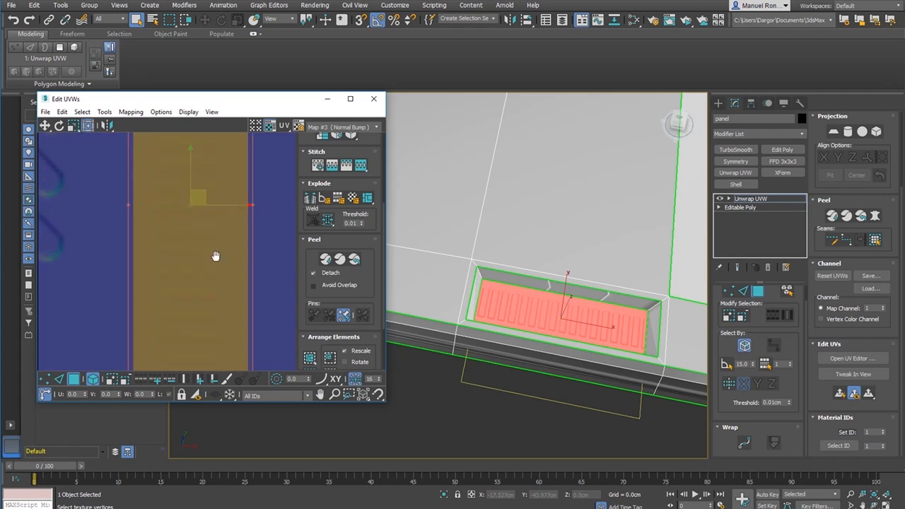
middle_drag(216, 256, 185, 176)
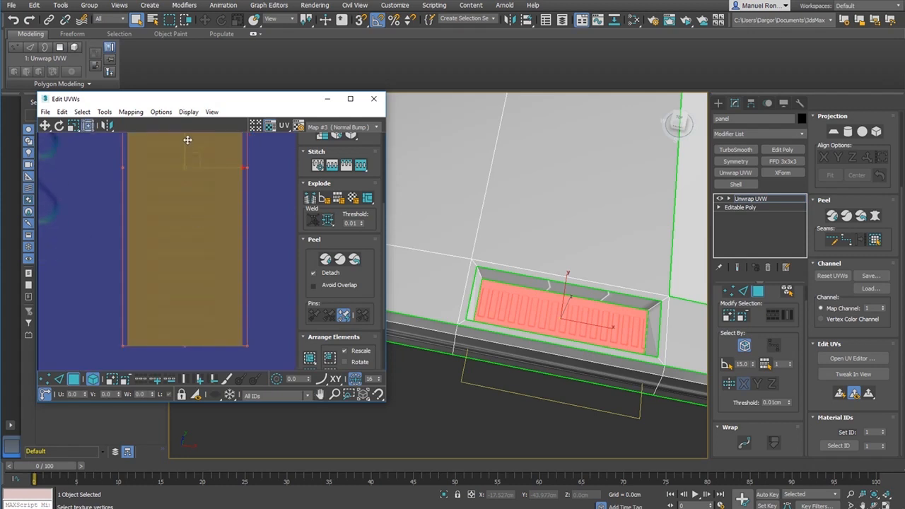
drag(183, 142, 185, 147)
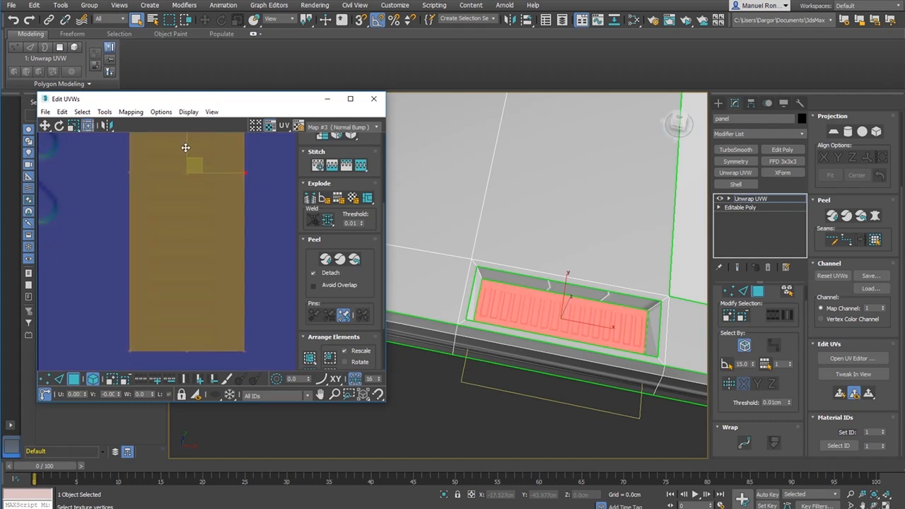
click(430, 414)
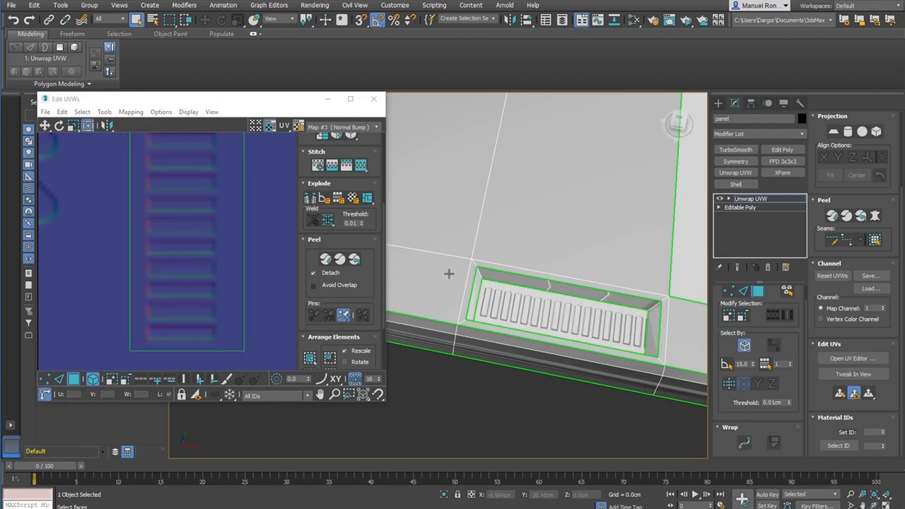
Select the inner wall faces of the recessed slot and apply a Quick Planar Map to them
middle_drag(207, 176, 202, 221)
click(586, 288)
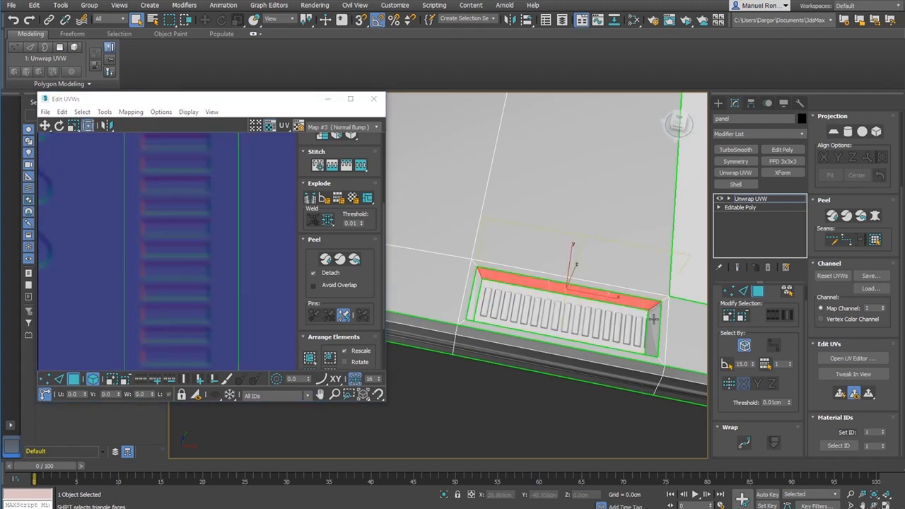
alt+middle_drag(640, 322, 667, 342)
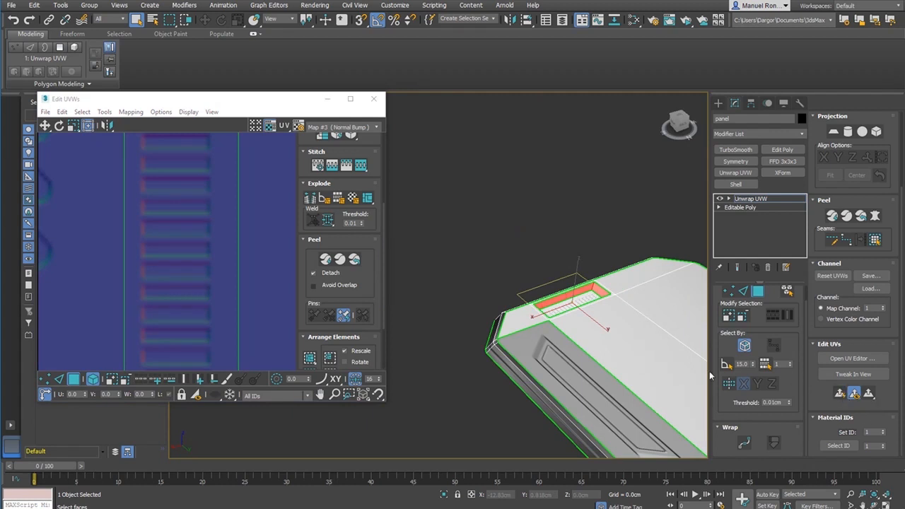
scroll(258, 234, down, 8)
middle_drag(247, 220, 194, 258)
scroll(128, 217, up, 2)
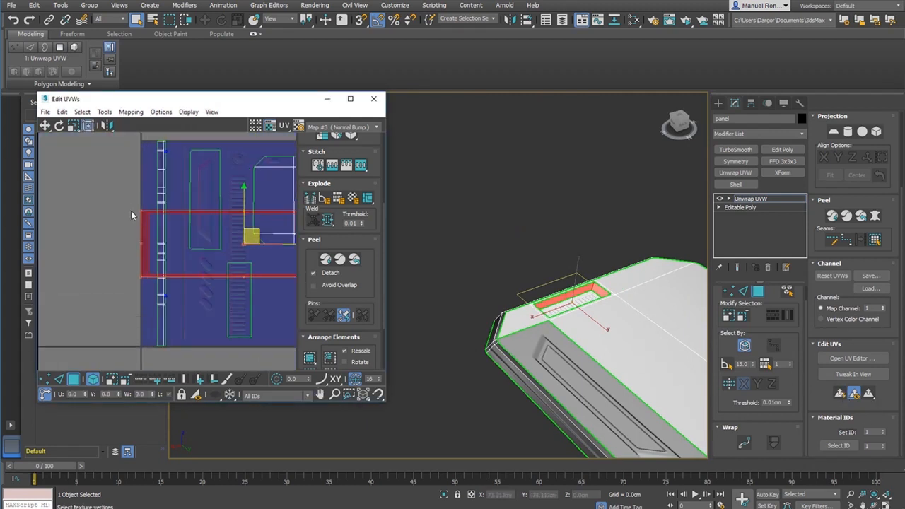
scroll(131, 211, up, 2)
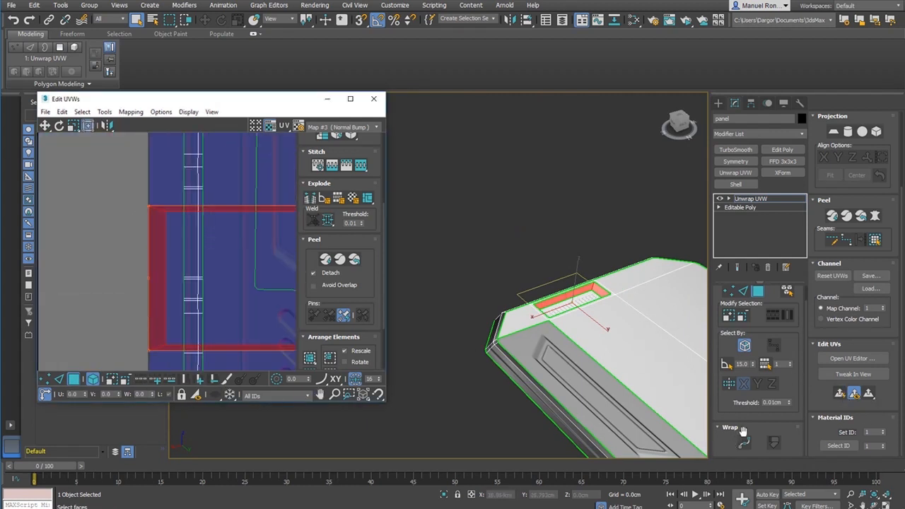
Select a corner edge between the slot's inner walls and unfold the walls into a strip with Unfold Strip From Loop
click(59, 380)
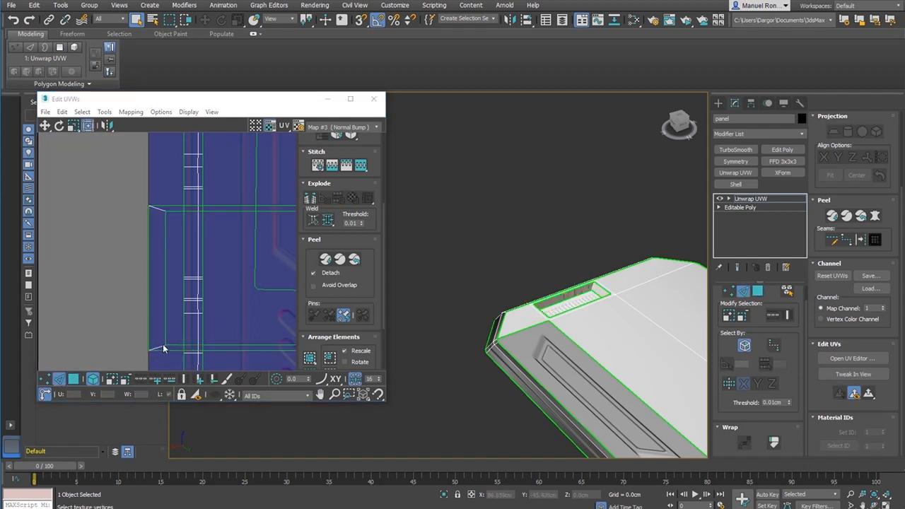
double_click(172, 346)
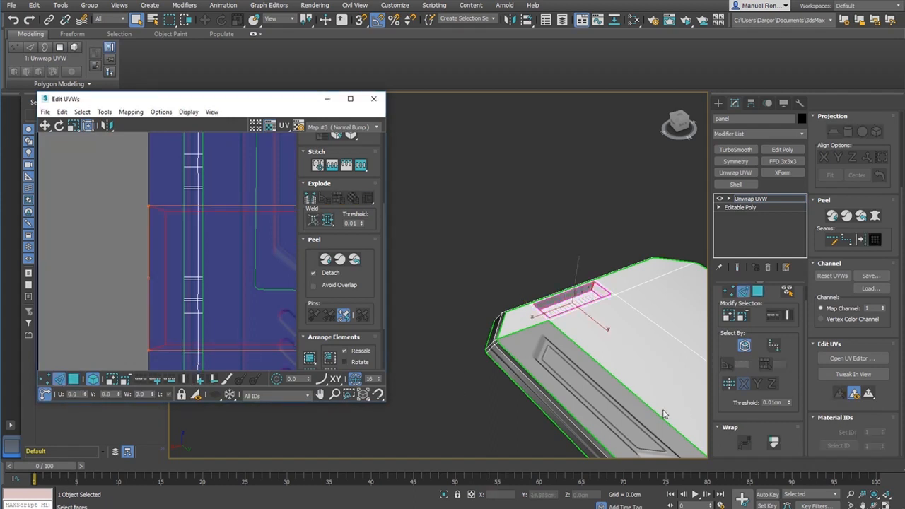
click(151, 325)
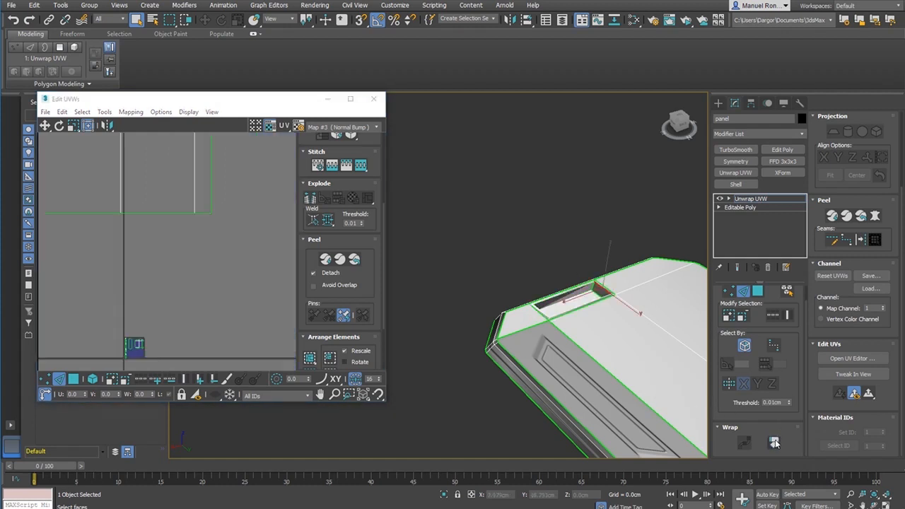
scroll(147, 261, down, 5)
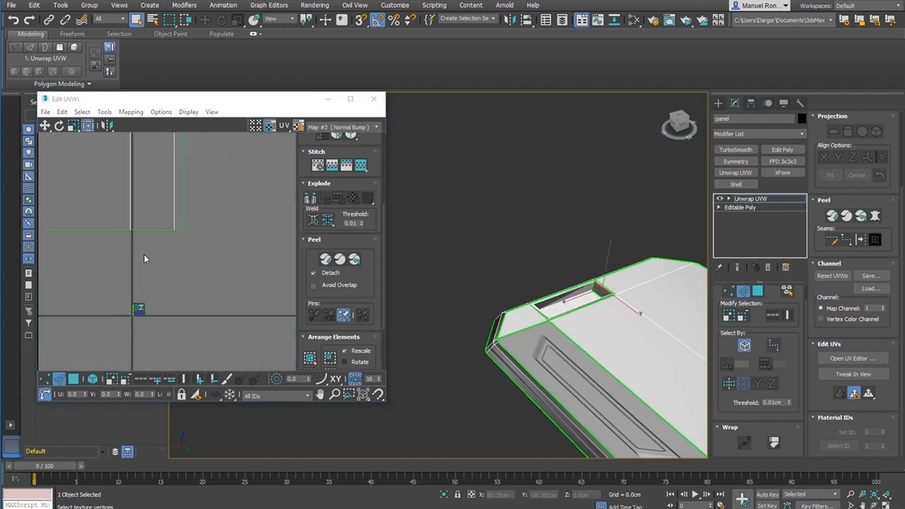
middle_drag(152, 263, 205, 324)
scroll(197, 316, down, 3)
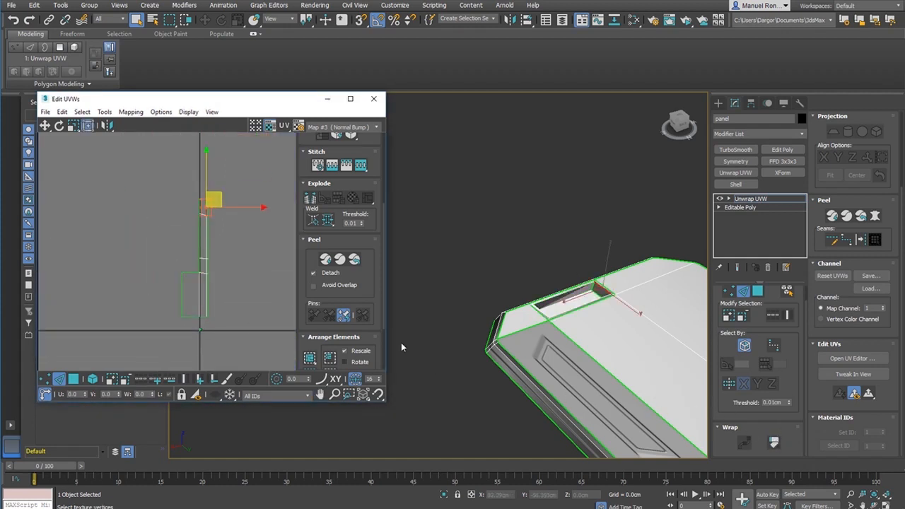
alt+middle_drag(401, 347, 250, 301)
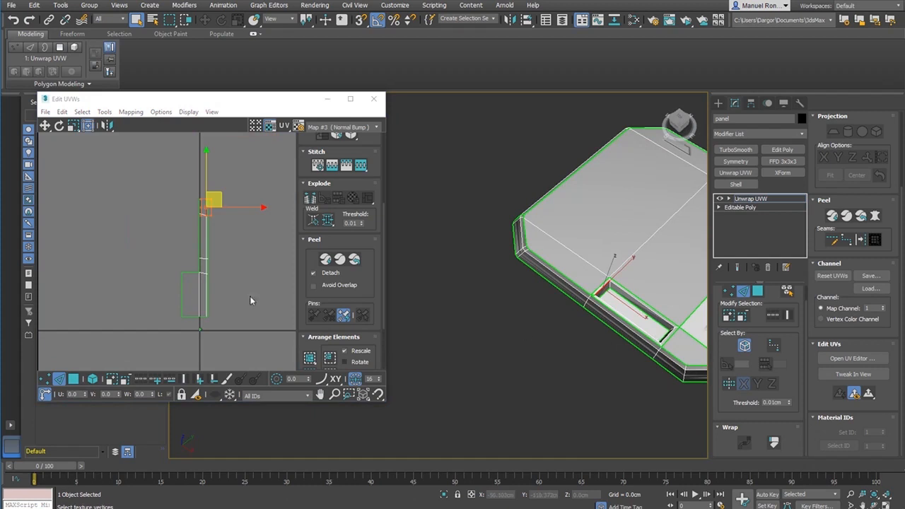
Select the slot wall strip's faces and pack them into the texture tile with rescaling
click(73, 380)
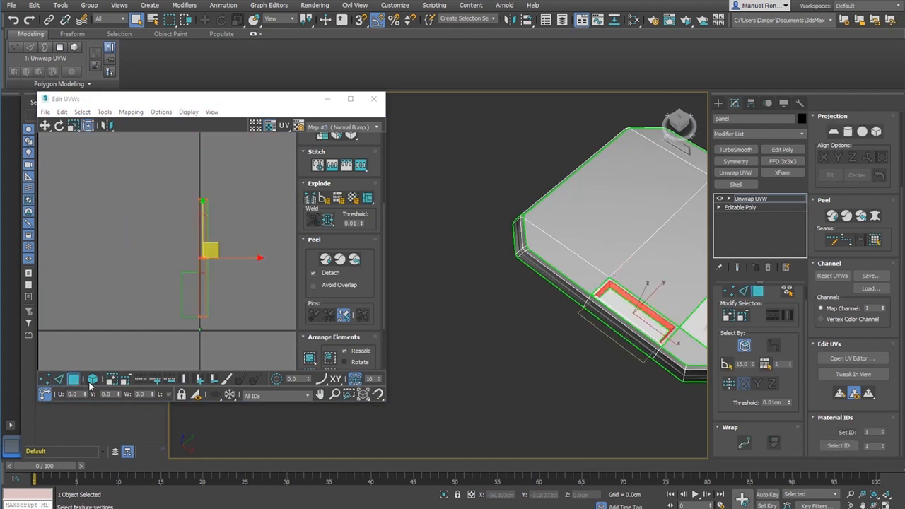
click(310, 357)
alt+middle_drag(520, 315, 531, 365)
click(597, 371)
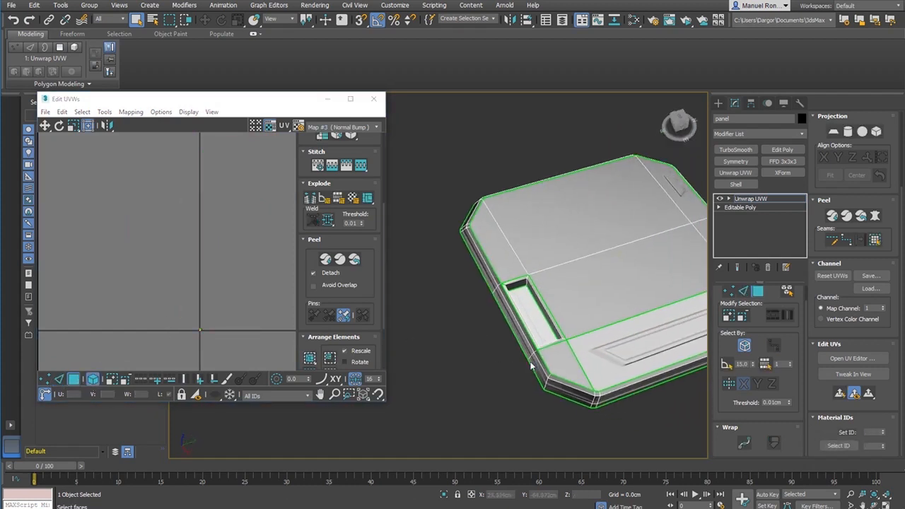
Collapse the panel's Unwrap UVW modifier into the Editable Poly and hide the viewport's edge display
key(ctrl+e)
mouse_move(588, 314)
alt+middle_down()
mouse_move(619, 322)
mouse_move(538, 288)
mouse_move(607, 301)
alt+middle_up()
key(F4)
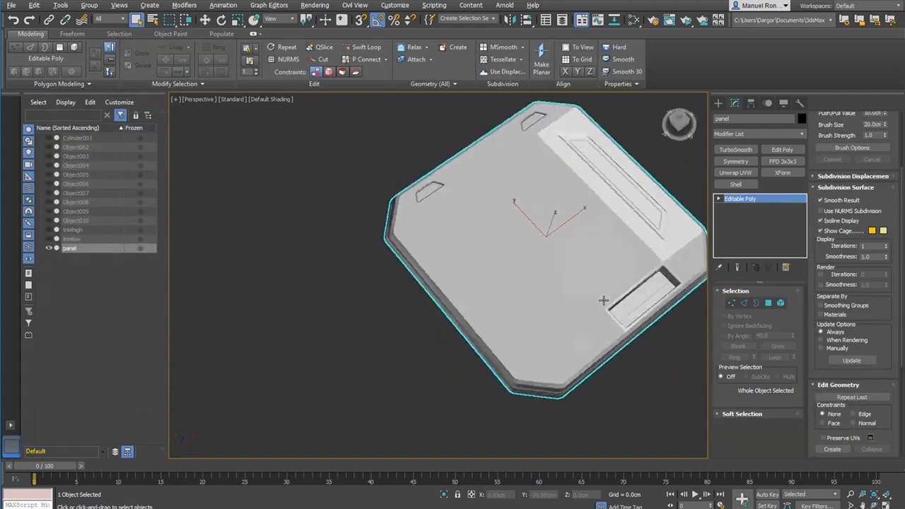
Examine the panel's side-wall trim and the recessed slot's inner walls from several angles
scroll(626, 273, up, 5)
scroll(650, 247, down, 5)
alt+middle_drag(637, 254, 473, 252)
scroll(545, 304, up, 7)
scroll(549, 306, up, 4)
scroll(592, 299, down, 5)
scroll(510, 259, down, 4)
scroll(556, 238, down, 5)
scroll(532, 226, up, 4)
scroll(504, 223, up, 3)
scroll(473, 253, down, 5)
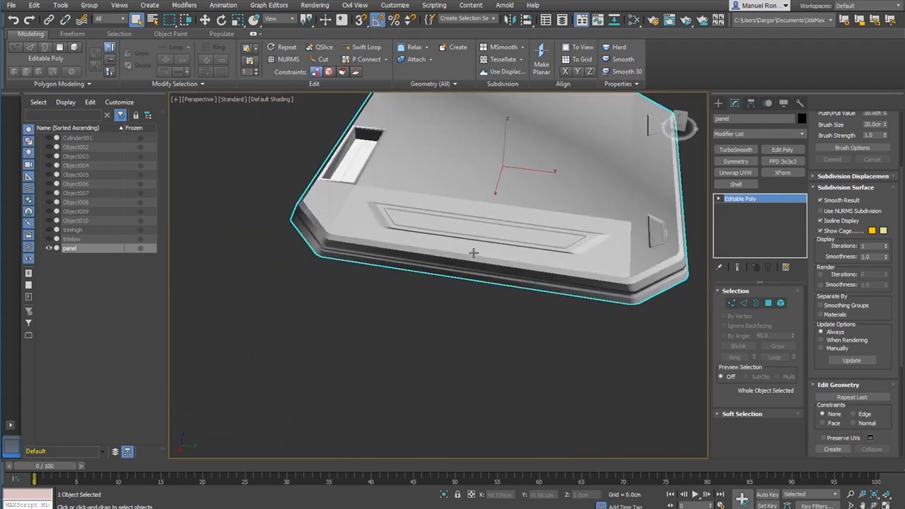
alt+middle_drag(424, 234, 518, 267)
scroll(455, 241, up, 3)
scroll(441, 275, down, 4)
scroll(538, 222, up, 3)
scroll(527, 263, up, 3)
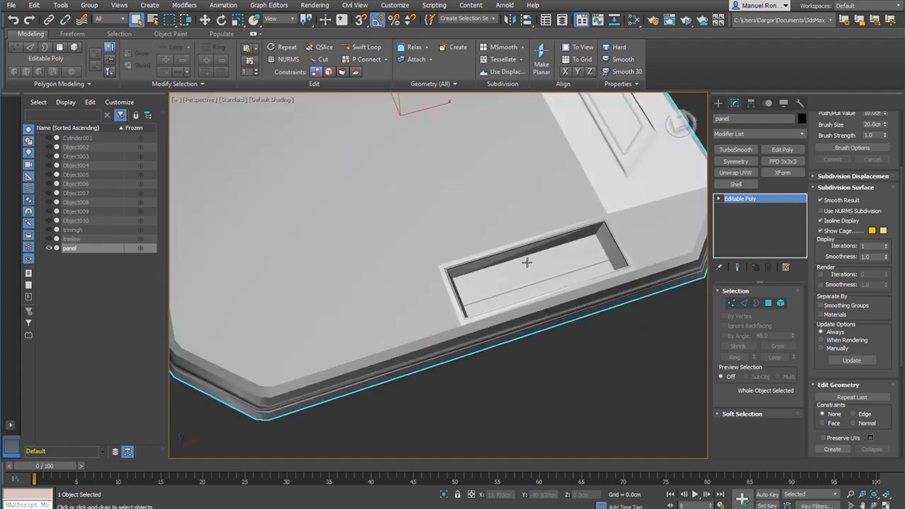
Select the recessed slot's inner wall polygons as a loop and inspect them up close
click(769, 303)
scroll(499, 271, up, 3)
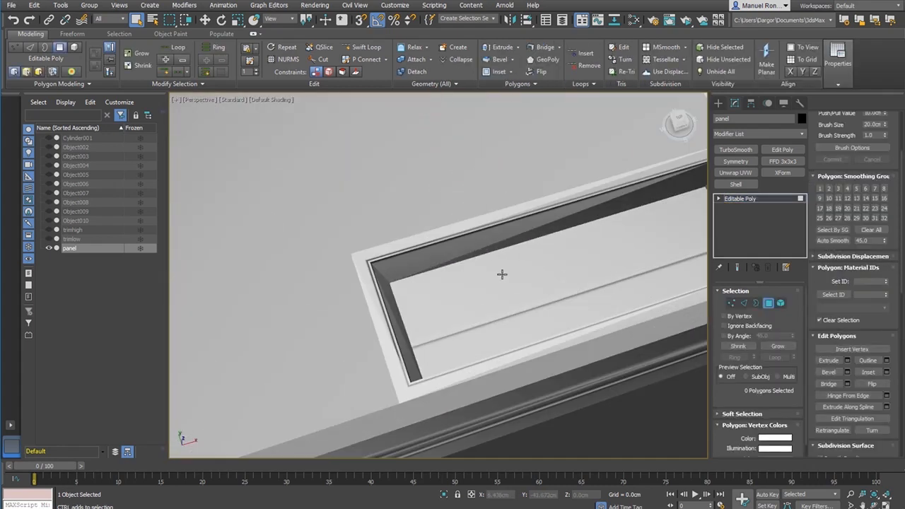
click(499, 240)
shift+click(388, 296)
scroll(523, 241, down, 3)
alt+middle_drag(524, 240, 556, 291)
alt+middle_drag(487, 315, 470, 297)
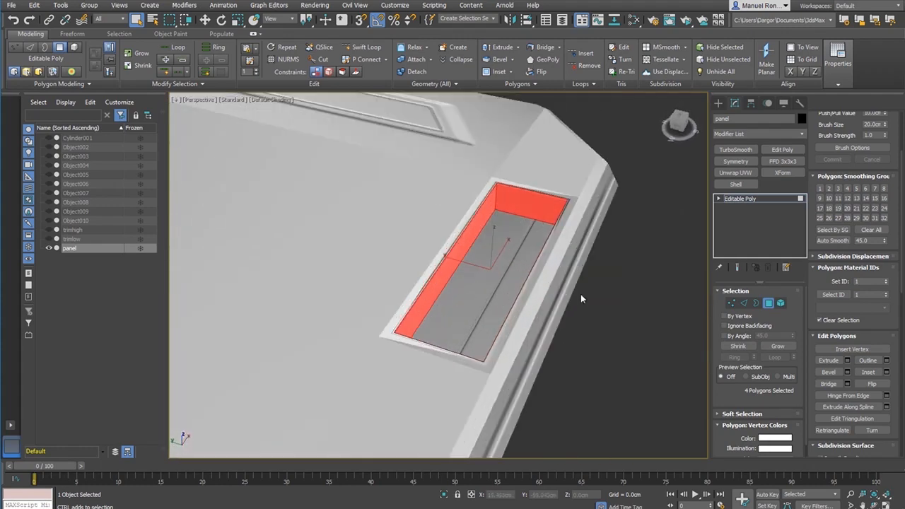
scroll(532, 239, up, 3)
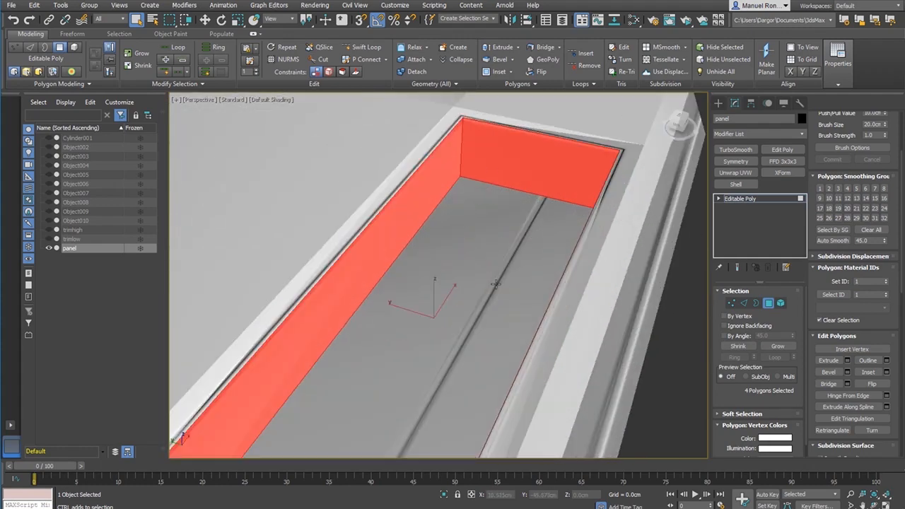
scroll(497, 284, down, 5)
scroll(545, 227, up, 2)
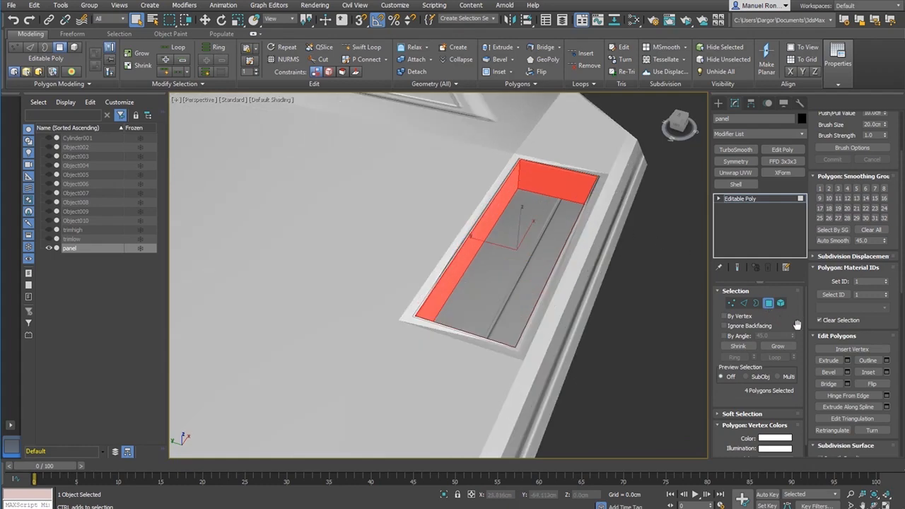
Move the slot floor's UV face onto the trim sheet's slatted strip and align it over the slats
scroll(549, 272, up, 2)
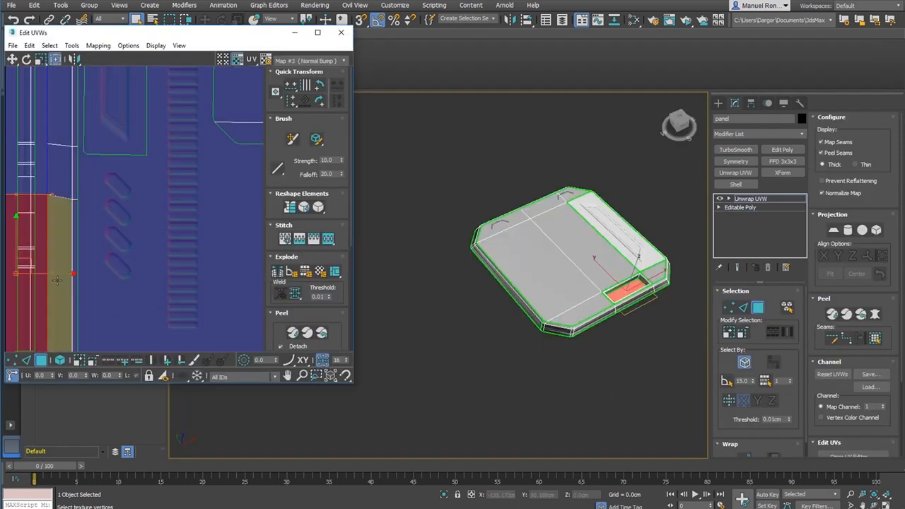
drag(76, 269, 246, 269)
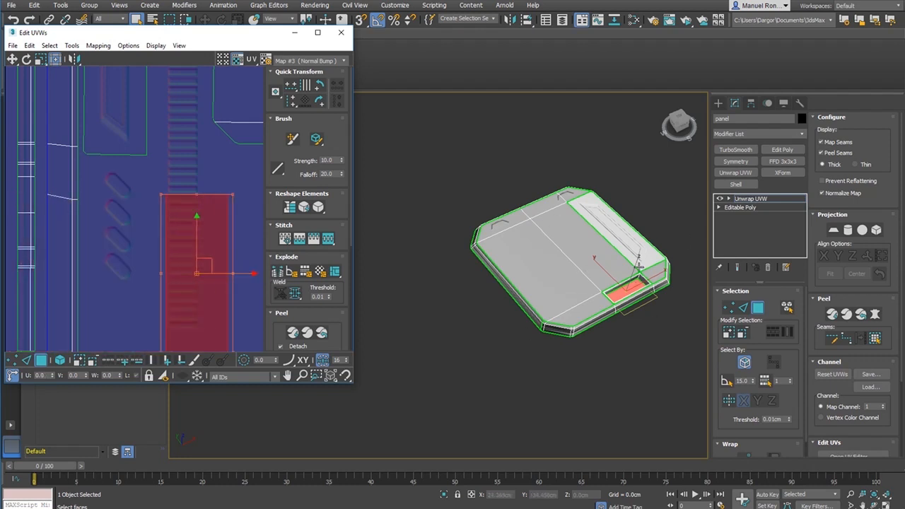
middle_drag(209, 306, 205, 272)
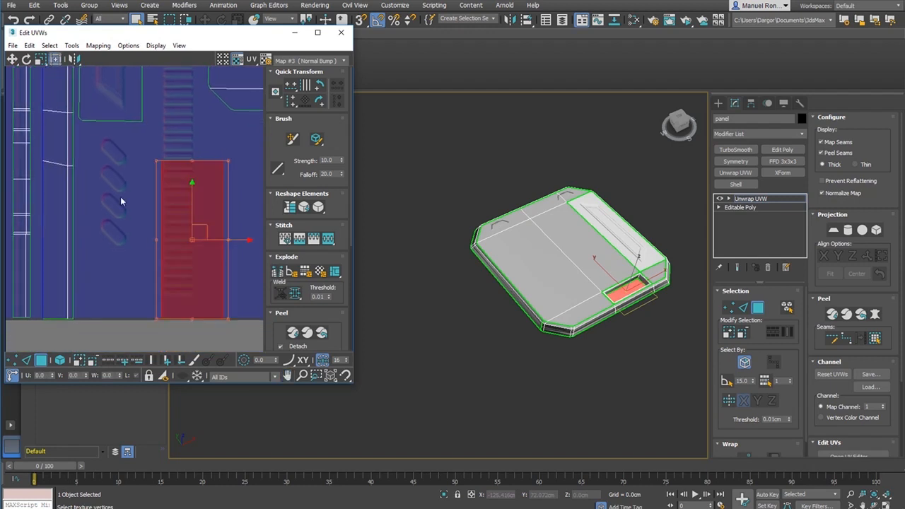
scroll(197, 258, up, 3)
drag(199, 217, 174, 185)
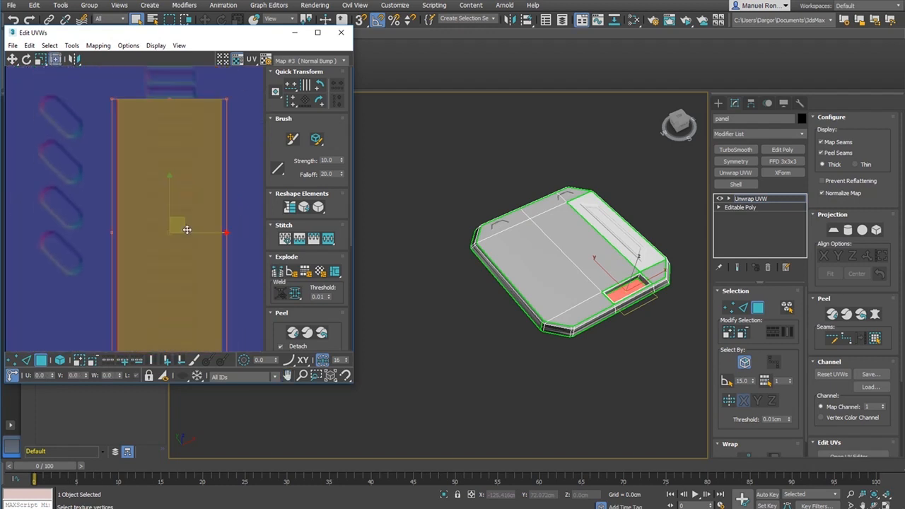
scroll(175, 213, down, 2)
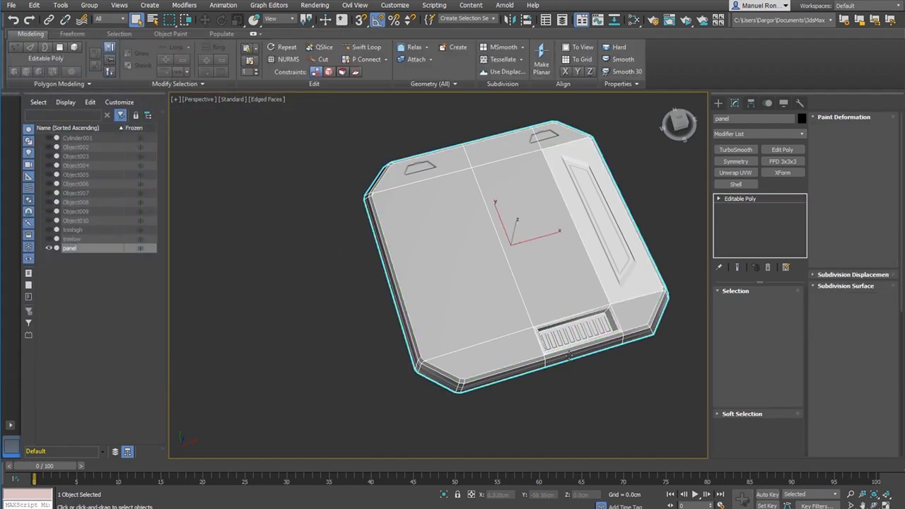
Hide the edge display in the perspective viewport and get a close view of the slot's slatted floor
scroll(548, 342, down, 4)
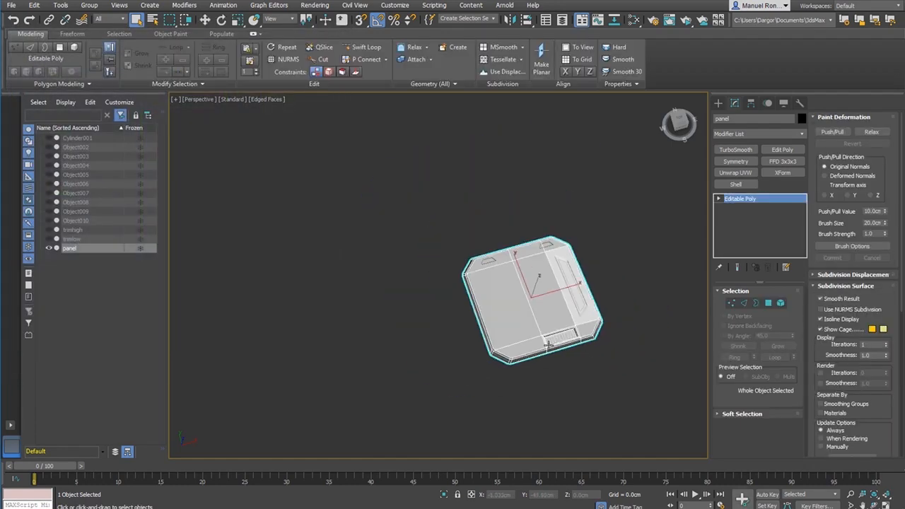
mouse_move(547, 344)
alt+middle_down()
mouse_move(598, 362)
mouse_move(552, 347)
mouse_move(512, 350)
mouse_move(542, 323)
mouse_move(653, 311)
mouse_move(468, 318)
alt+middle_up()
key(F4)
scroll(570, 343, up, 5)
scroll(467, 318, up, 4)
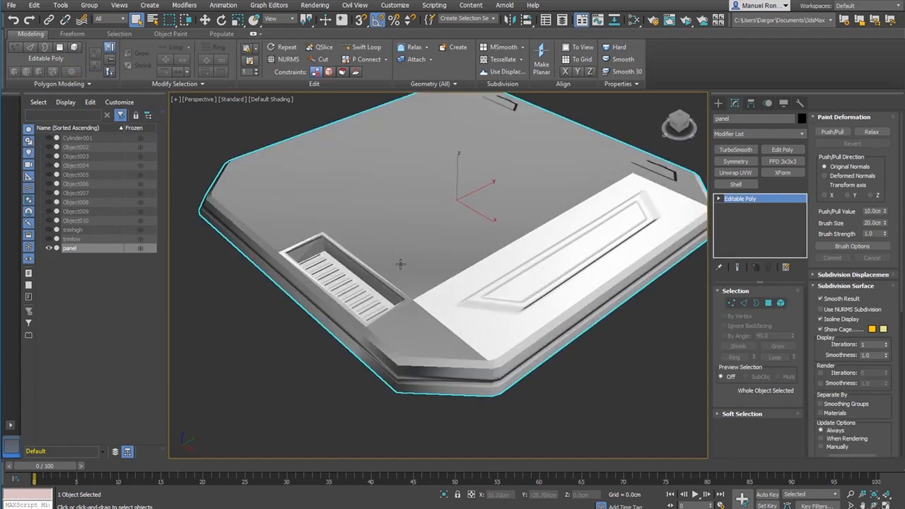
Examine the trimmed panel from several angles, including its slatted slot, side walls and corner details
alt+middle_drag(400, 264, 469, 299)
scroll(485, 304, down, 2)
scroll(431, 265, up, 2)
scroll(456, 273, down, 4)
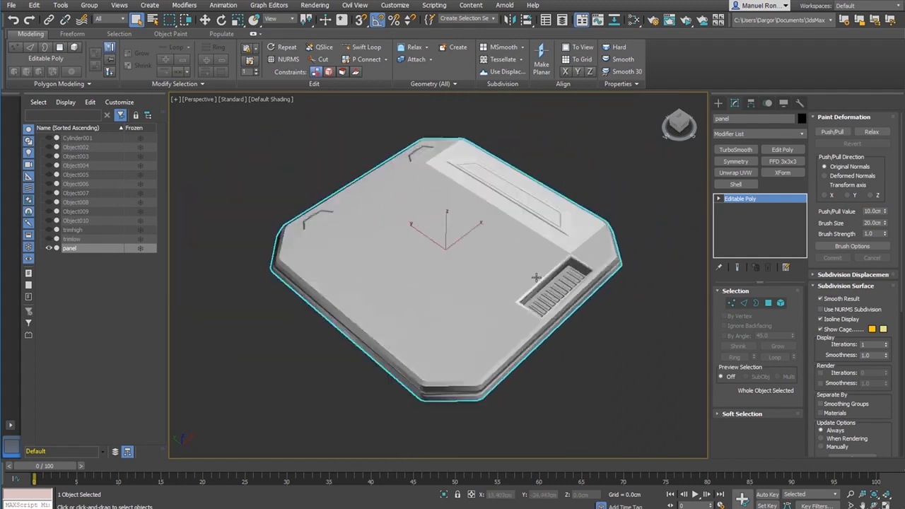
scroll(469, 351, up, 5)
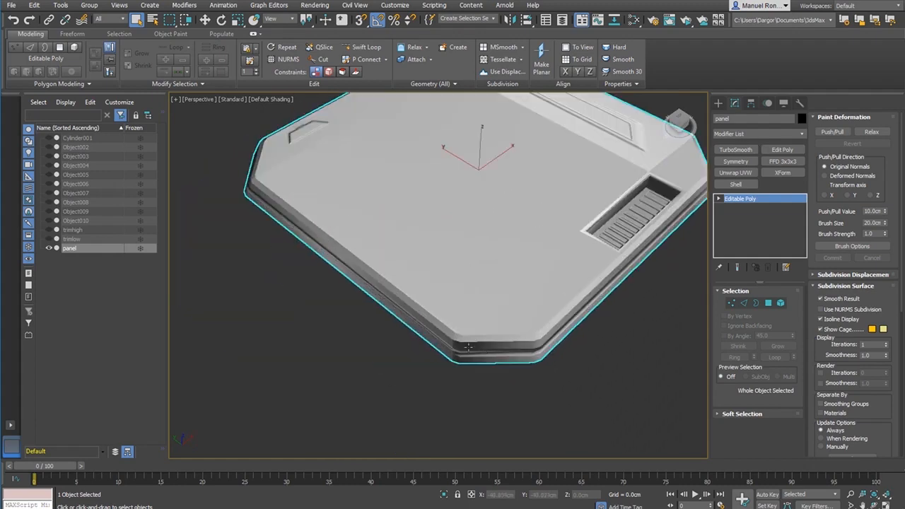
alt+middle_drag(469, 348, 496, 318)
scroll(504, 250, up, 3)
alt+middle_drag(505, 249, 552, 265)
key(z)
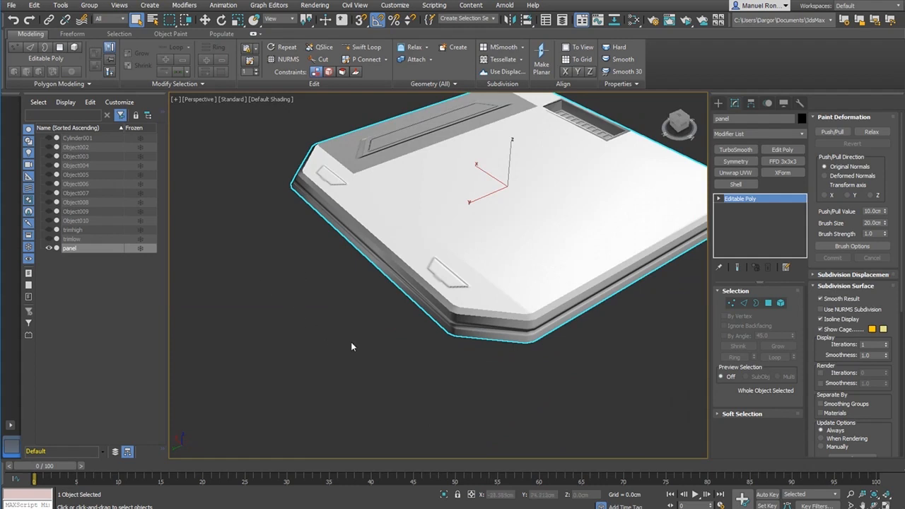
middle_drag(504, 291, 487, 343)
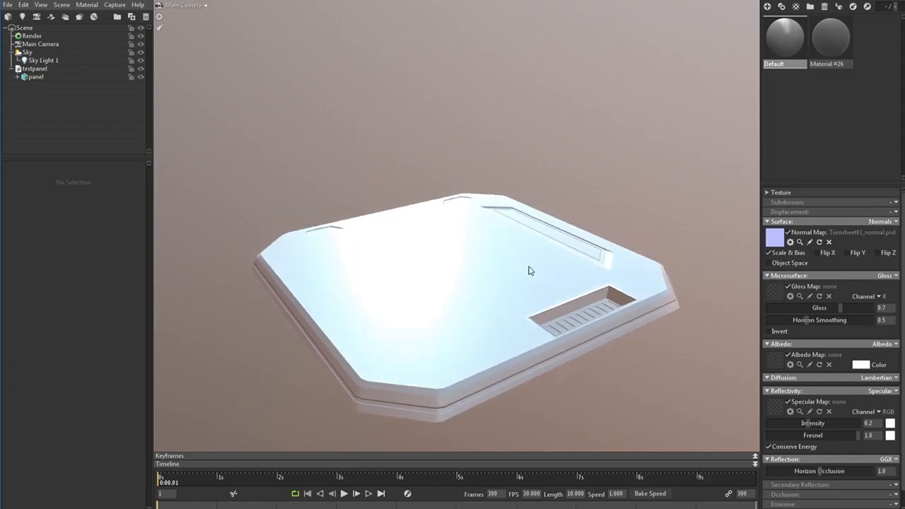
Switch to Marmoset Toolbag and set the Default material's gloss and specular intensity to 0.0
drag(530, 271, 551, 289)
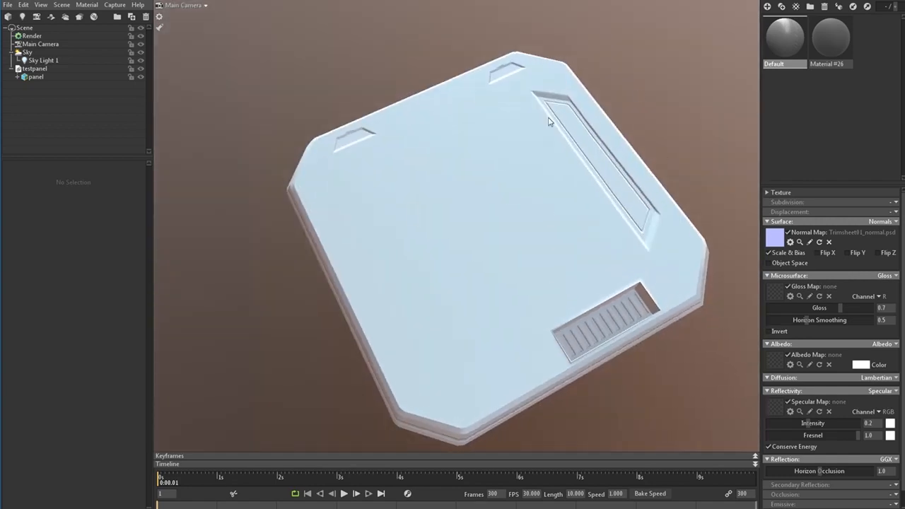
drag(549, 121, 698, 330)
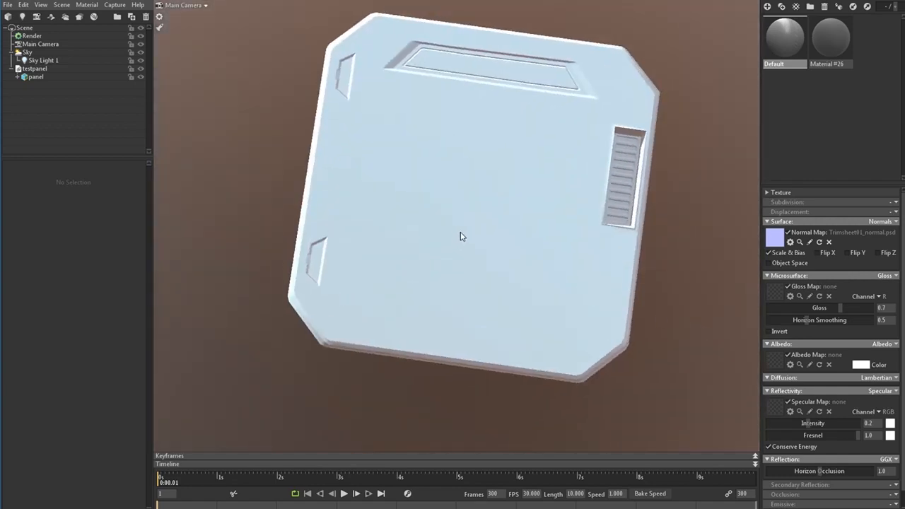
drag(461, 236, 479, 340)
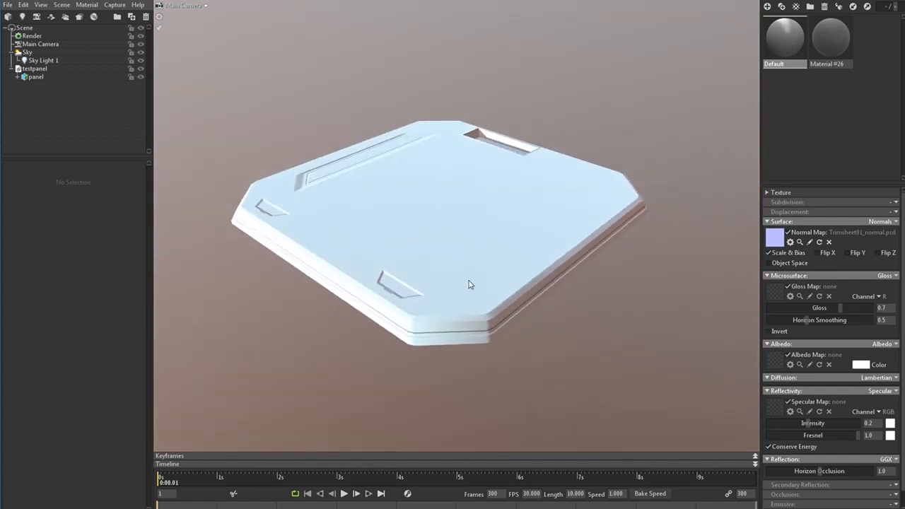
drag(820, 312, 726, 323)
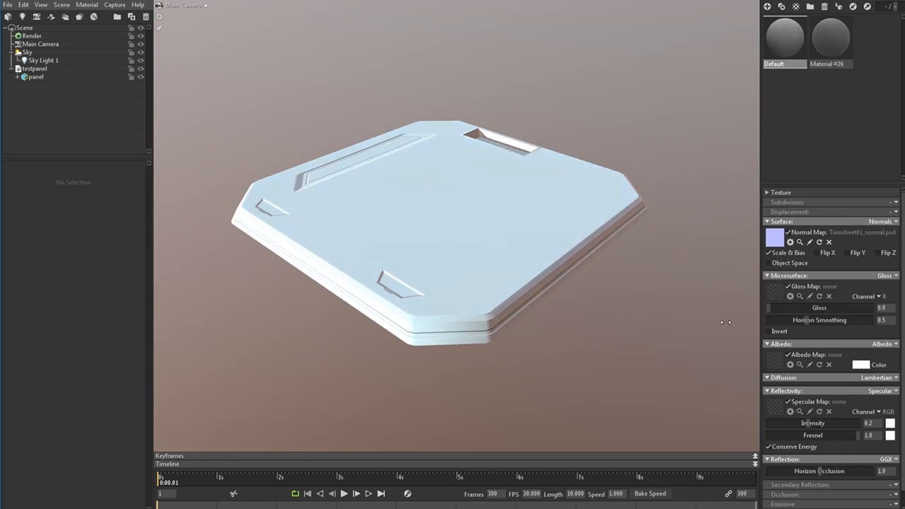
drag(808, 424, 681, 435)
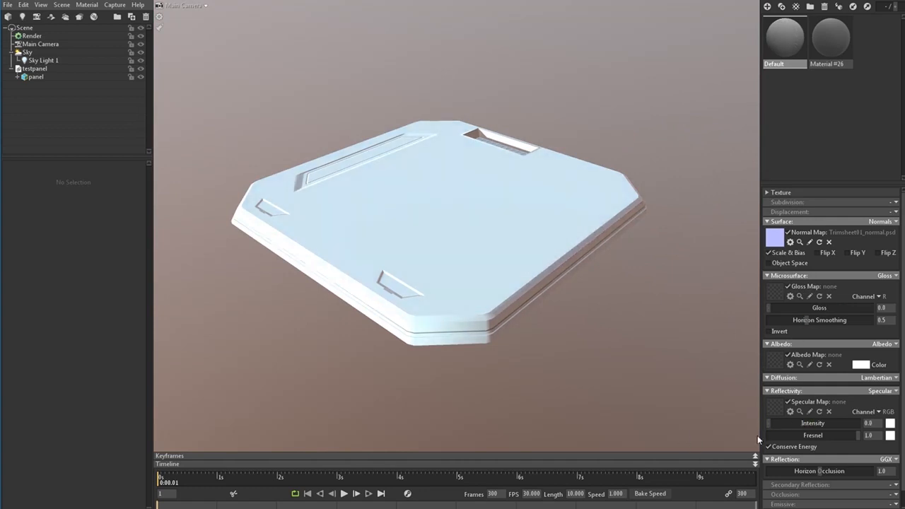
drag(587, 346, 526, 343)
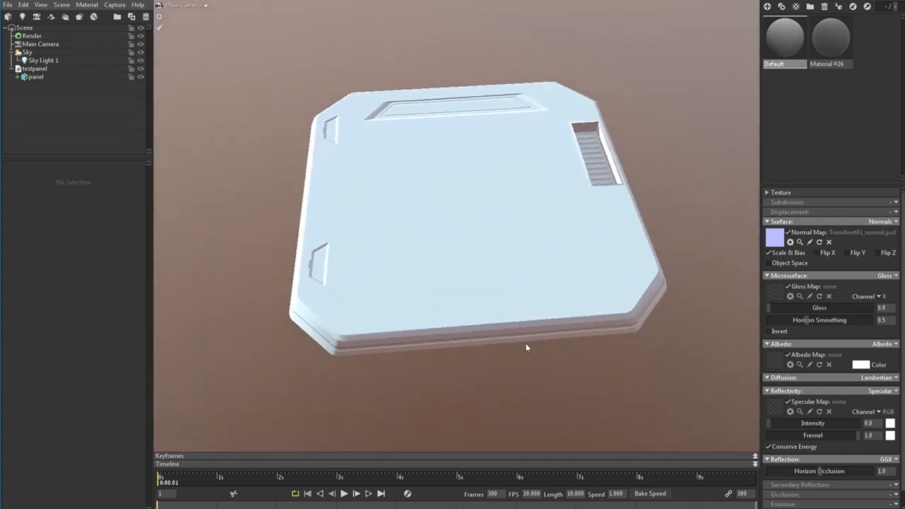
Change the Default material's albedo color to the mid gray 9c9c9c
click(862, 366)
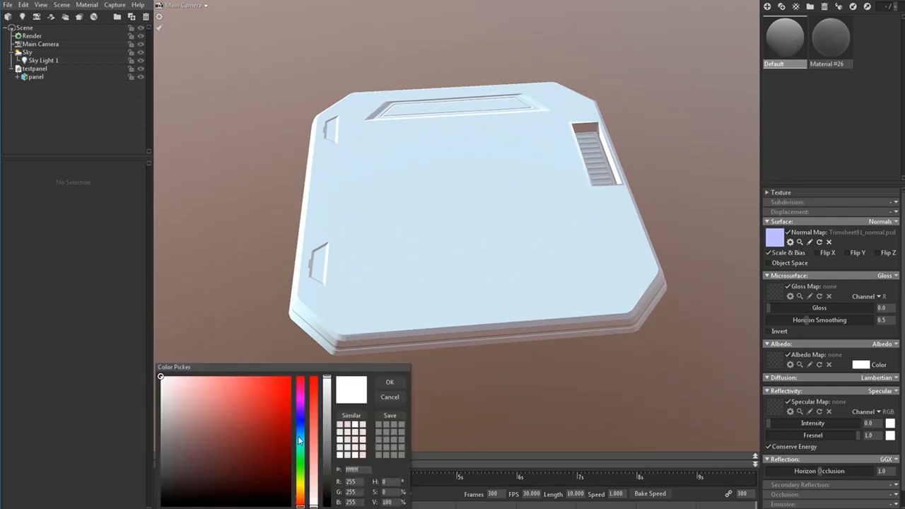
drag(326, 445, 328, 427)
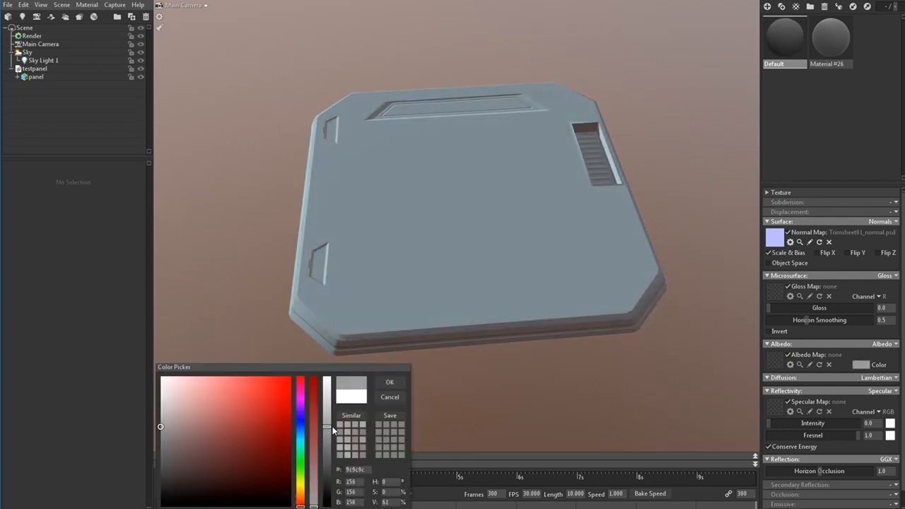
click(389, 382)
Examine the gray panel's normal-mapped slot, inset and edge details under the lighting from all sides
drag(605, 382, 651, 321)
drag(464, 156, 499, 232)
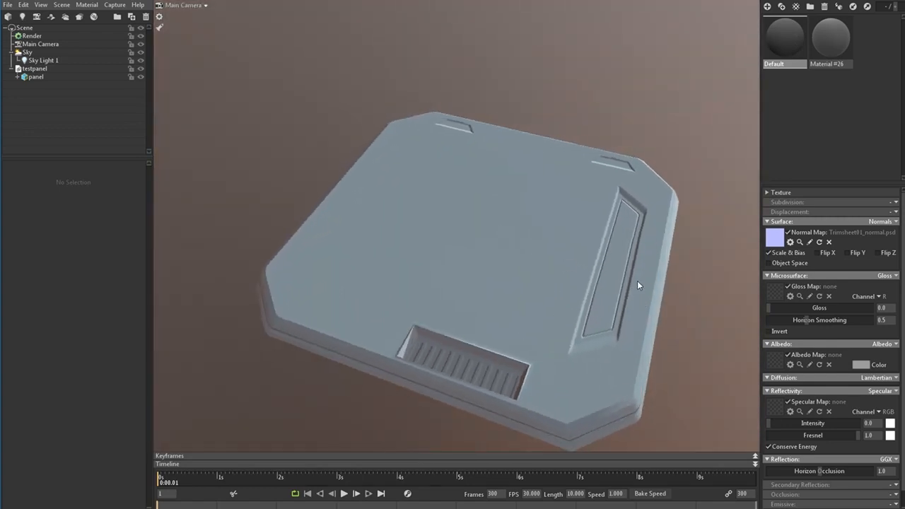
drag(695, 253, 556, 251)
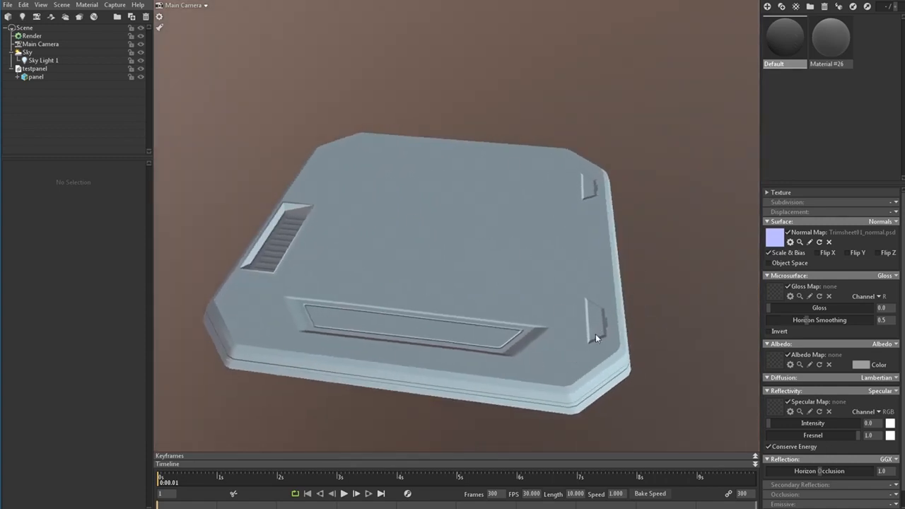
drag(582, 207, 570, 367)
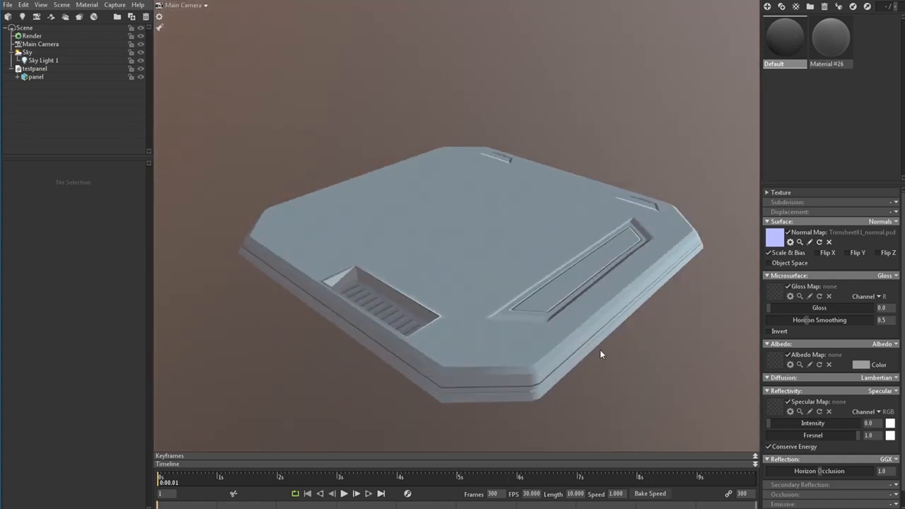
drag(691, 258, 437, 324)
drag(650, 256, 283, 93)
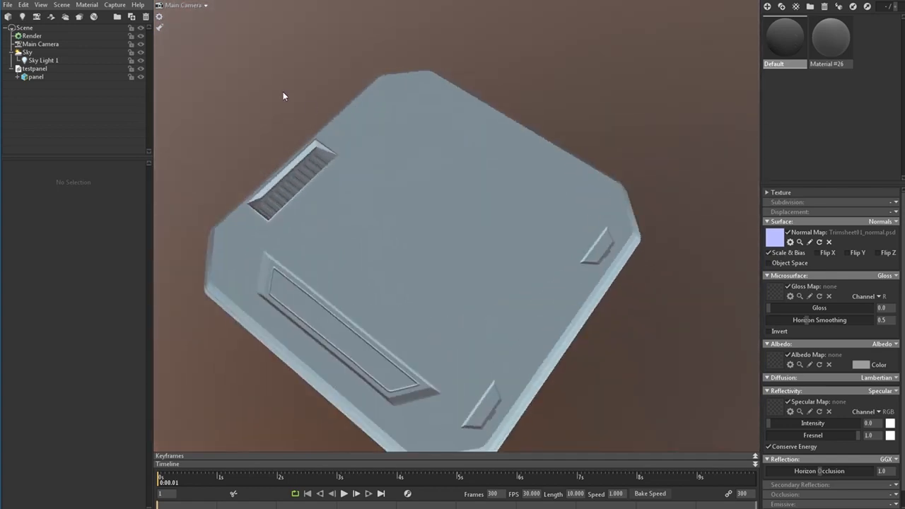
drag(758, 332, 572, 343)
drag(498, 336, 498, 353)
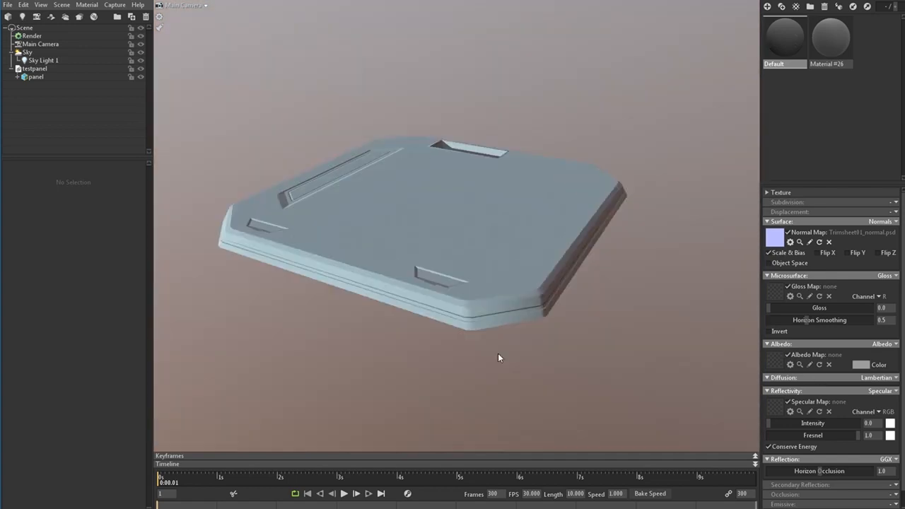
drag(539, 333, 556, 365)
drag(662, 343, 454, 289)
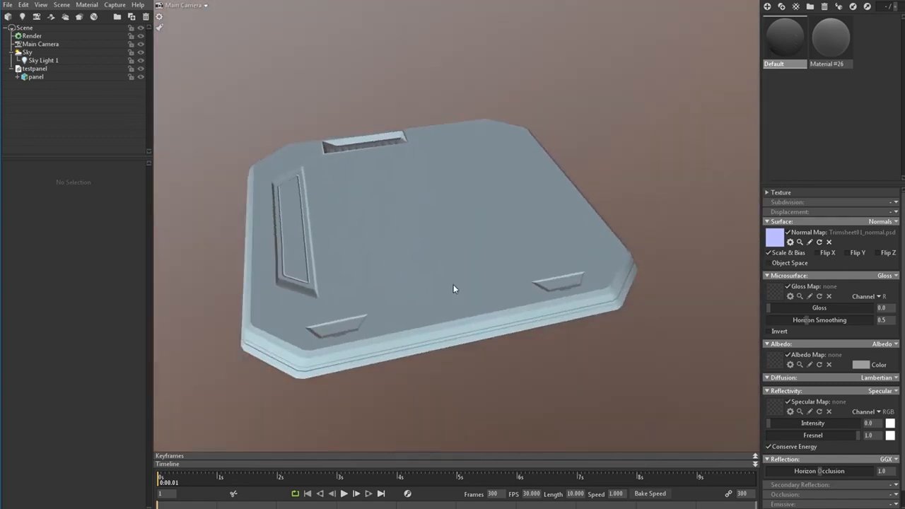